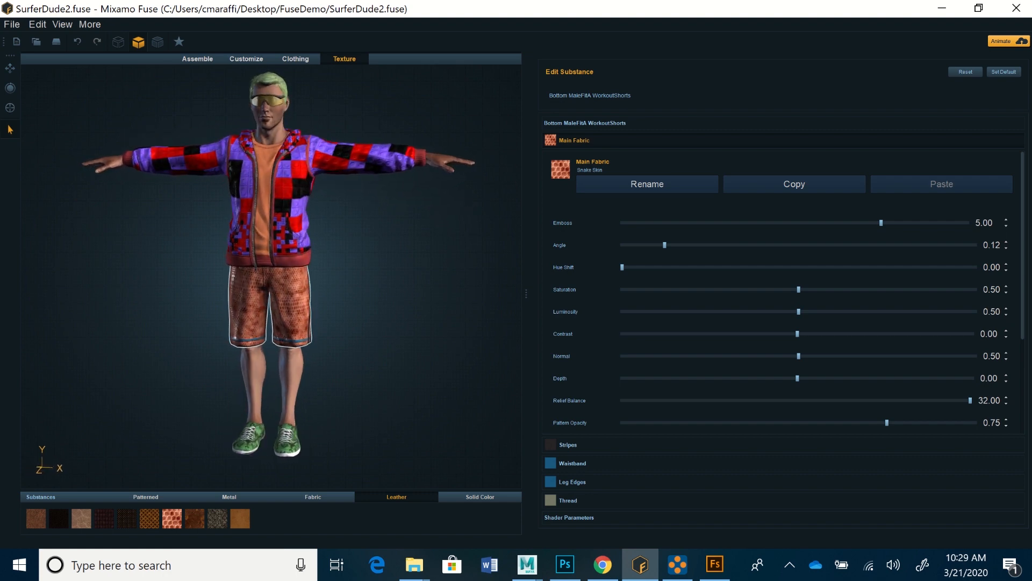
Step: Switch to Chrome and show the Fuse store page on Steam
mouse_move(602, 564)
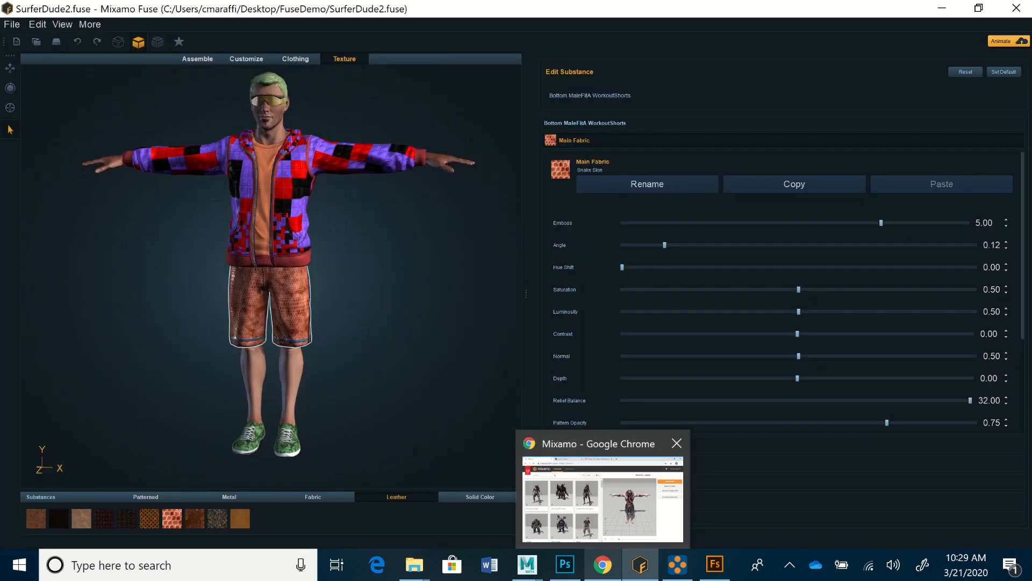
left_click(602, 564)
left_click(252, 13)
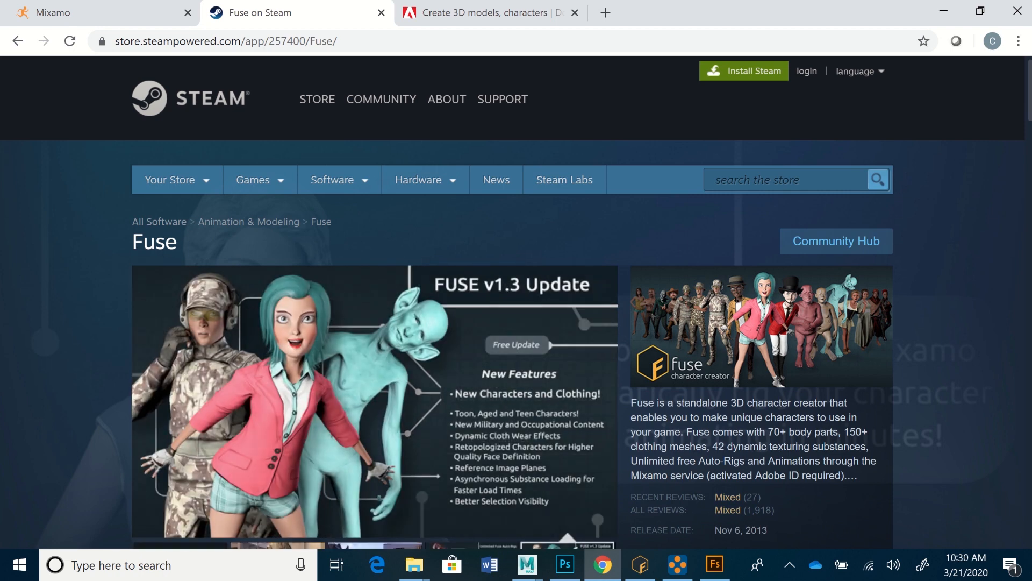
Step: Switch to Mixamo Fuse and show the head parts available for assembling the SurferDude2 character
mouse_move(640, 564)
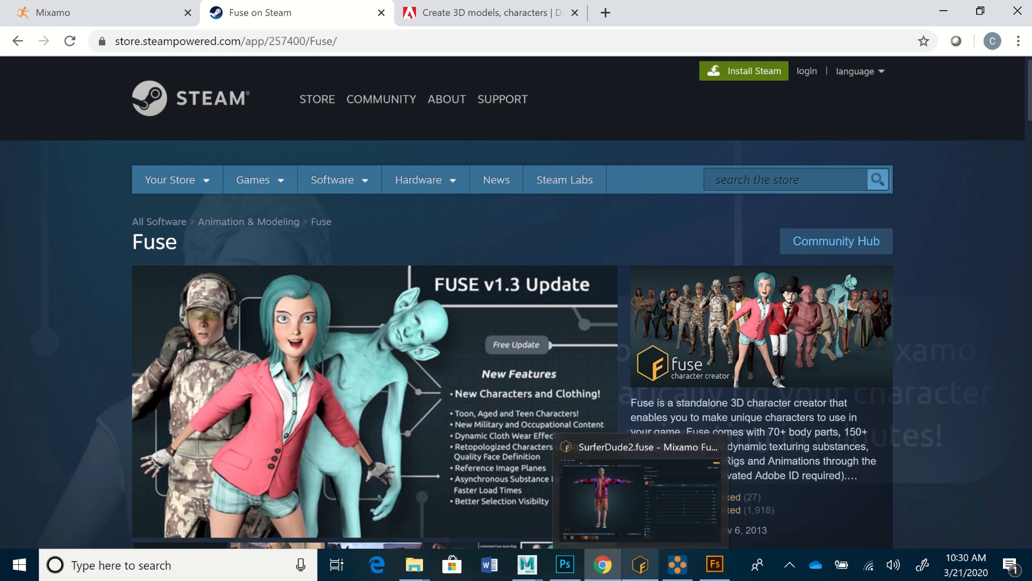
left_click(640, 565)
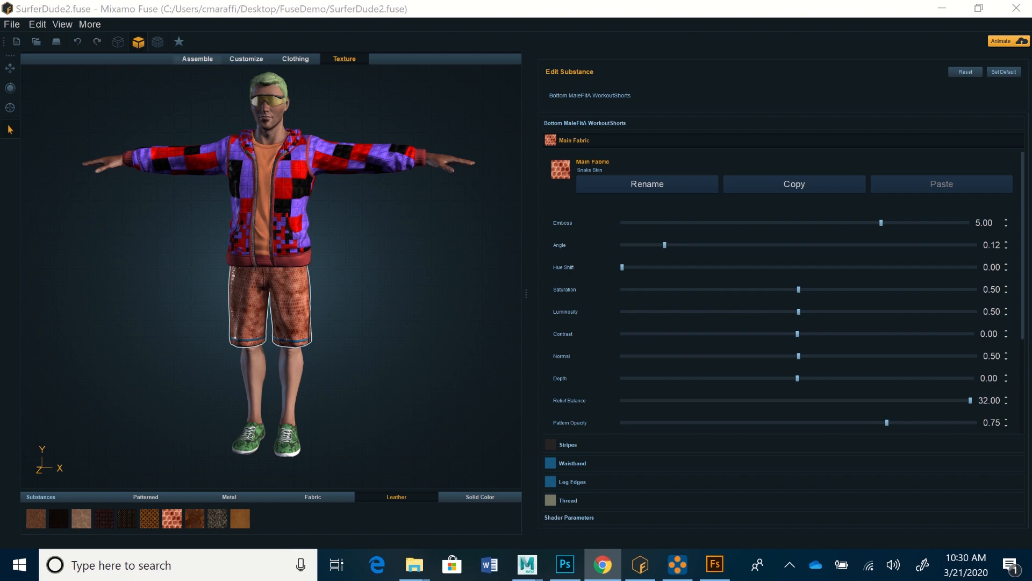
left_click(198, 60)
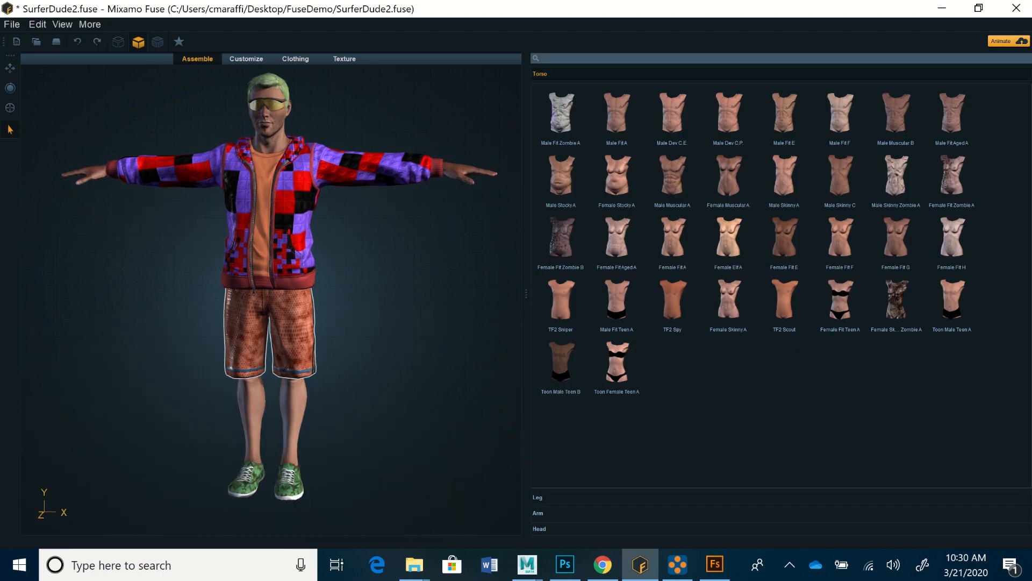
left_click(539, 529)
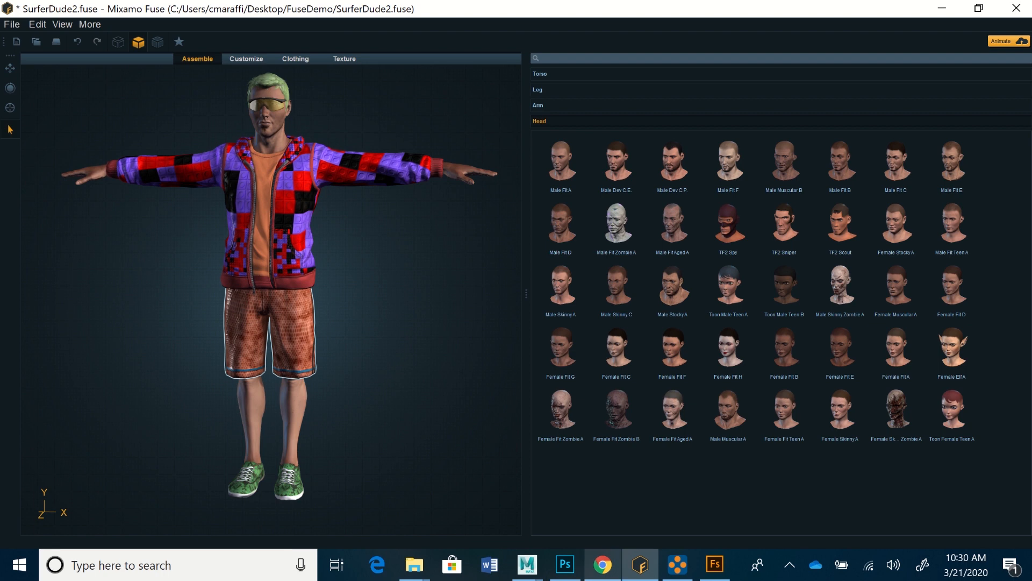
Step: Switch to Adobe Fuse CC and view its head parts and the assembled character from a slightly different angle
mouse_move(640, 564)
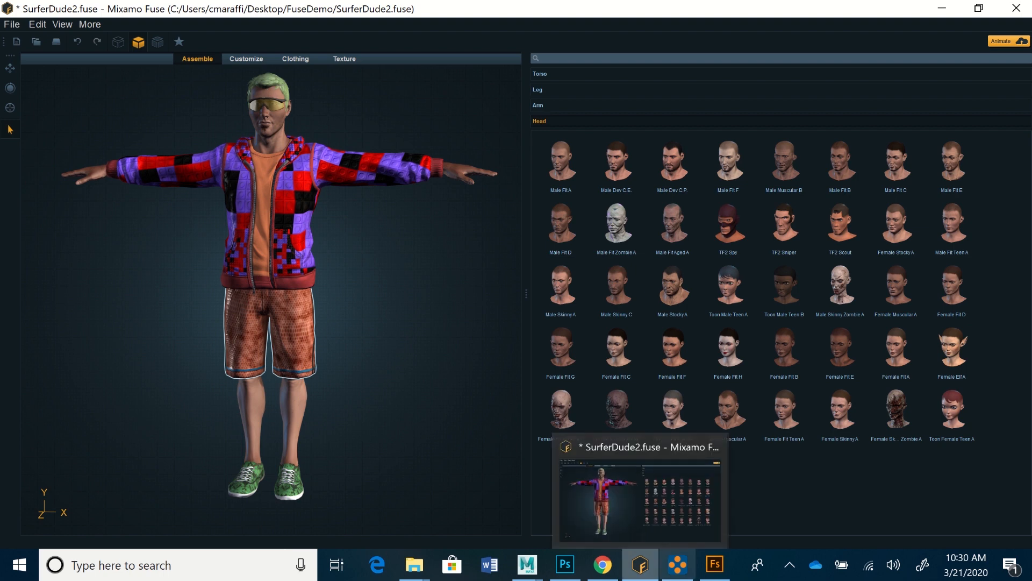
left_click(715, 564)
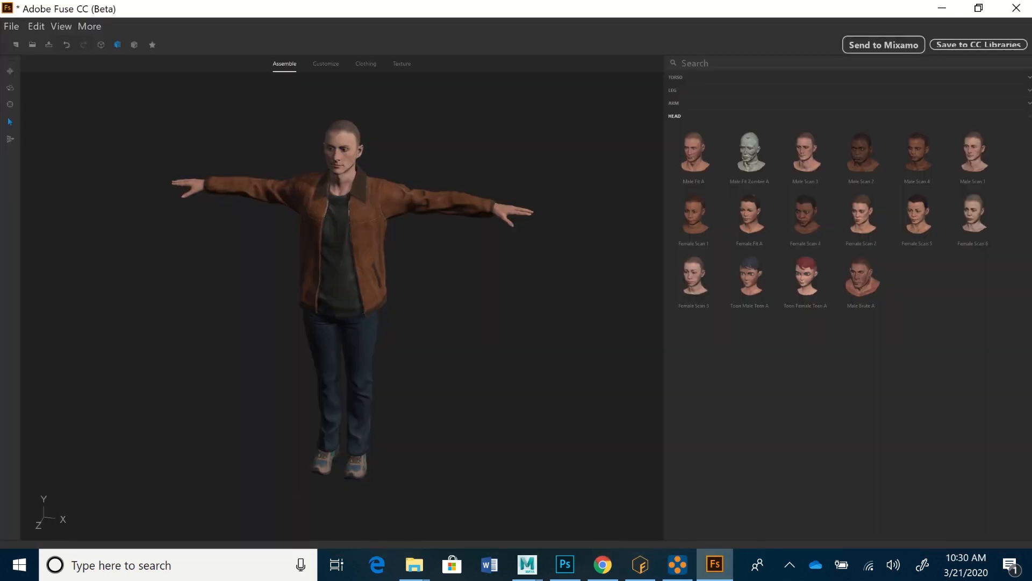
mouse_move(430, 301)
middle_mouse_down()
mouse_move(366, 301)
mouse_move(368, 268)
mouse_move(430, 274)
mouse_move(428, 292)
middle_mouse_up()
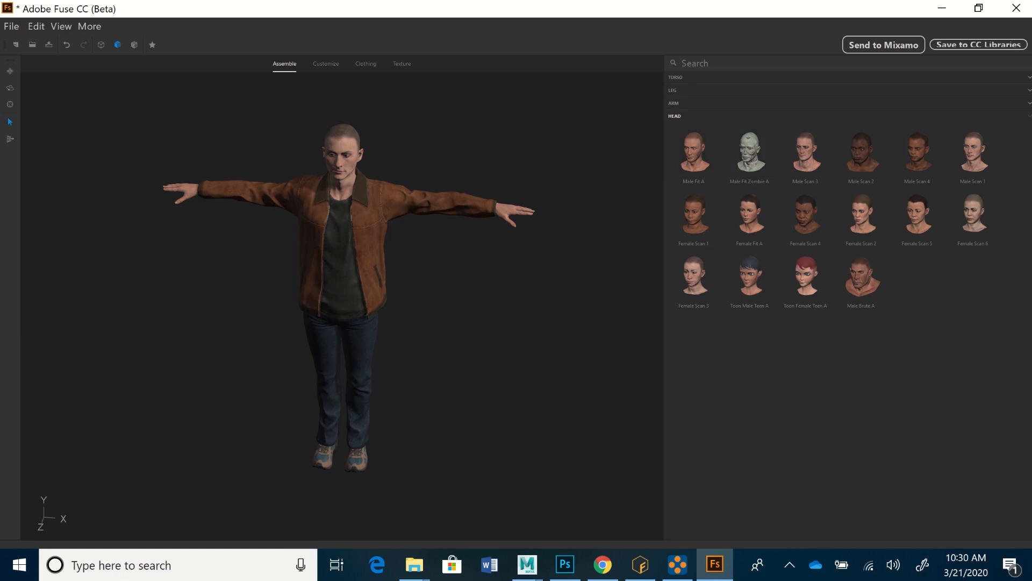
Step: Switch to Chrome and show the Adobe Fuse (beta) product page
left_click(603, 564)
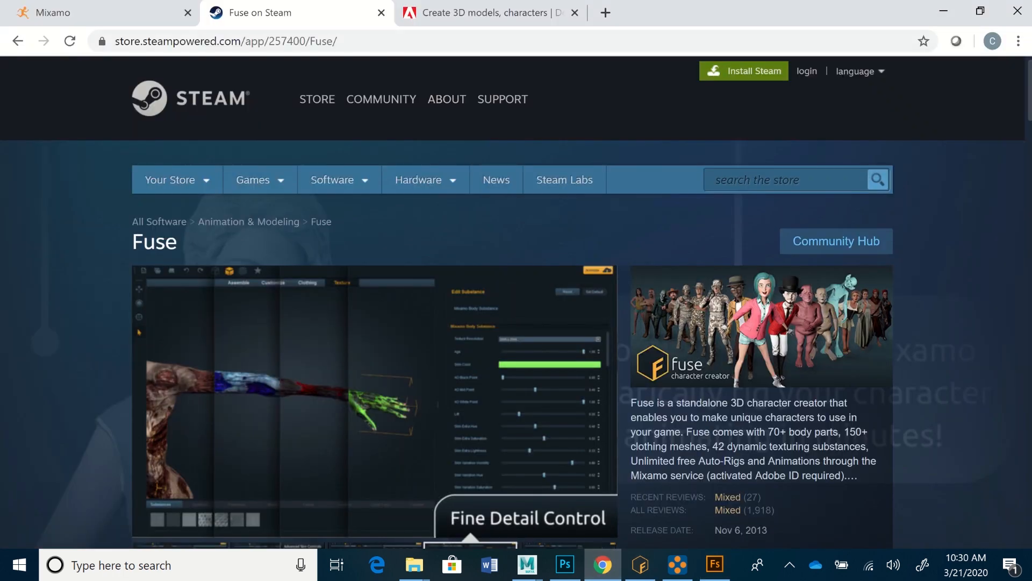
left_click(489, 12)
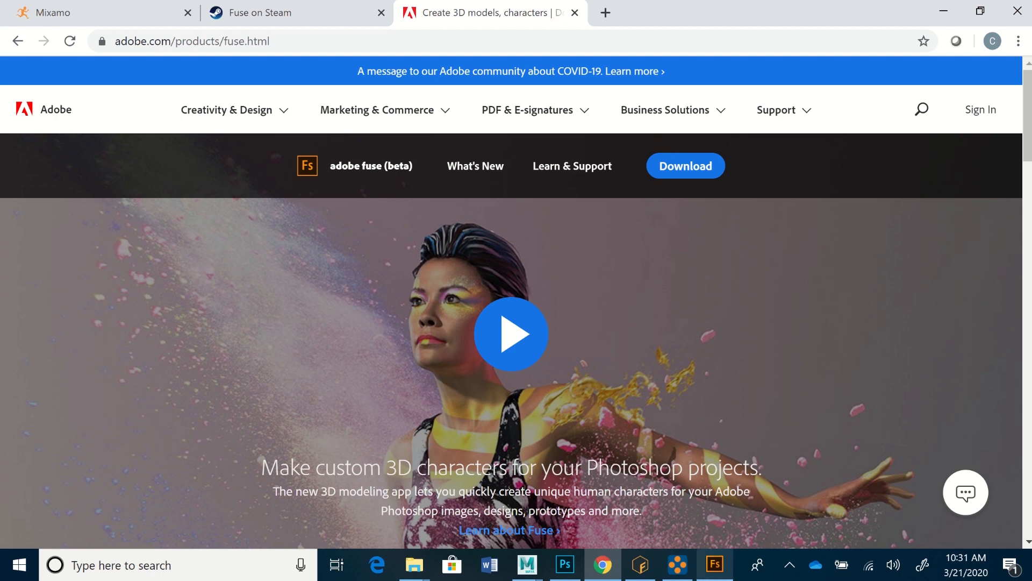
Step: Revisit Adobe Fuse CC, return to Mixamo Fuse and examine its model export options without exporting
left_click(714, 565)
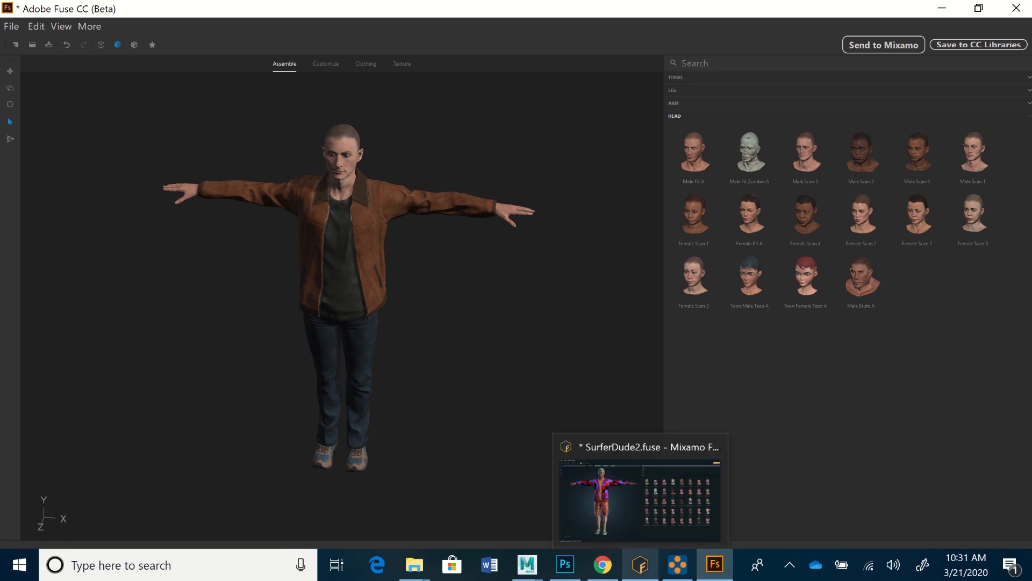
left_click(640, 564)
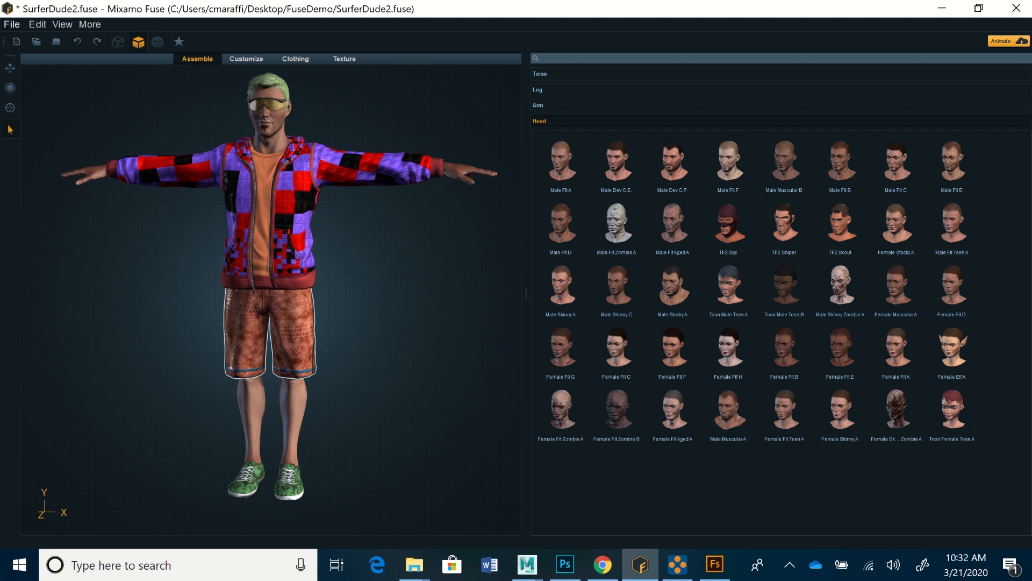
left_click(12, 25)
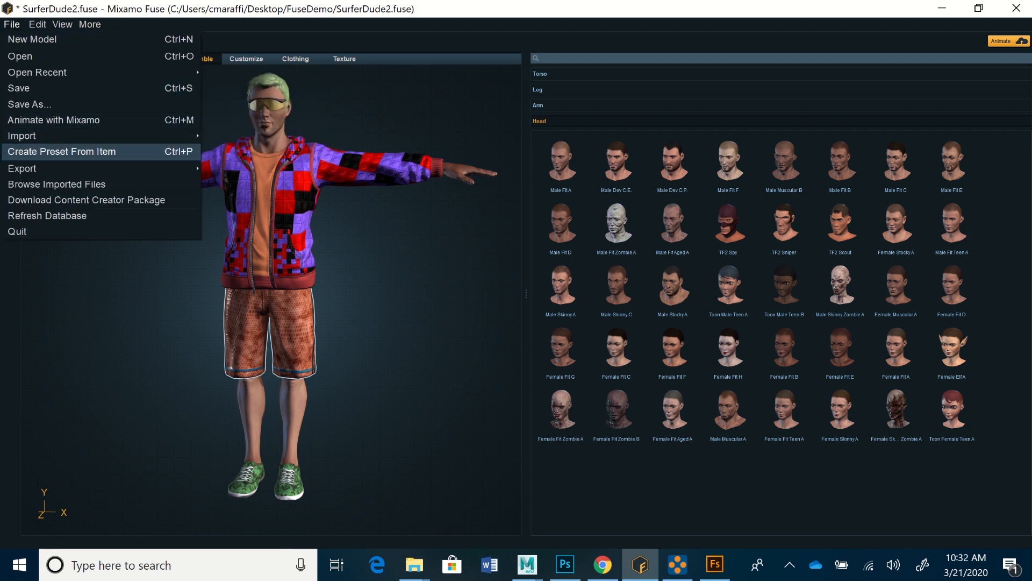
mouse_move(33, 169)
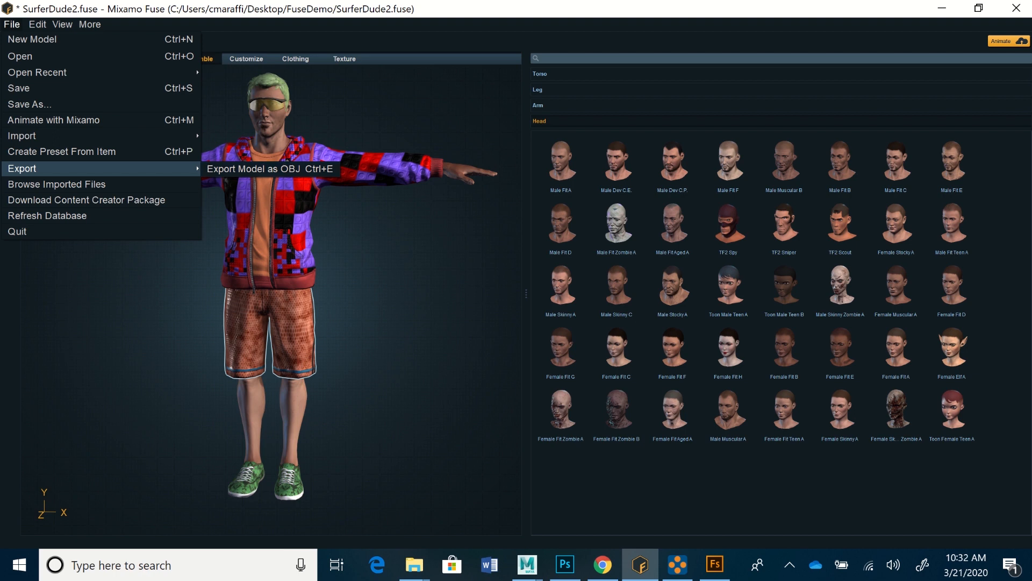
key("Escape")
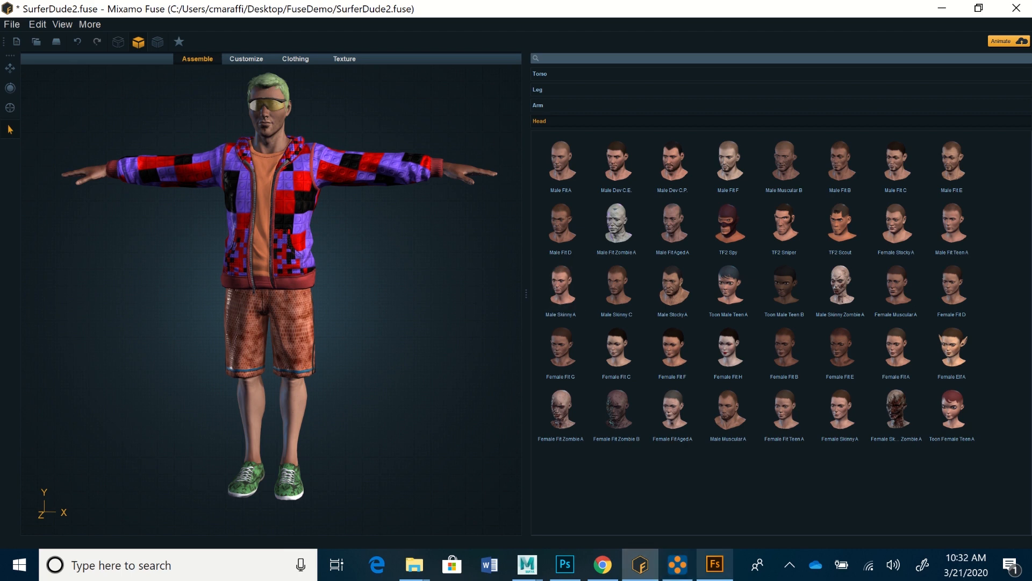
Step: Switch to Adobe Fuse CC and view the character in the leather jacket more closely
left_click(714, 564)
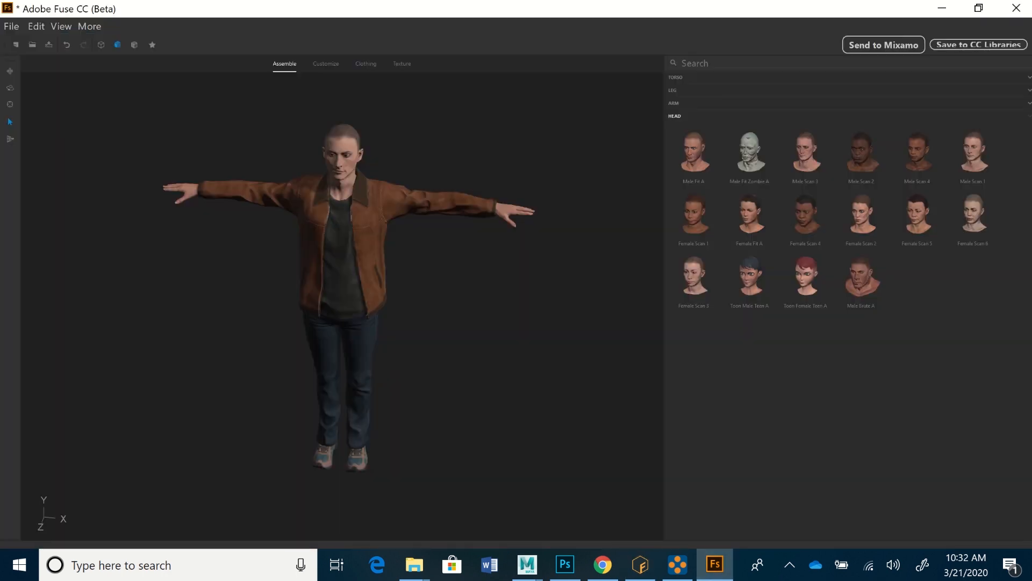
scroll(343, 296, "up", 2)
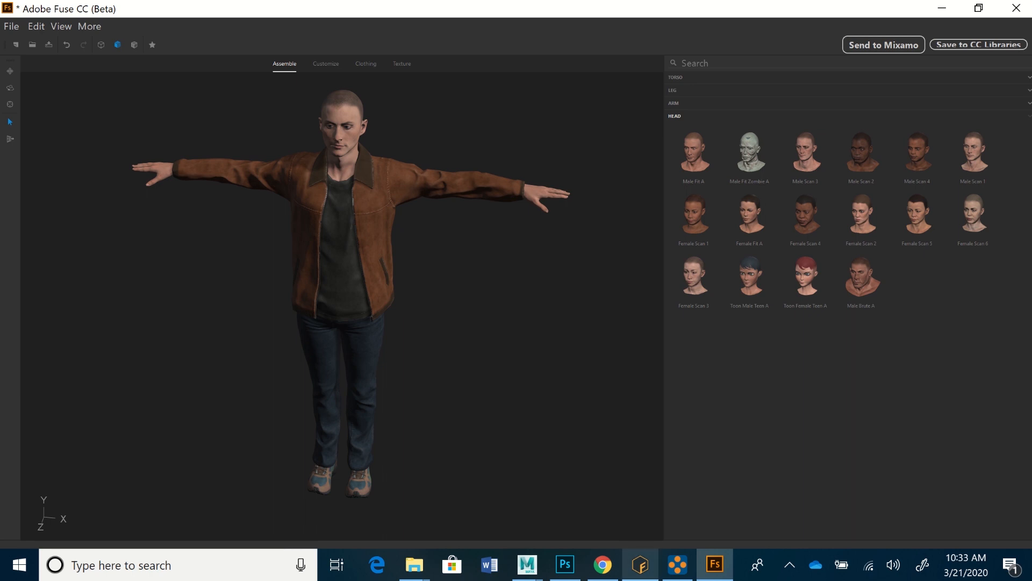
Step: Return to Mixamo Fuse and bring up the SuferDude2 folder in File Explorer to show the exported model and texture files
left_click(640, 565)
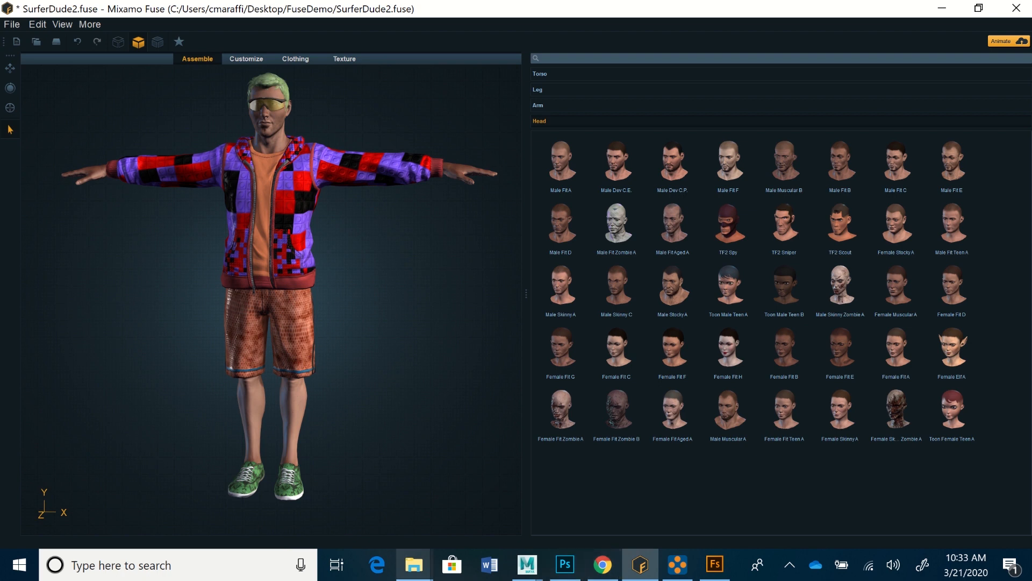
mouse_move(414, 565)
left_click(580, 500)
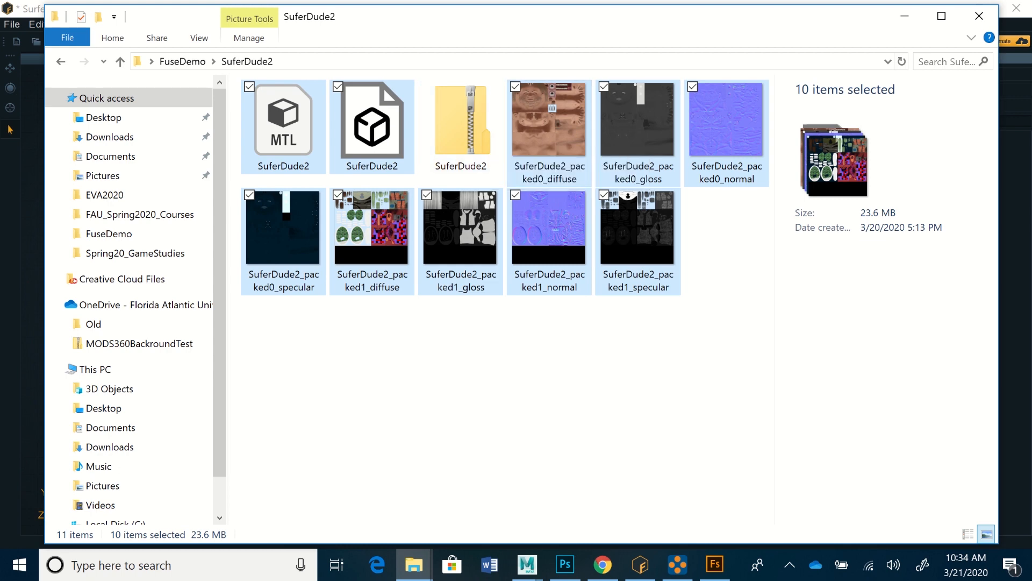
Step: Switch to Chrome and show the Mixamo character library
mouse_move(603, 565)
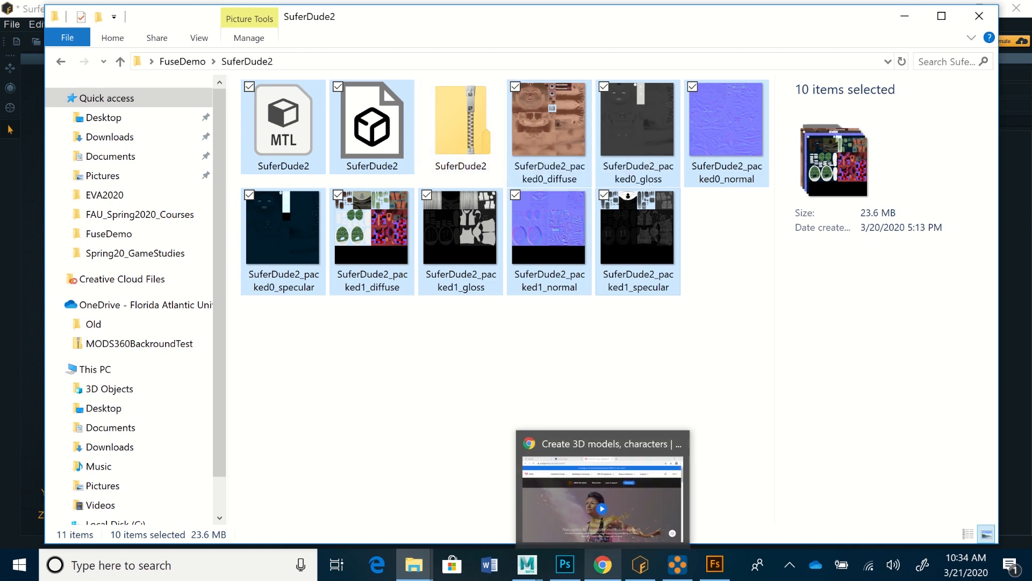
left_click(603, 524)
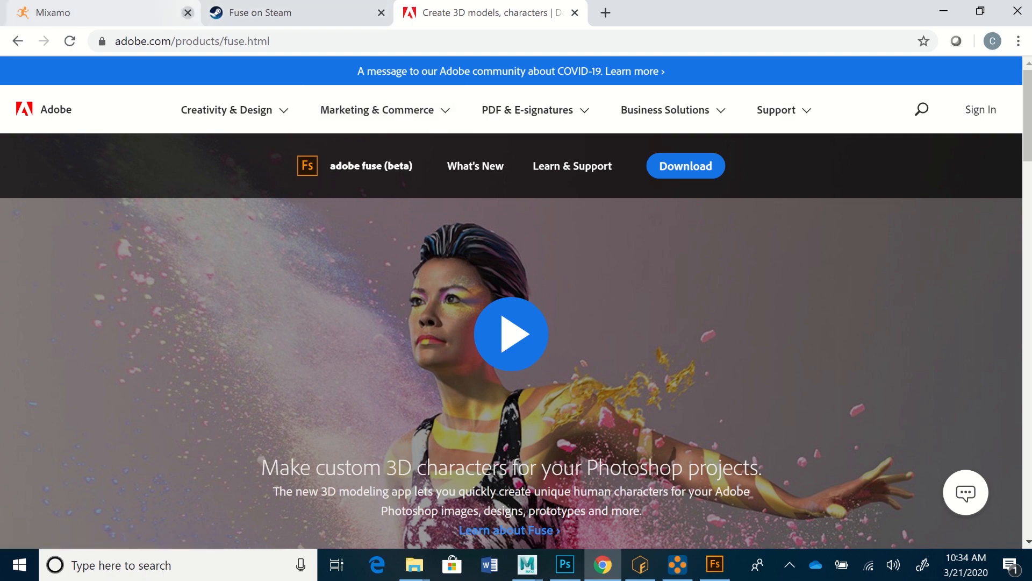
left_click(135, 13)
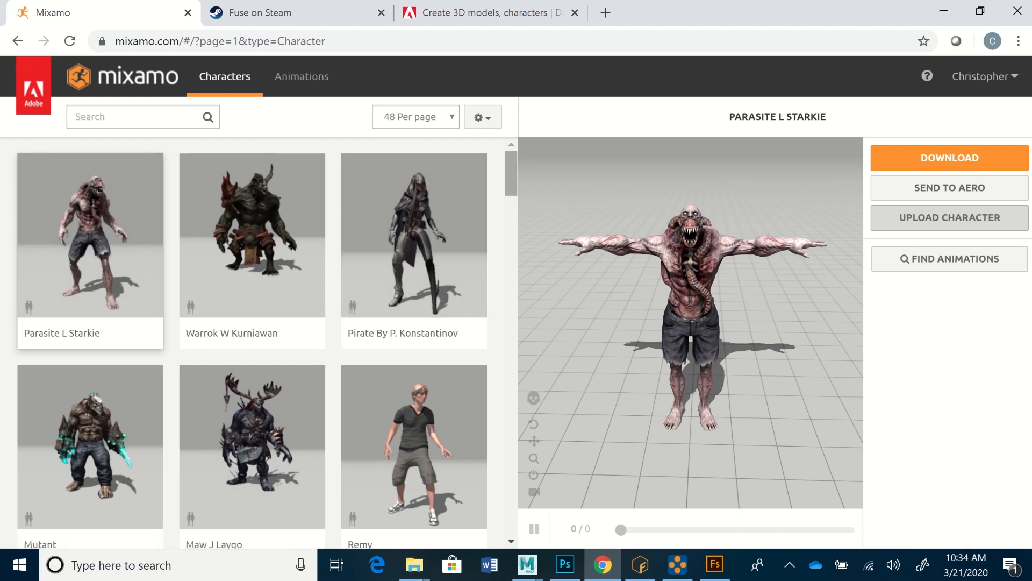
Step: Load the Remy character in place of the current one and accept the replacement
mouse_move(511, 174)
left_mouse_down()
mouse_move(512, 361)
mouse_move(511, 173)
left_mouse_up()
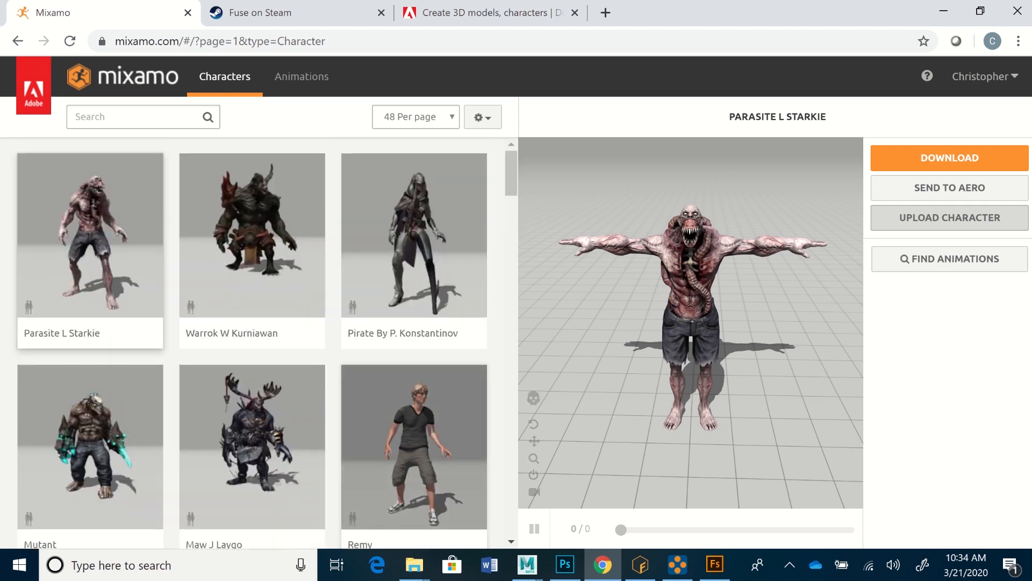
left_click(414, 446)
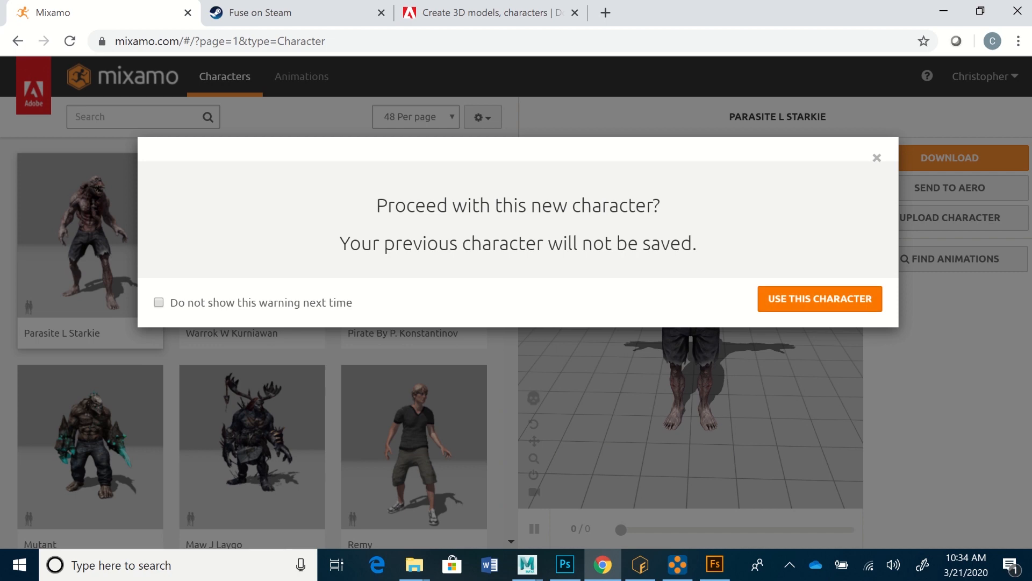
left_click(826, 299)
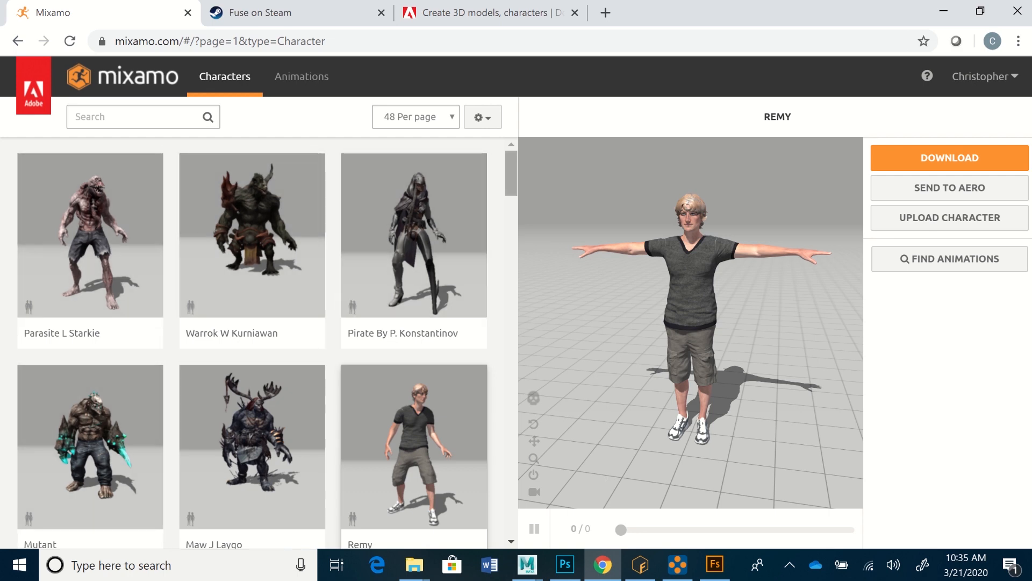
Step: Browse the first page of the character library down to its end and back to the beginning
scroll(258, 343, "down", 20)
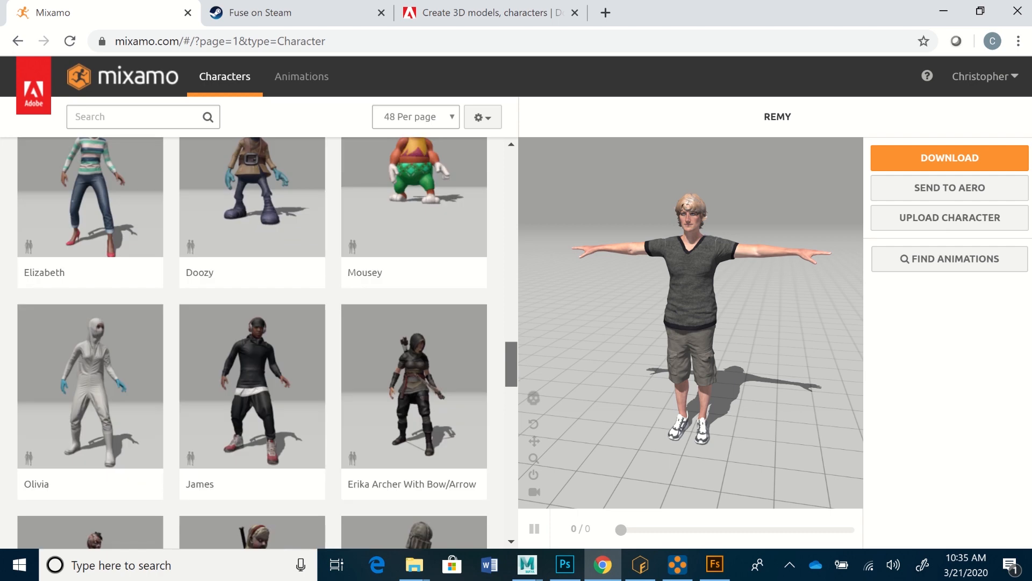
scroll(258, 343, "down", 15)
scroll(258, 342, "down", 10)
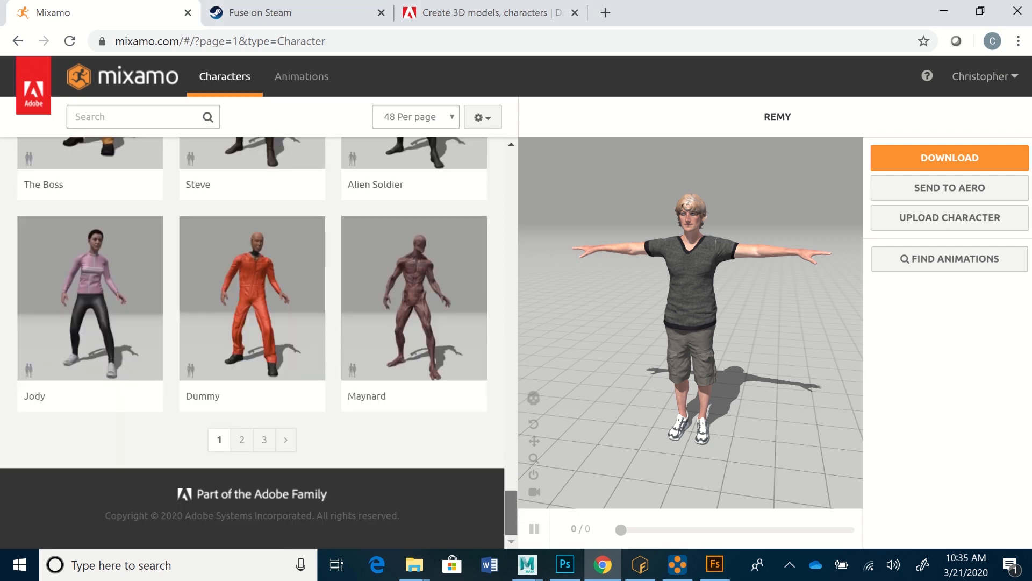
scroll(258, 343, "up", 5)
scroll(258, 342, "down", 3)
scroll(258, 343, "up", 6)
scroll(258, 343, "up", 12)
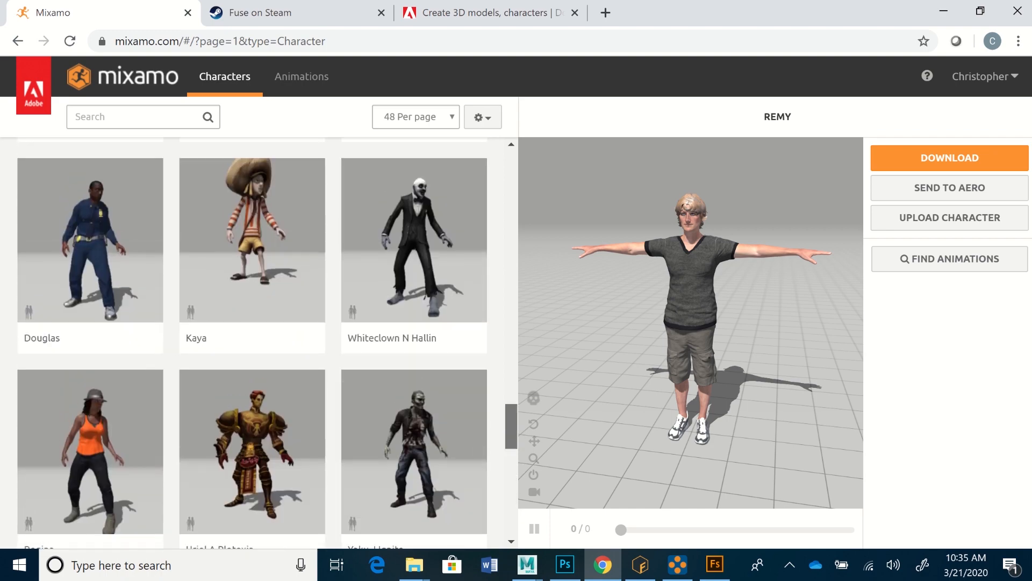
scroll(258, 342, "up", 20)
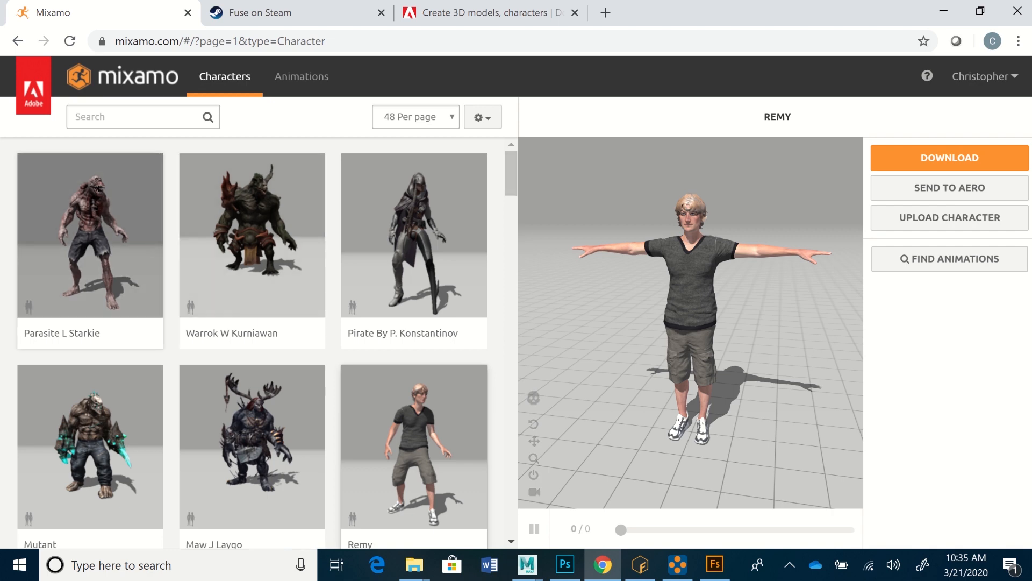
Step: Load the Parasite L Starkie character and inspect it up close and from the side
left_click(91, 236)
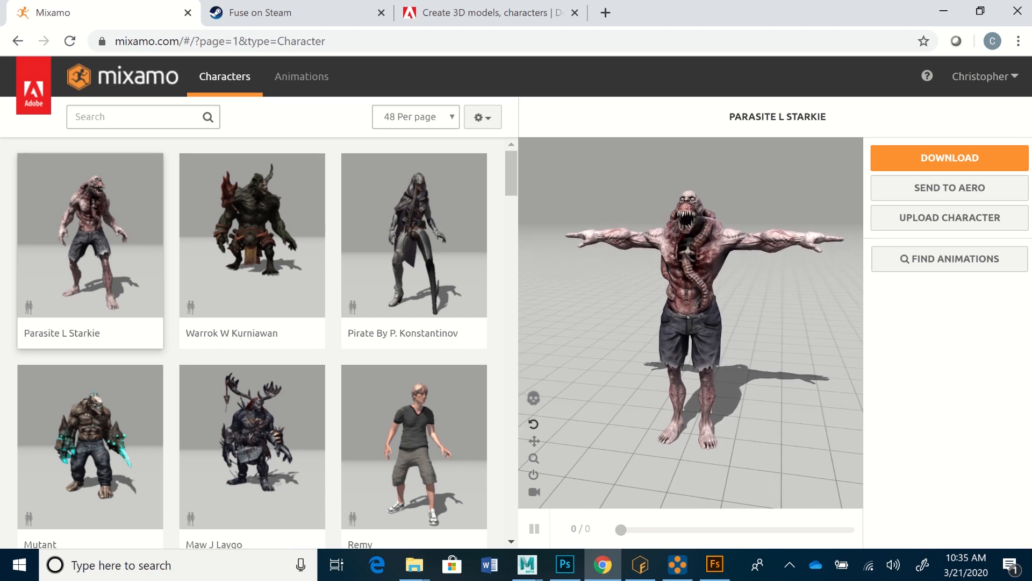
scroll(690, 323, "up", 3)
mouse_move(691, 322)
left_mouse_down()
mouse_move(693, 339)
mouse_move(767, 347)
mouse_move(699, 360)
mouse_move(680, 326)
mouse_move(697, 320)
mouse_move(683, 339)
mouse_move(694, 333)
left_mouse_up()
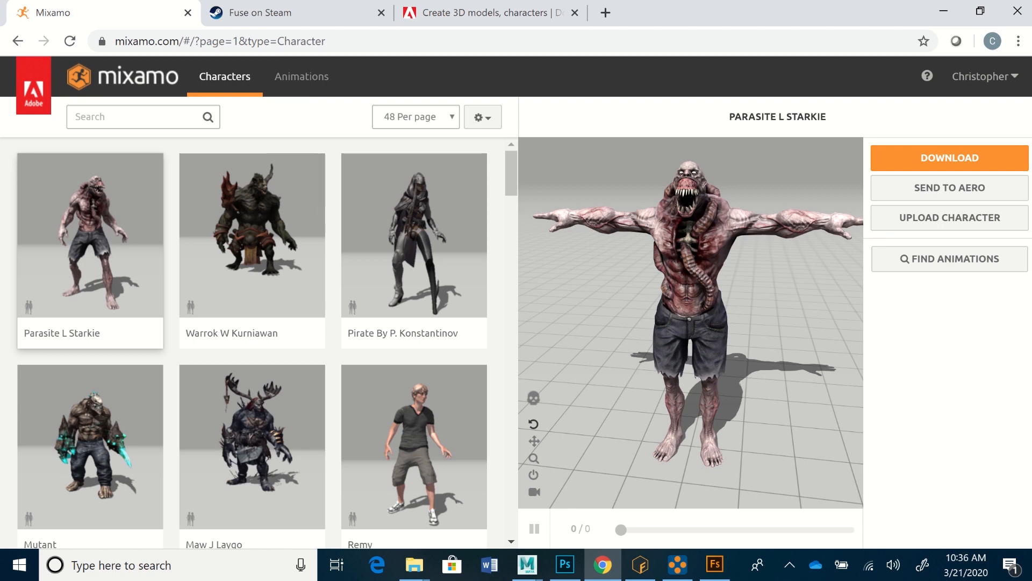
left_click_drag(691, 322, 693, 325)
left_click_drag(720, 344, 678, 326)
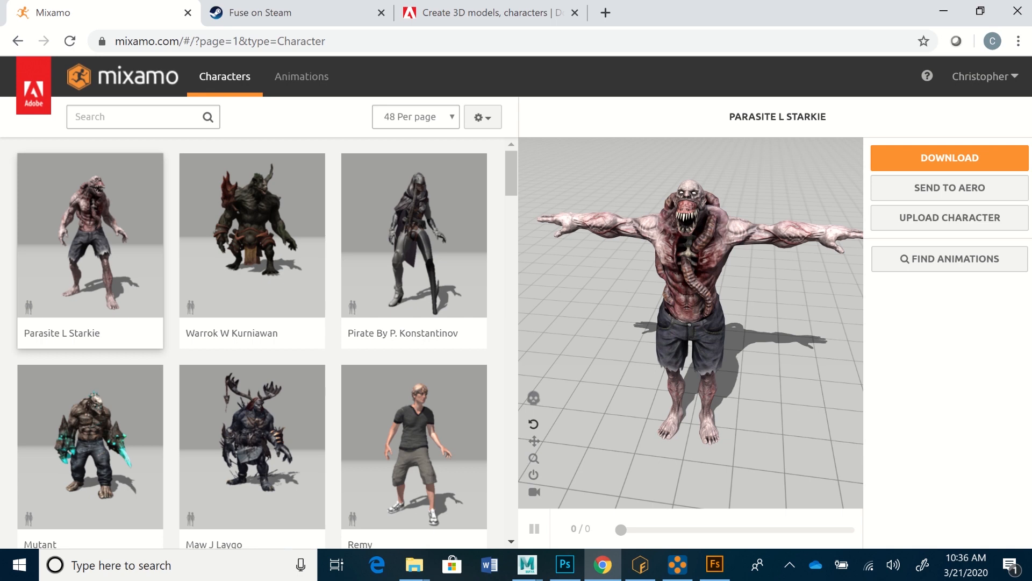
left_click_drag(533, 423, 306, 435)
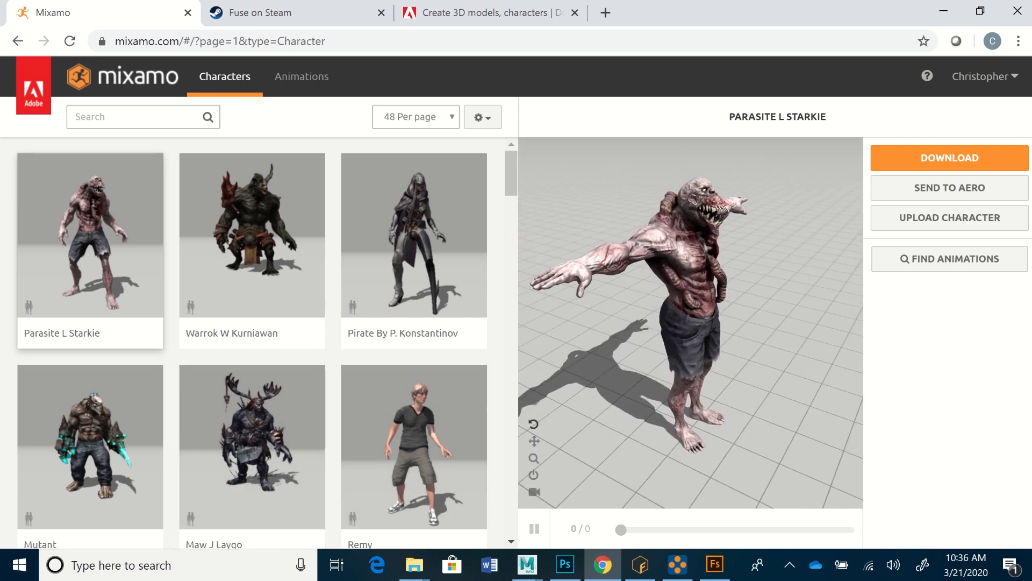
Step: Browse further through the character library, return to its beginning, and turn the Parasite L Starkie preview to show its front
mouse_move(511, 173)
left_mouse_down()
mouse_move(512, 311)
mouse_move(512, 163)
mouse_move(511, 308)
left_mouse_up()
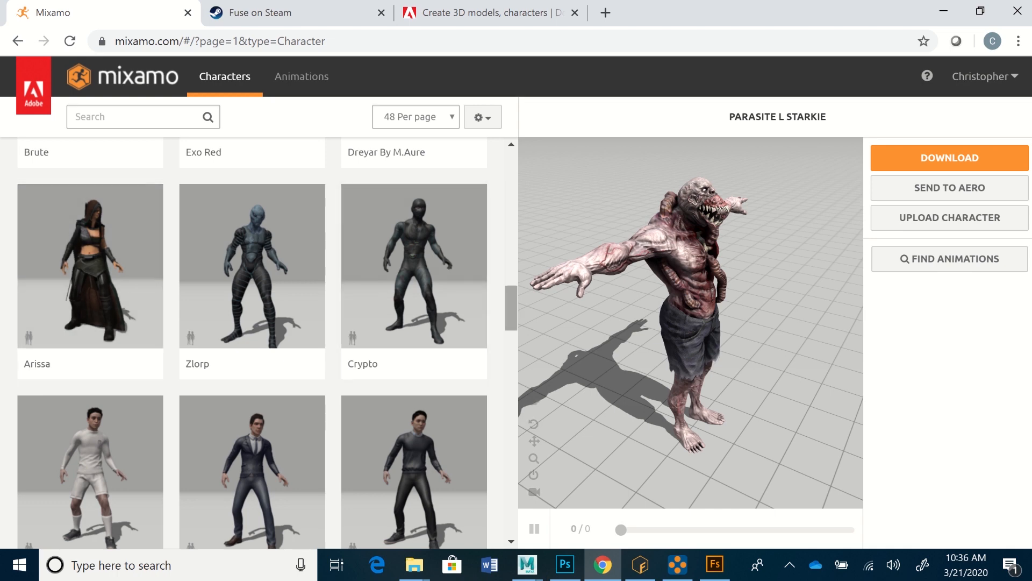
scroll(90, 269, "up", 15)
left_click_drag(715, 328, 658, 300)
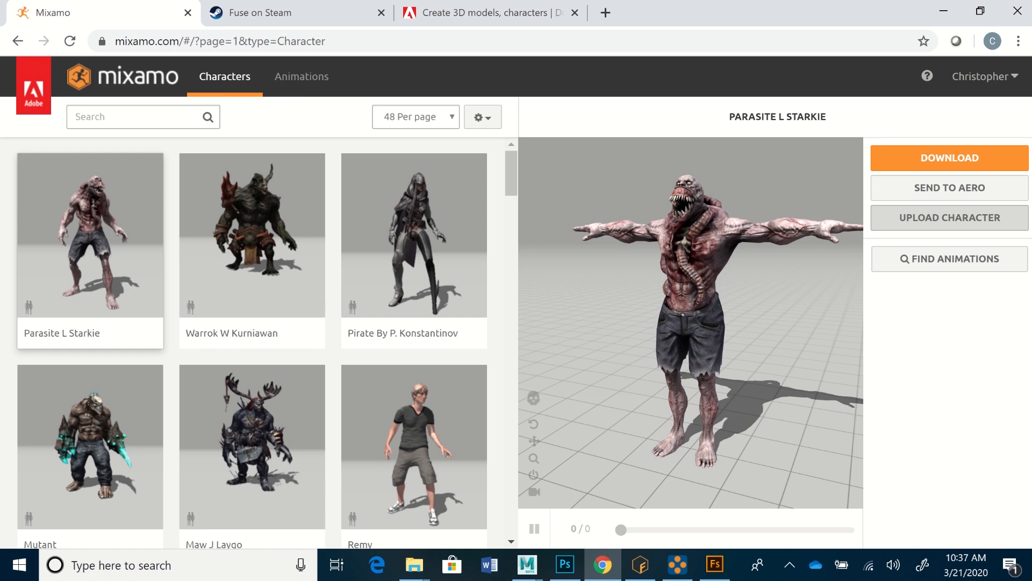
Step: Upload the zipped SuferDude2 character file and accept its front-facing T-pose orientation in the Auto-Rigger
left_click(949, 217)
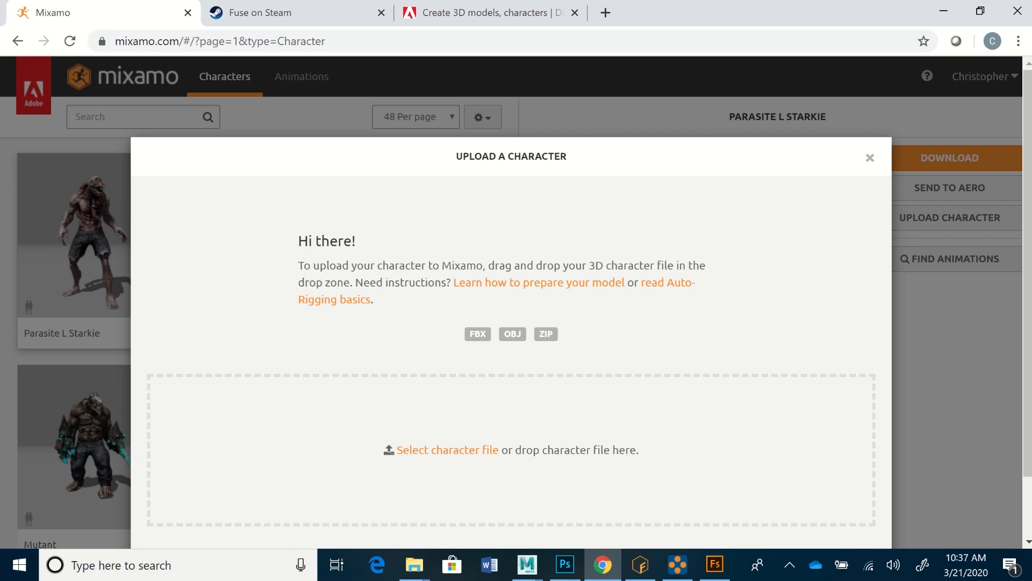
left_click(447, 450)
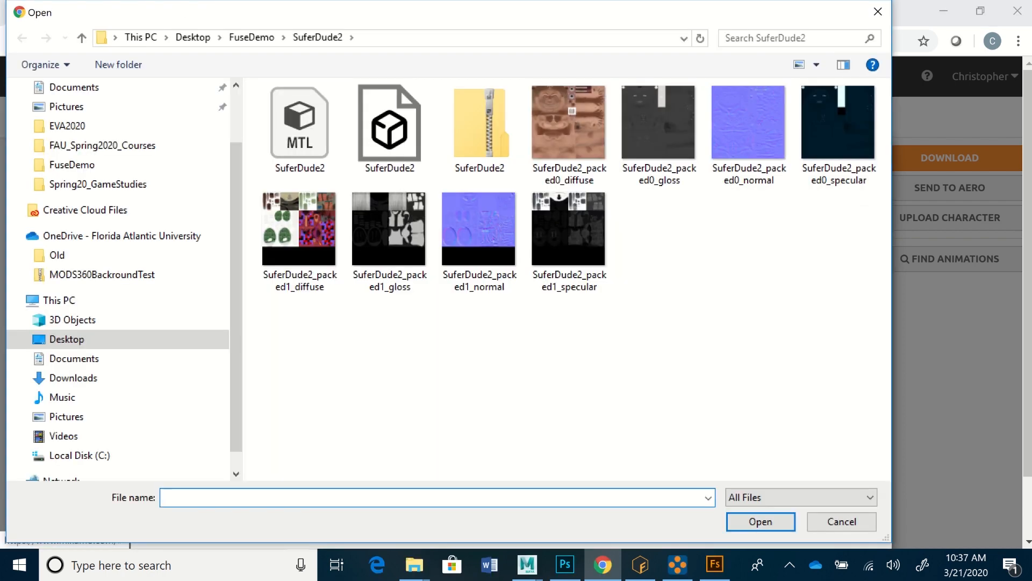
left_click(480, 126)
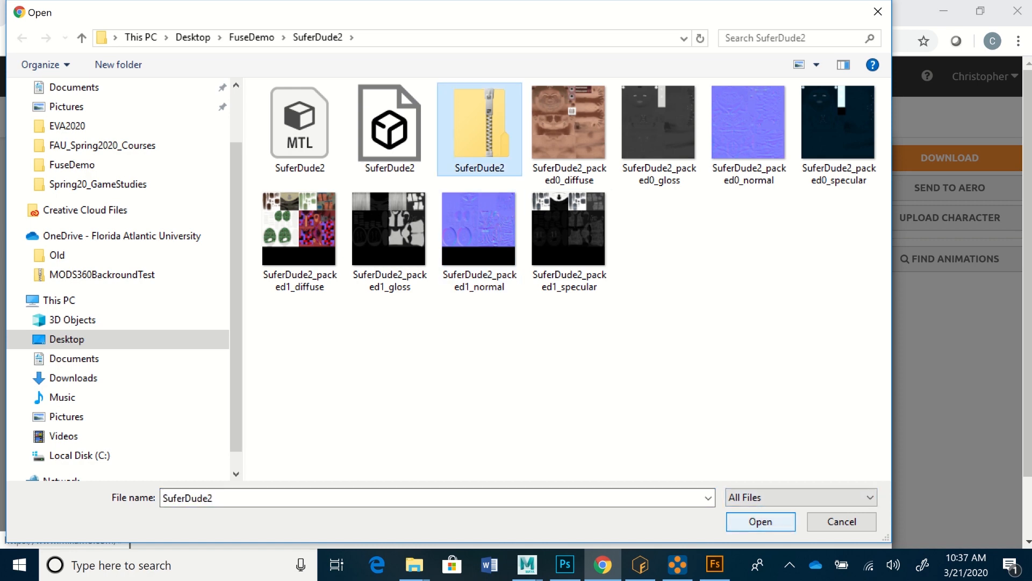
left_click(761, 521)
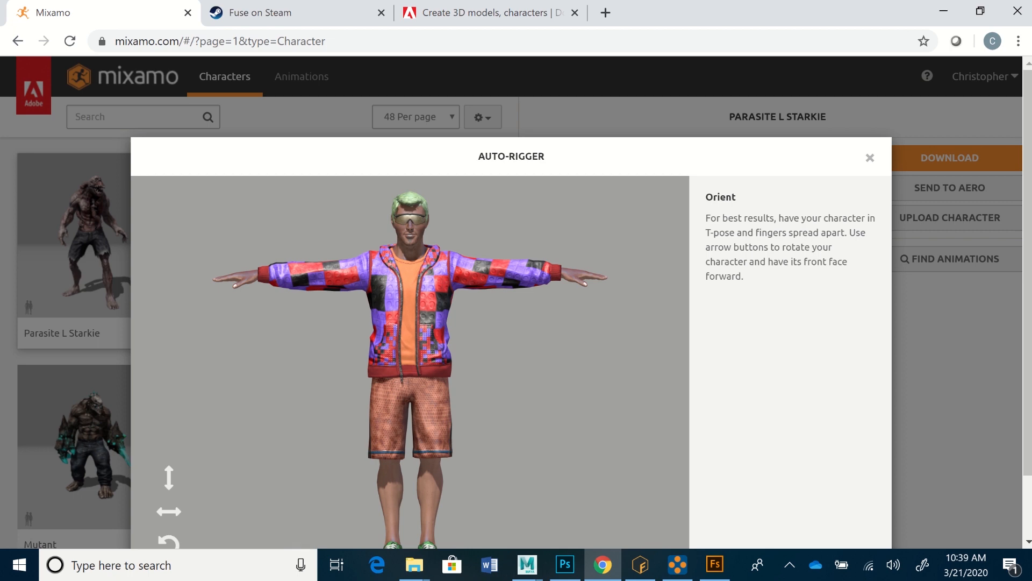
scroll(516, 323, "down", 2)
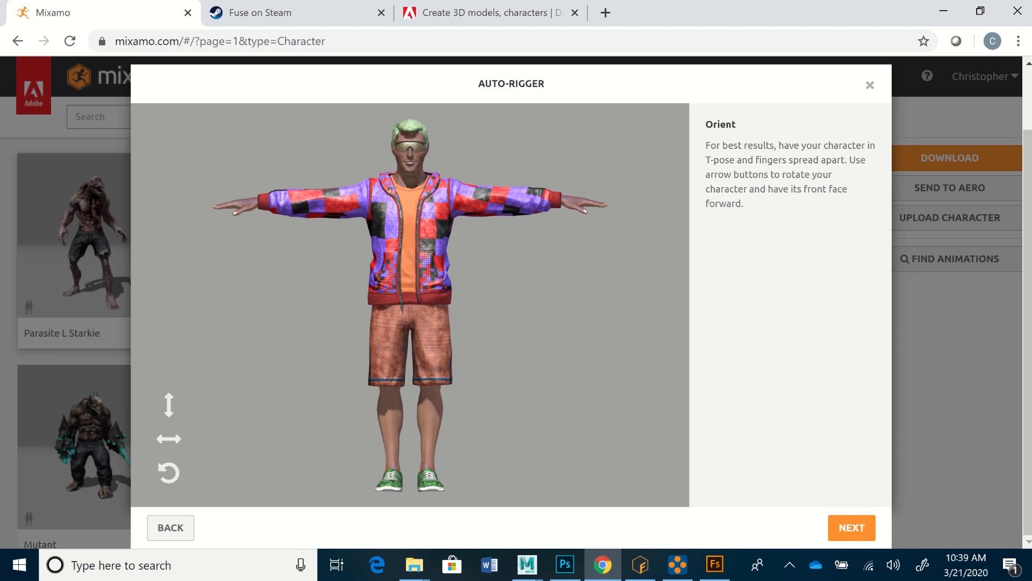
left_click(852, 527)
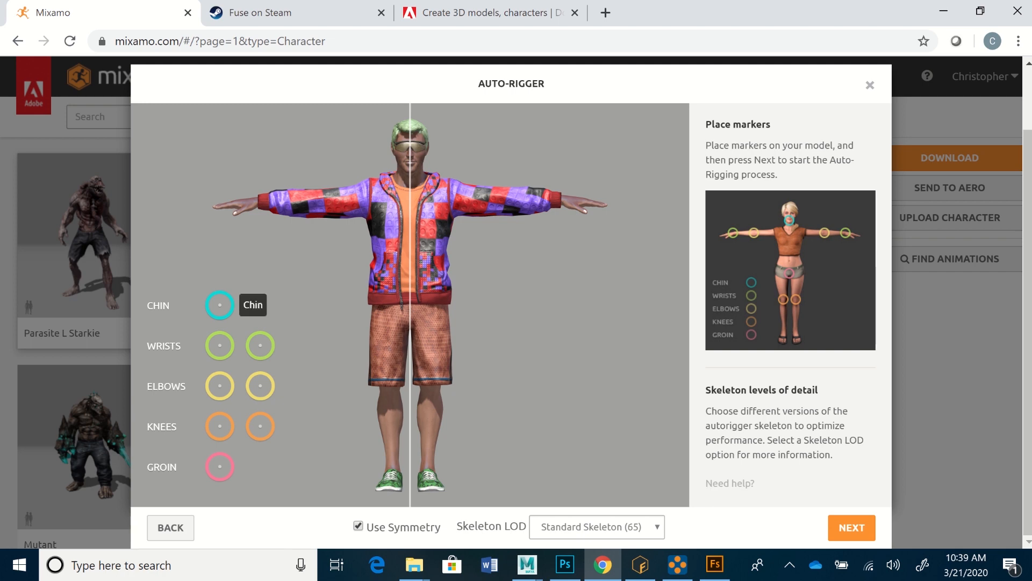
Step: Place the Auto-Rigger markers on the character's chin and both wrists, using symmetry, and fine-tune their positions
left_click_drag(220, 305, 404, 157)
left_click_drag(410, 161, 409, 163)
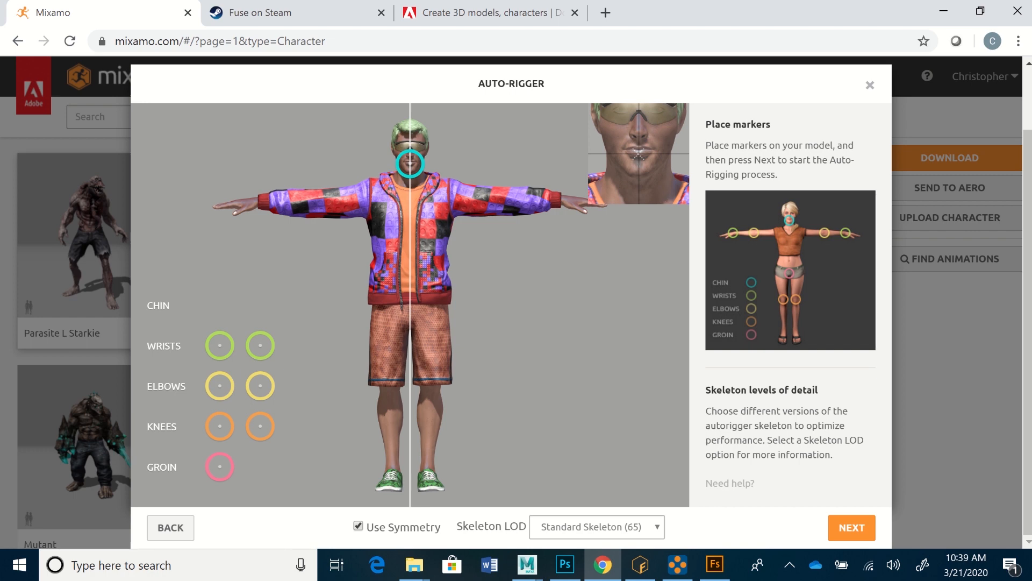
left_click_drag(410, 164, 410, 164)
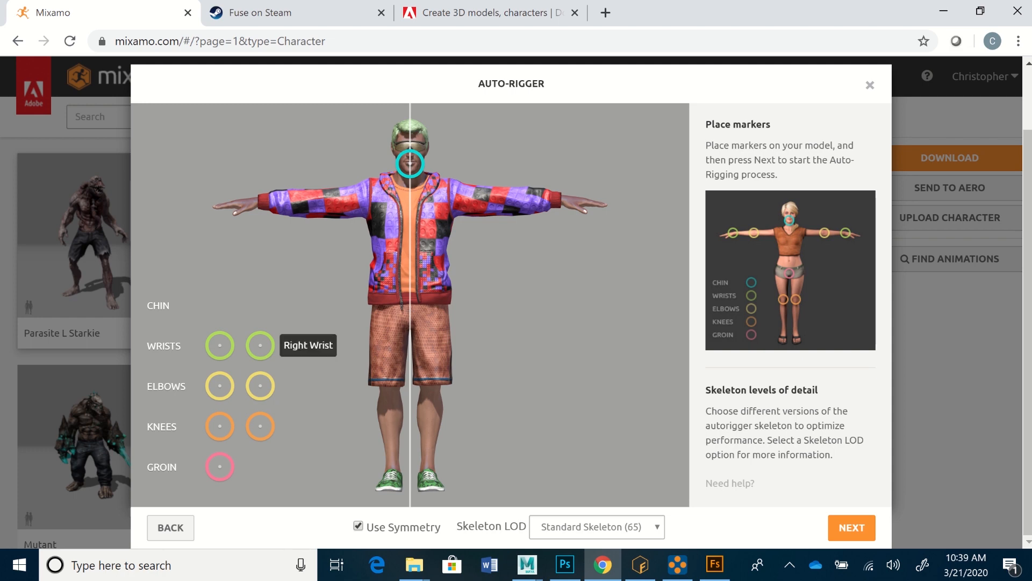
left_click_drag(220, 346, 258, 200)
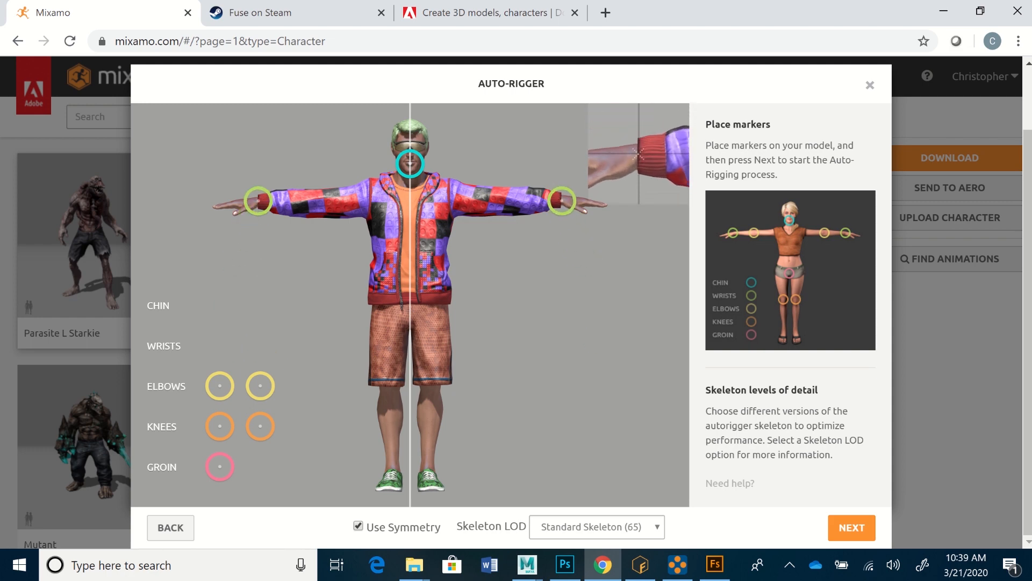
left_click_drag(258, 200, 258, 202)
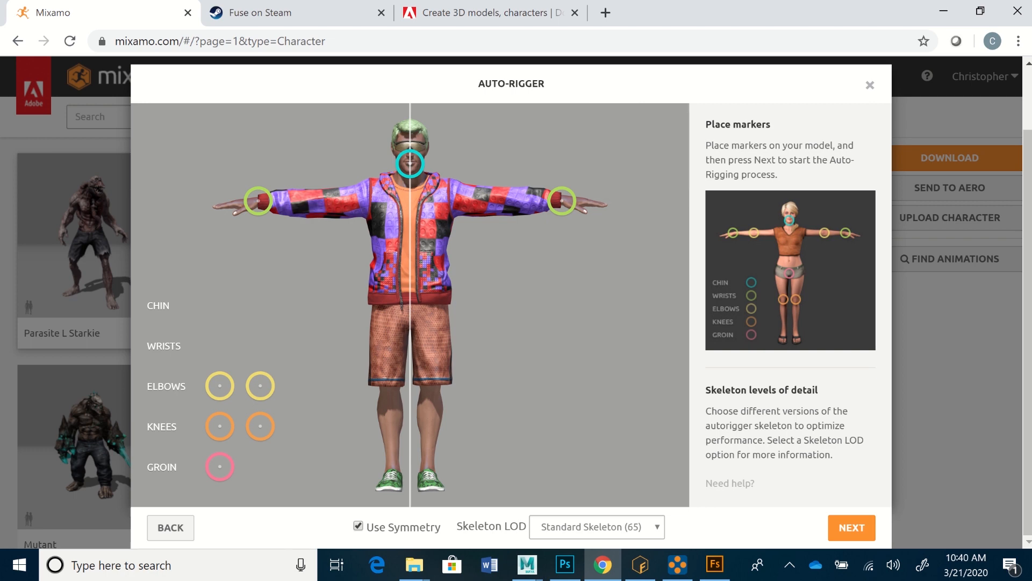
Step: Place the elbow, knee and groin markers on the character's sleeves, just below the shorts' hems and at the jacket's lower edge
mouse_move(260, 386)
left_mouse_down()
mouse_move(293, 237)
mouse_move(320, 202)
left_mouse_up()
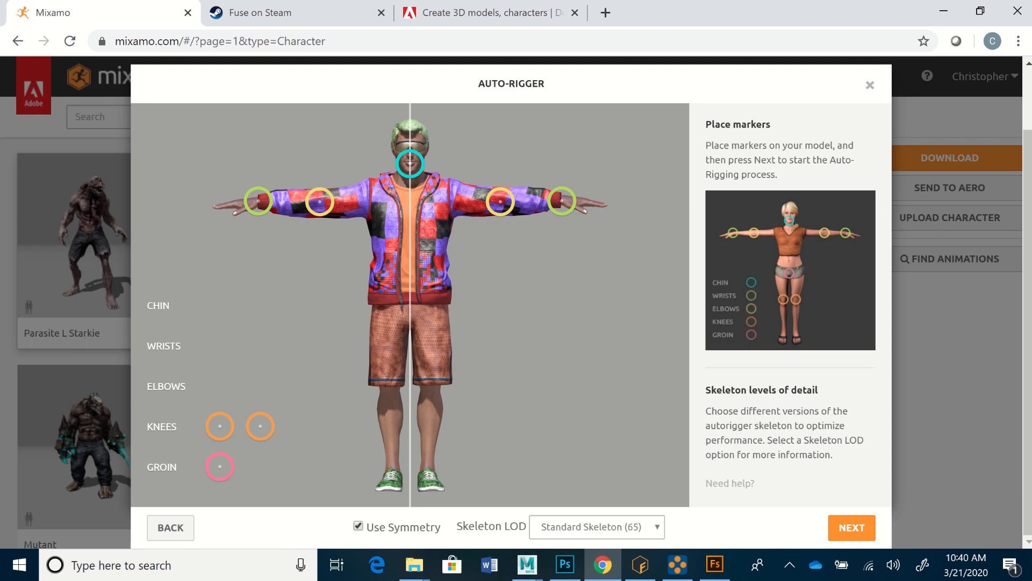
mouse_move(260, 426)
left_mouse_down()
mouse_move(293, 401)
mouse_move(390, 389)
left_mouse_up()
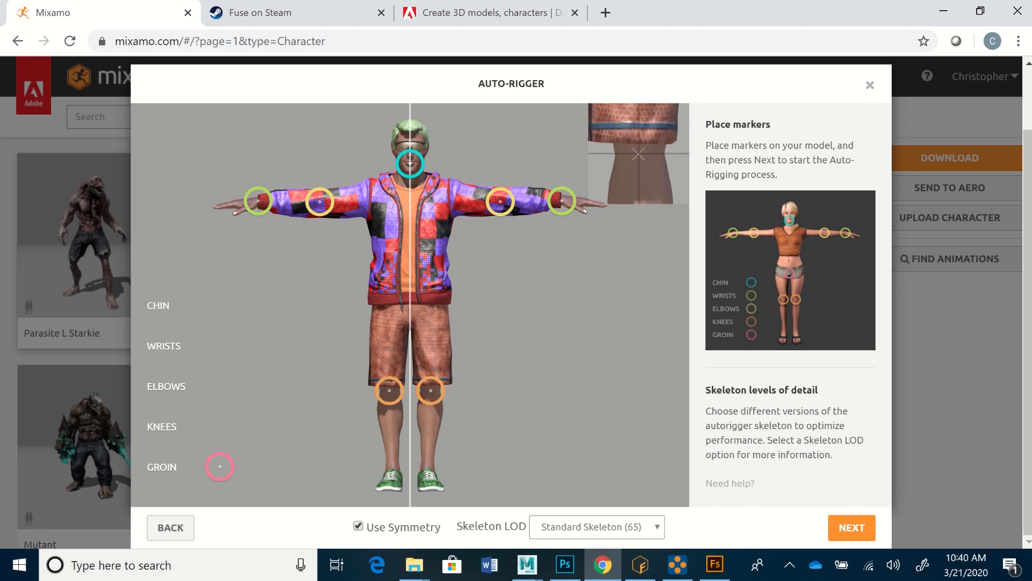
left_click_drag(389, 390, 388, 389)
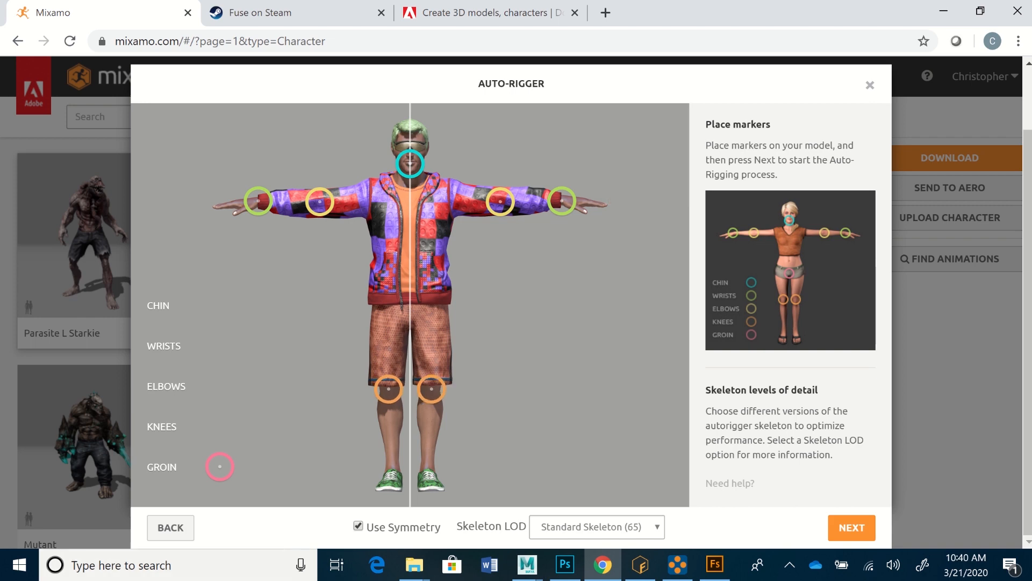
mouse_move(220, 467)
left_mouse_down()
mouse_move(242, 374)
mouse_move(327, 299)
mouse_move(399, 291)
mouse_move(410, 302)
left_mouse_up()
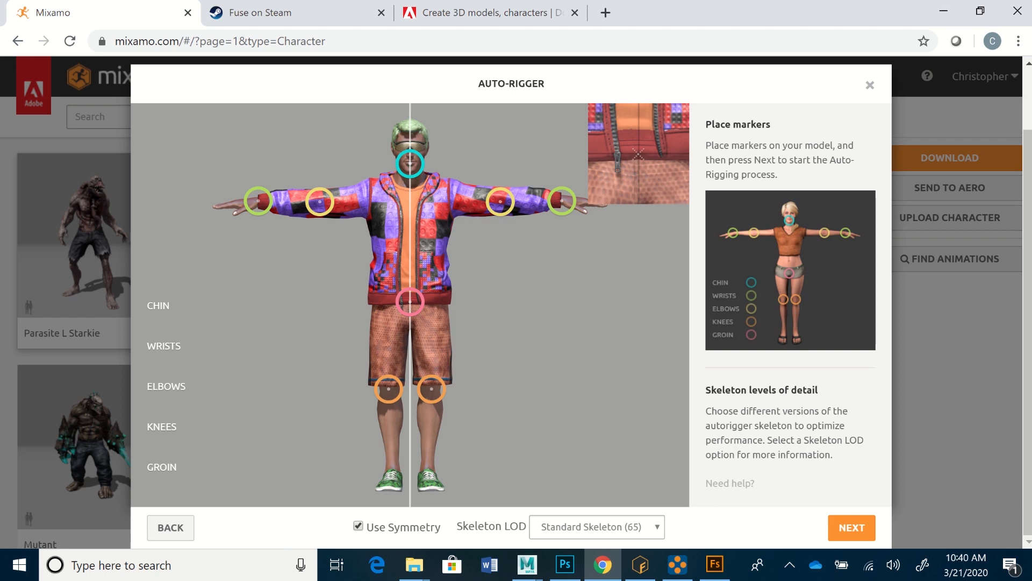
left_click_drag(410, 302, 410, 301)
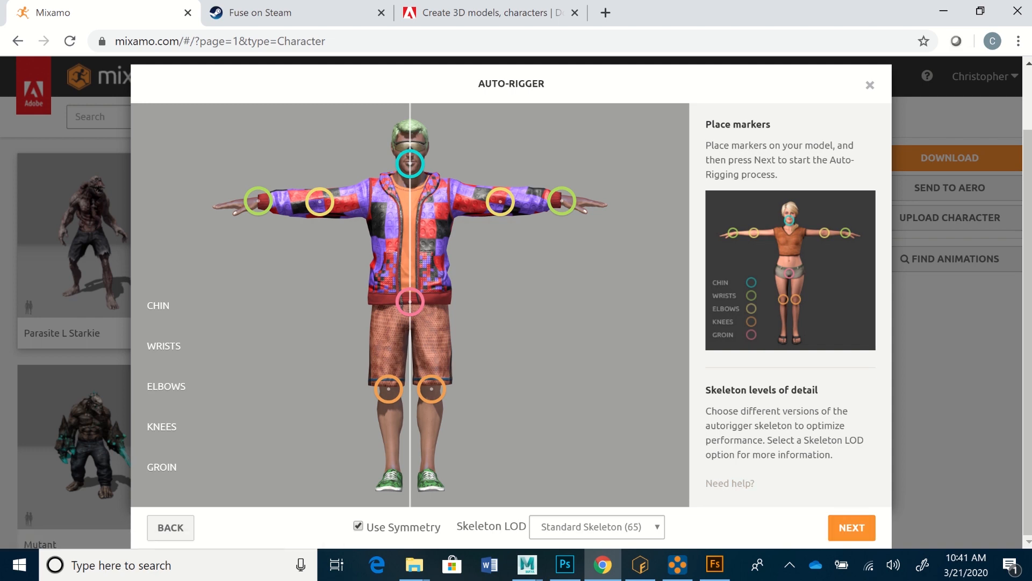
Step: Rig the character with the Standard Skeleton (65) and accept SuferDude2 as the replacement for the current character
left_click(597, 527)
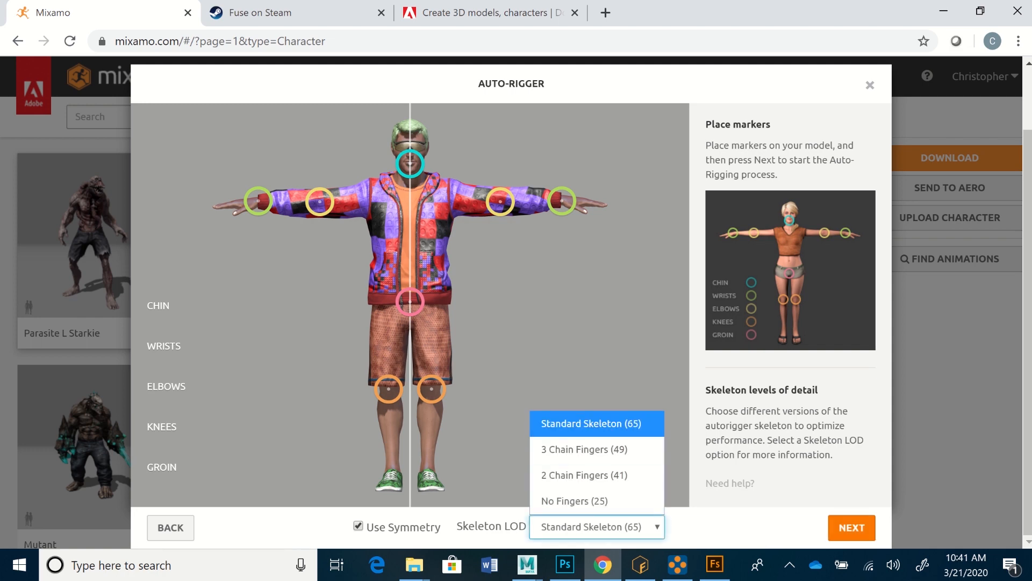
left_click(852, 527)
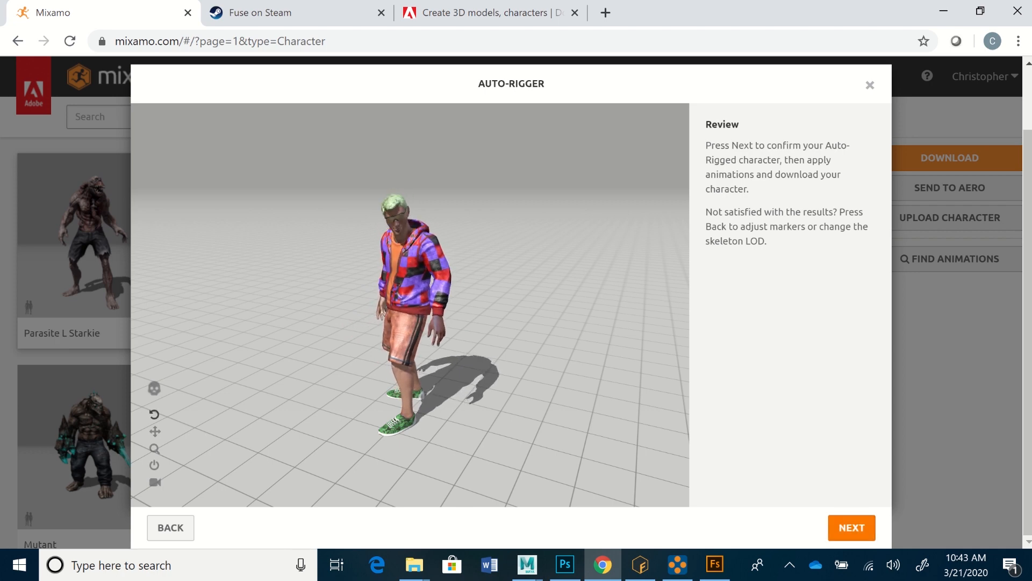
left_click(852, 528)
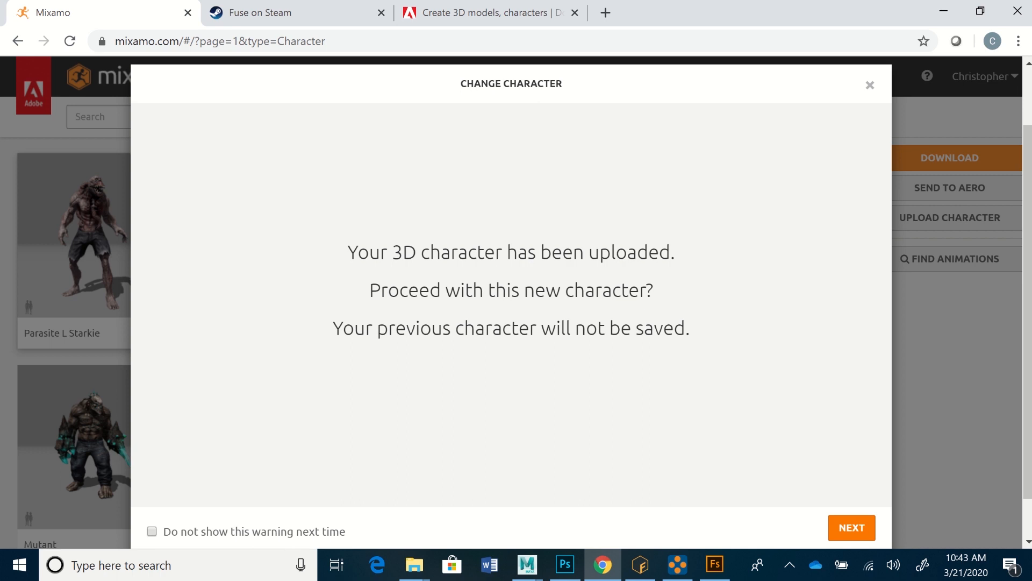
left_click(852, 527)
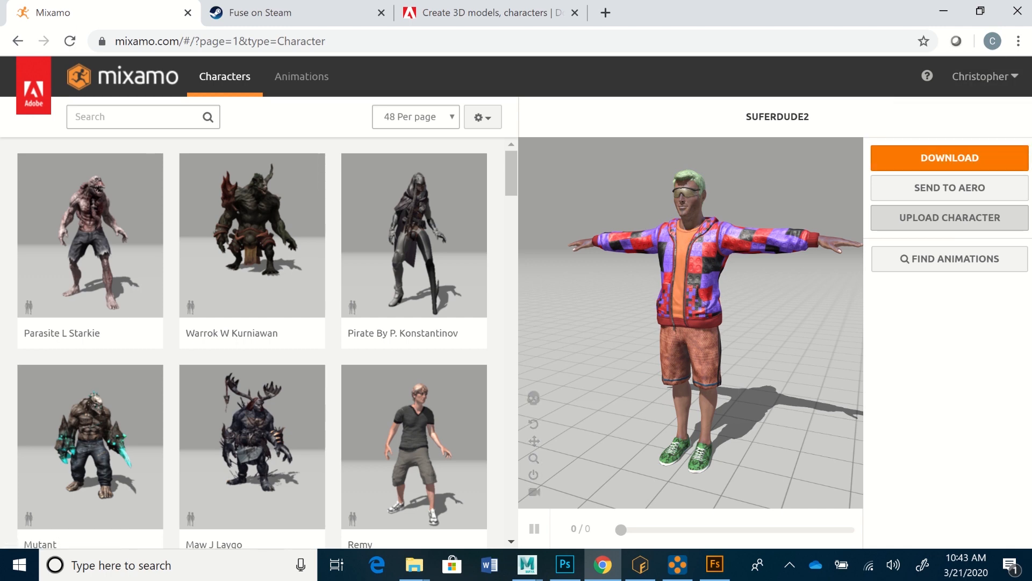
Step: Download the rigged SuferDude2 character in FBX(.fbx) format with the T-pose
left_click(949, 158)
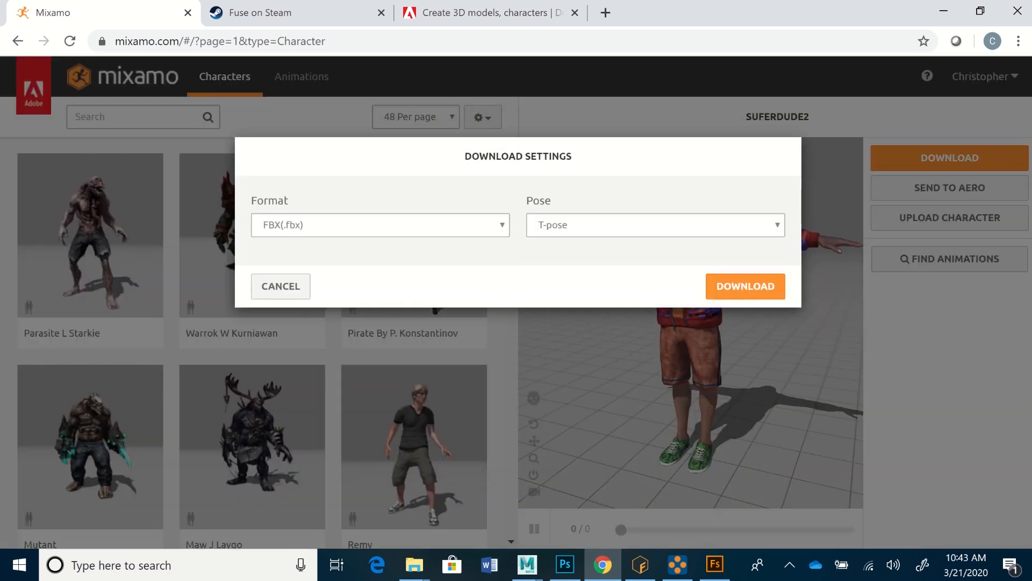
left_click(380, 225)
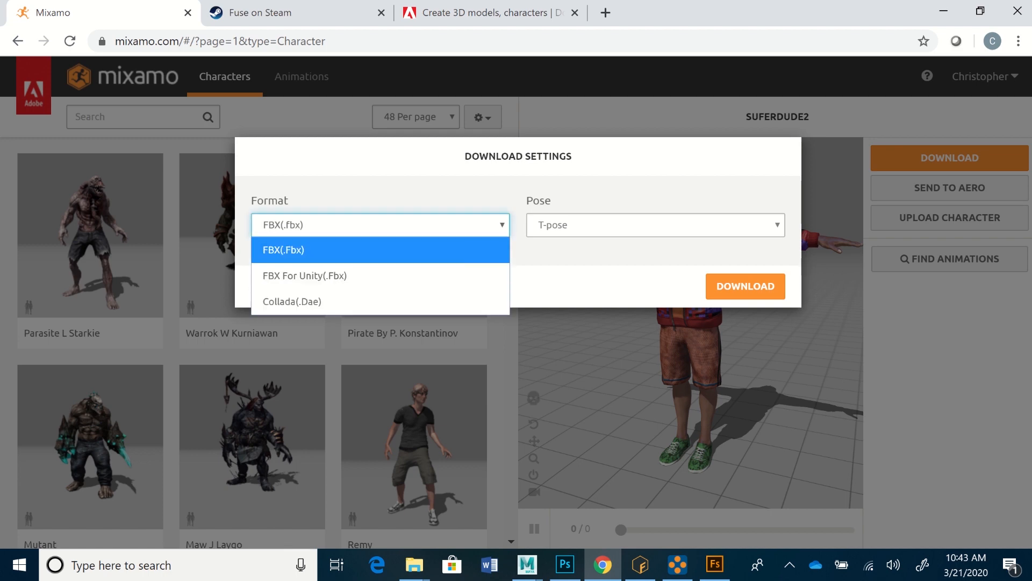
left_click(380, 250)
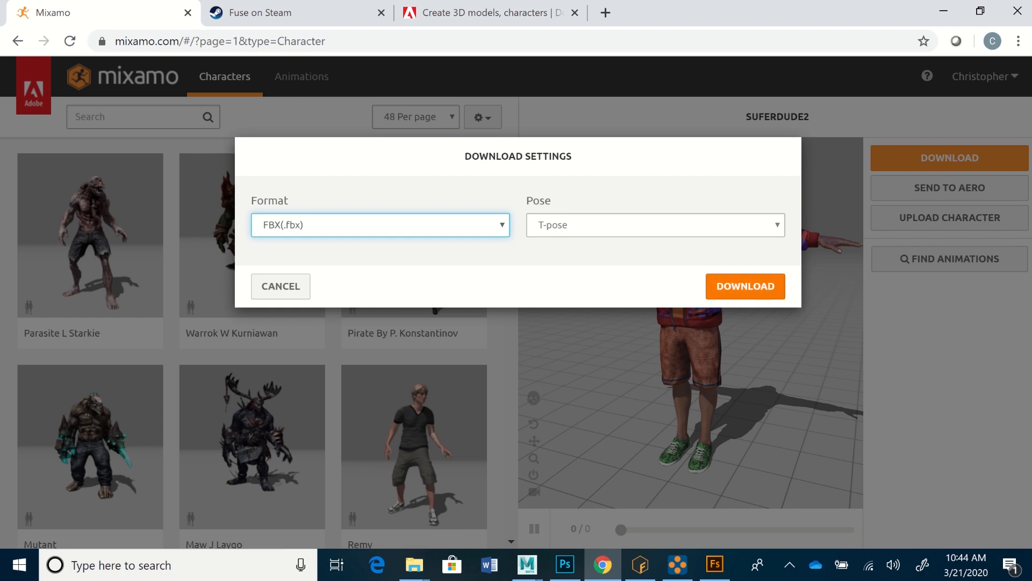
left_click(745, 286)
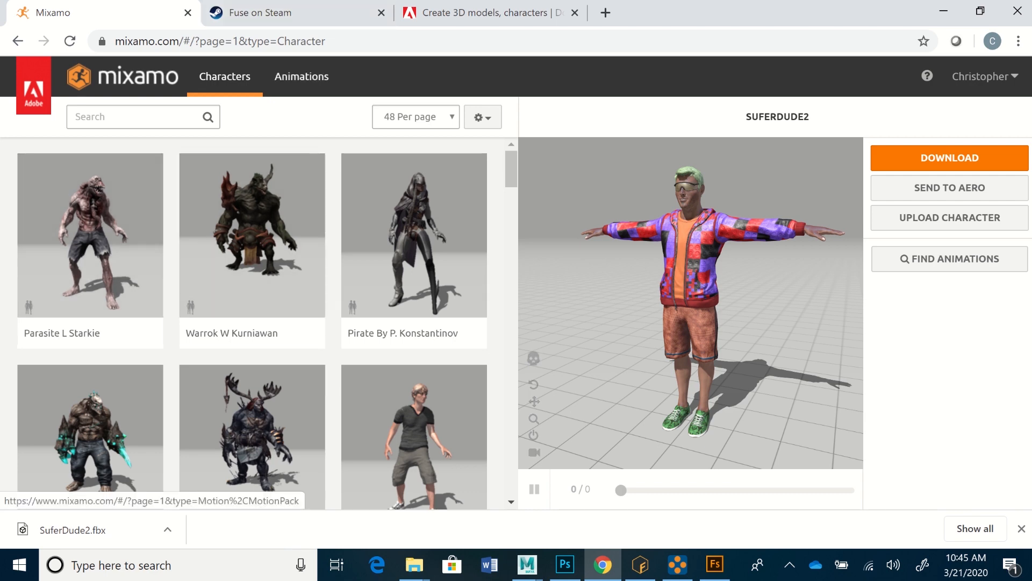
Step: Search the animation library for "idle" and apply the first Idle animation to SuferDude2
left_click(302, 77)
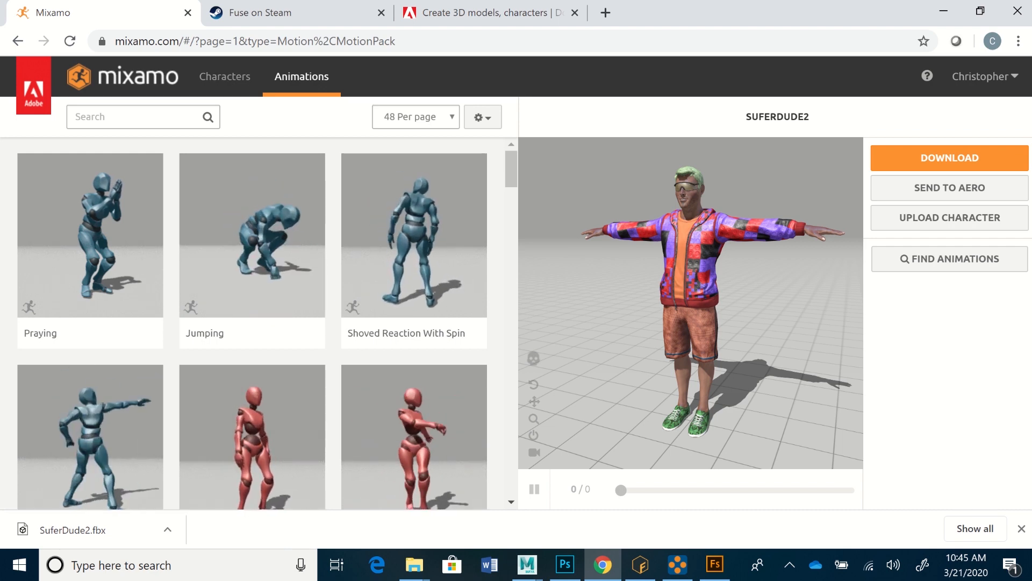
left_click(129, 117)
type("idle")
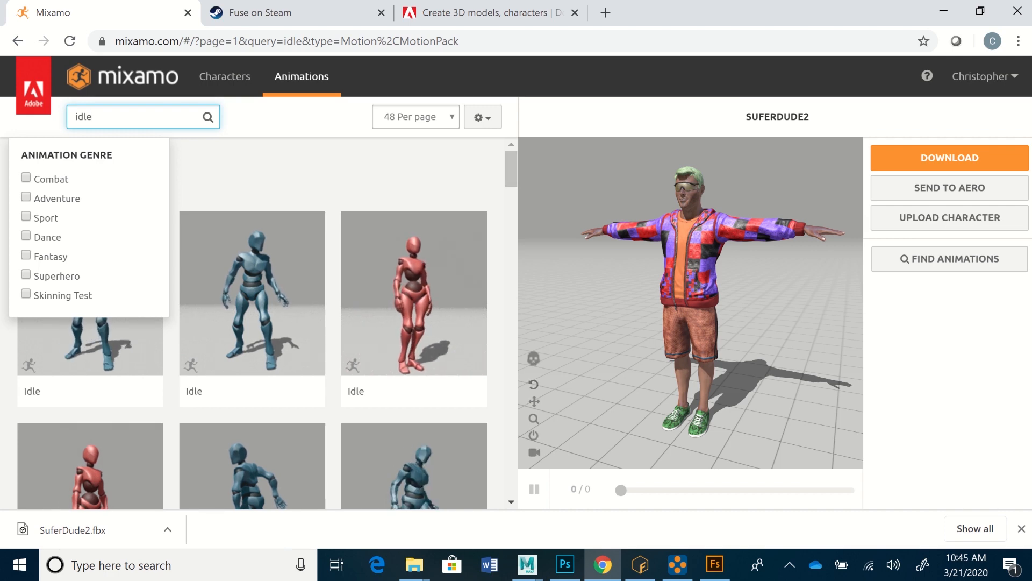
key("Return")
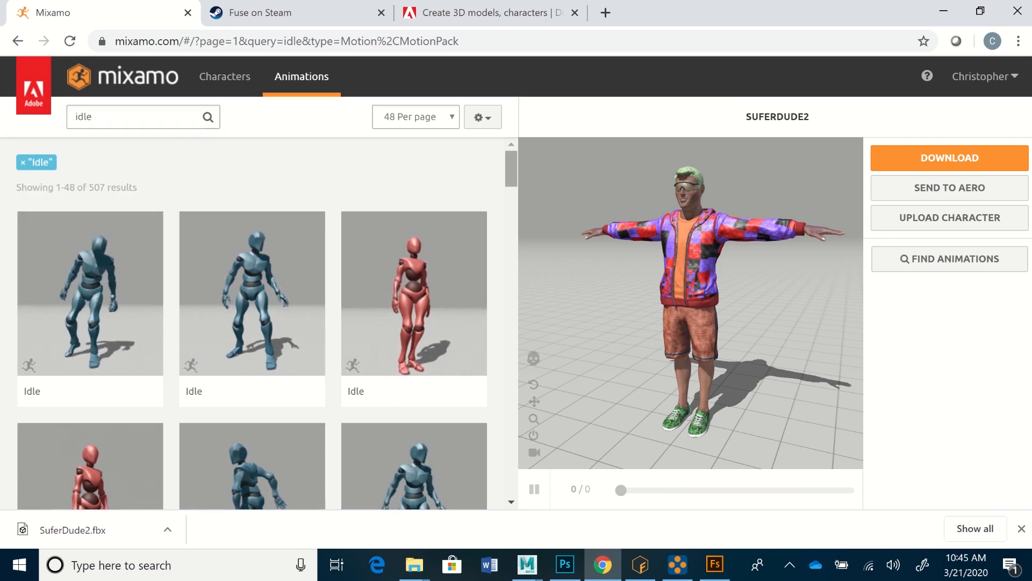
scroll(258, 323, "down", 2)
scroll(258, 323, "up", 2)
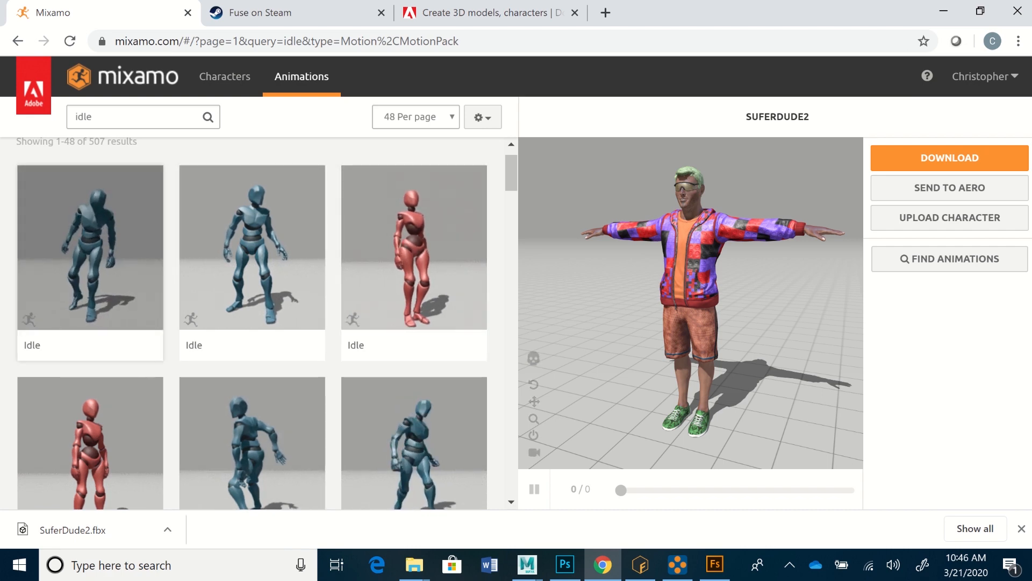
left_click(90, 253)
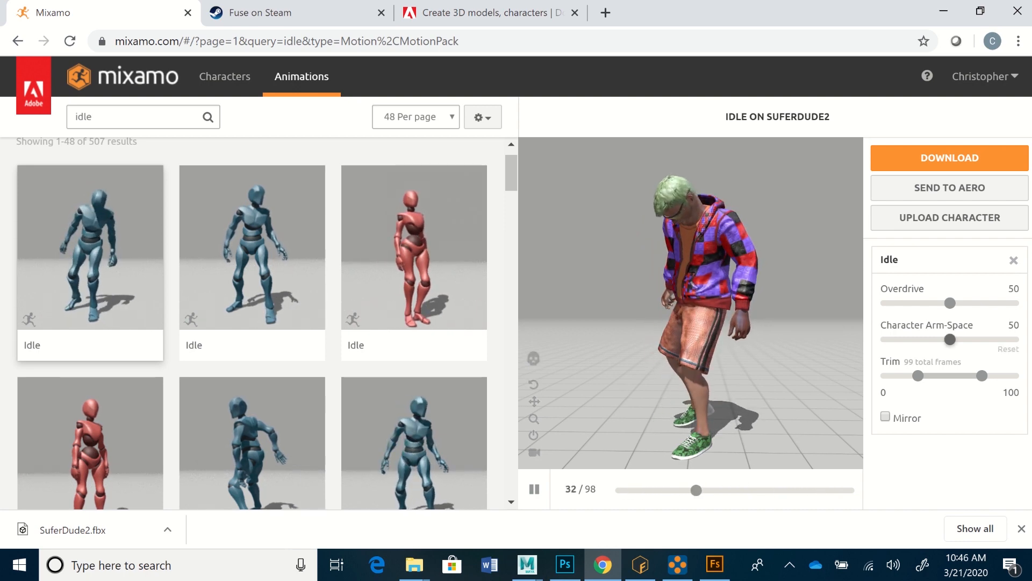
Step: Try Character Arm-Space at 83 and 16 before setting it to 59, and try Overdrive at 76 before setting it to 22
left_click_drag(950, 340, 992, 339)
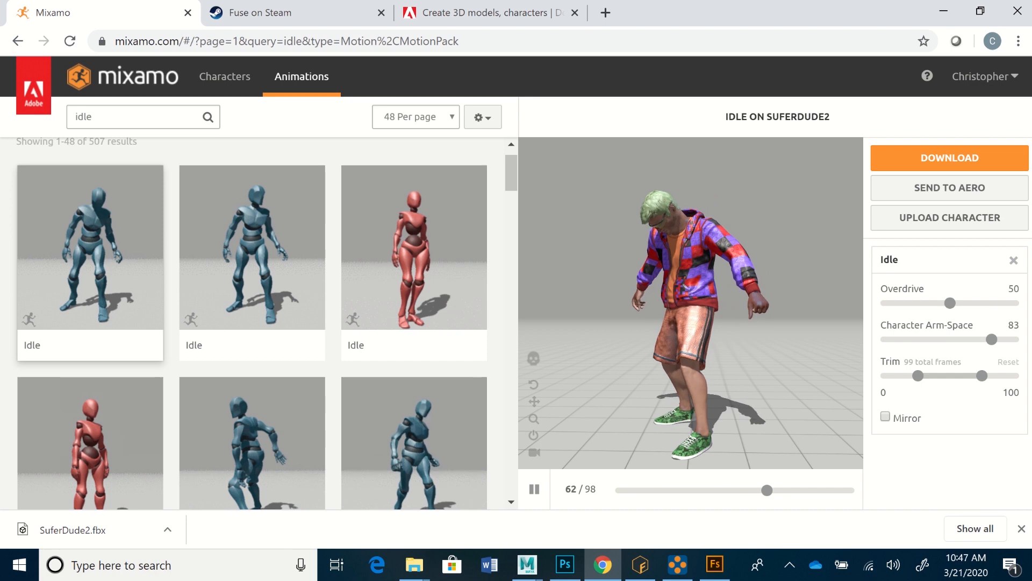
left_click_drag(992, 339, 907, 339)
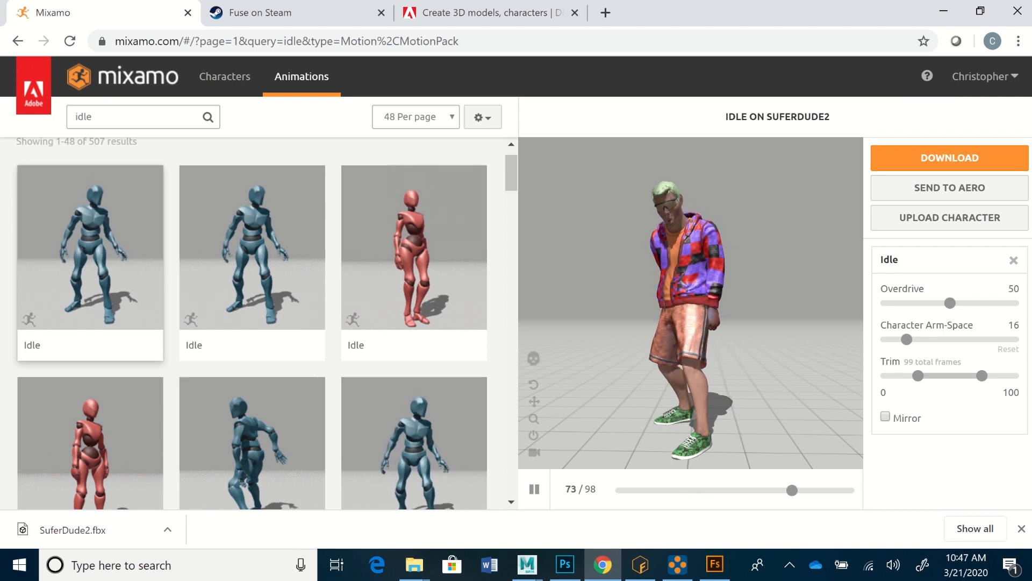
left_click_drag(907, 339, 962, 339)
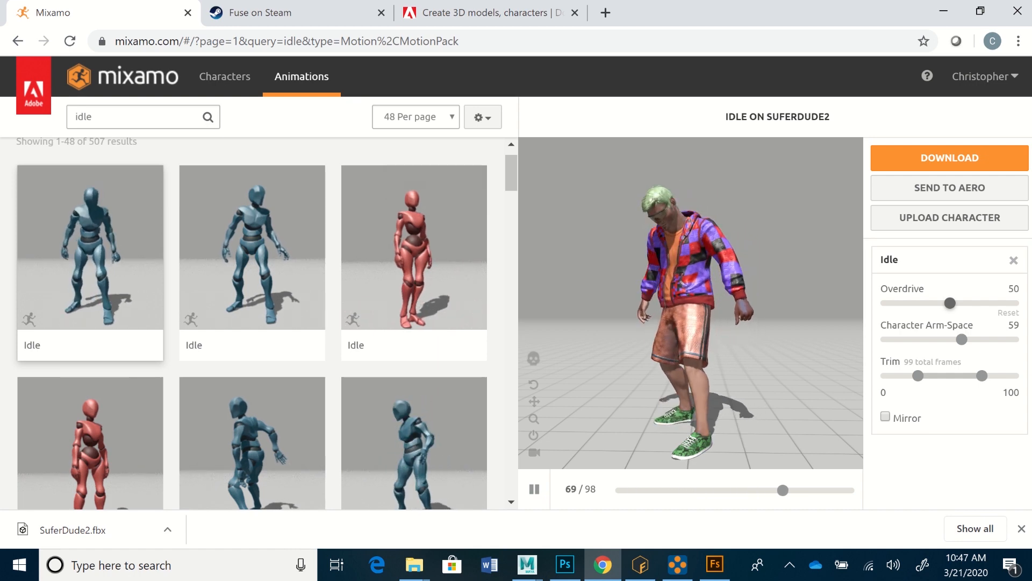
left_click_drag(950, 304, 983, 303)
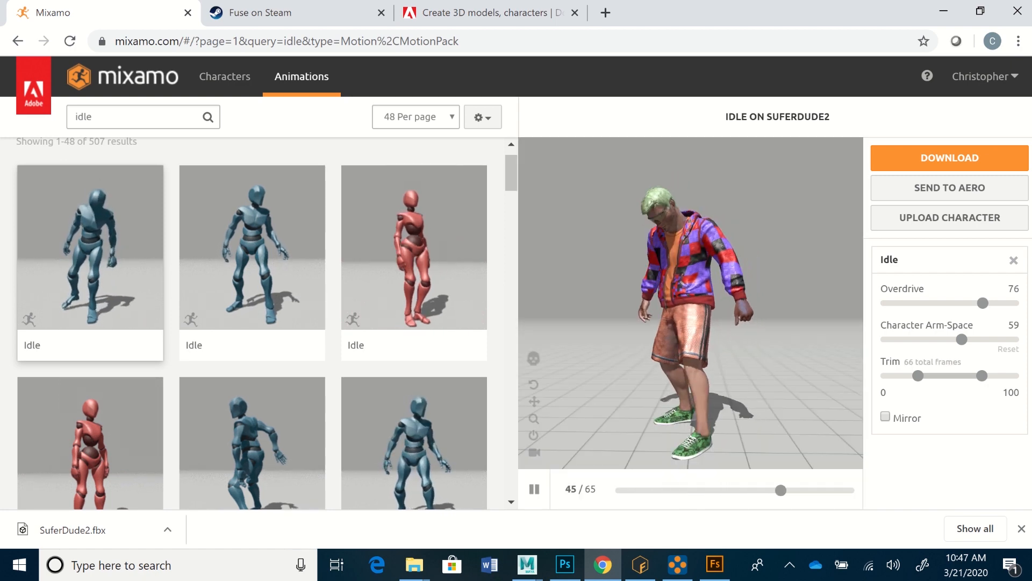
left_click_drag(983, 303, 914, 304)
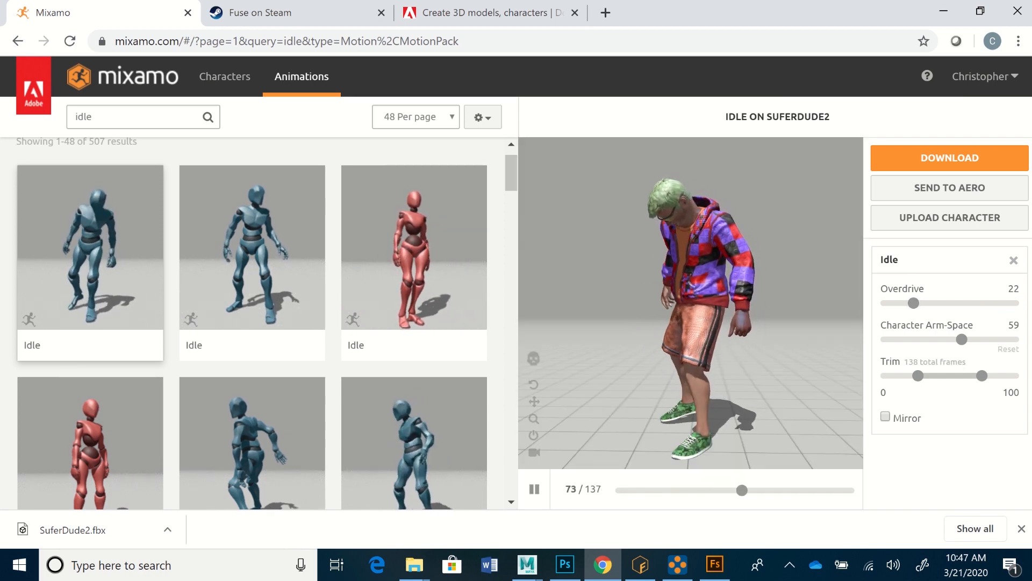
Step: Set the Idle animation's Overdrive to 50 and download it as FBX(.fbx) at 24 frames per second, Without Skin, with no keyframe reduction
left_click_drag(914, 304, 954, 305)
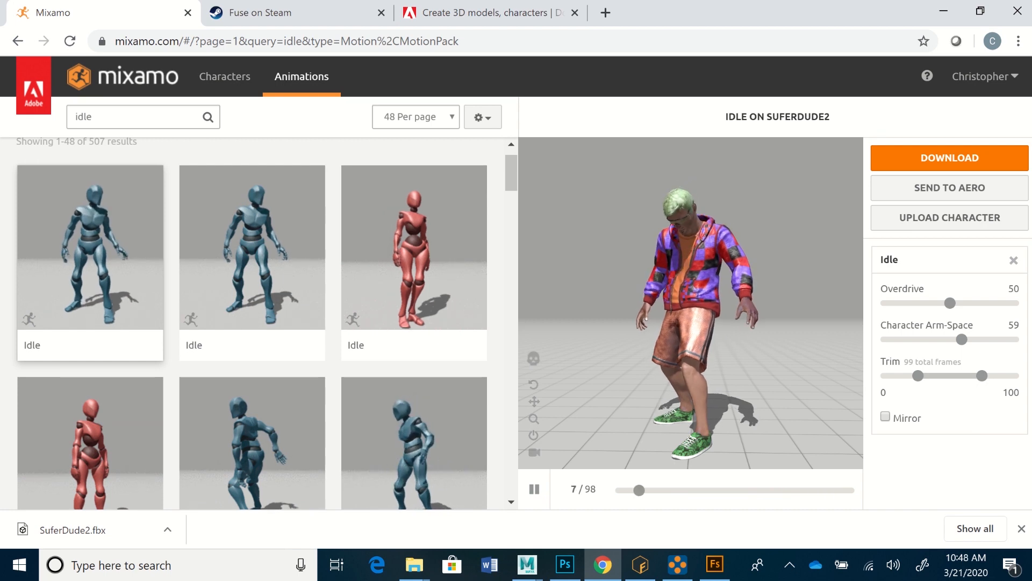
left_click(950, 157)
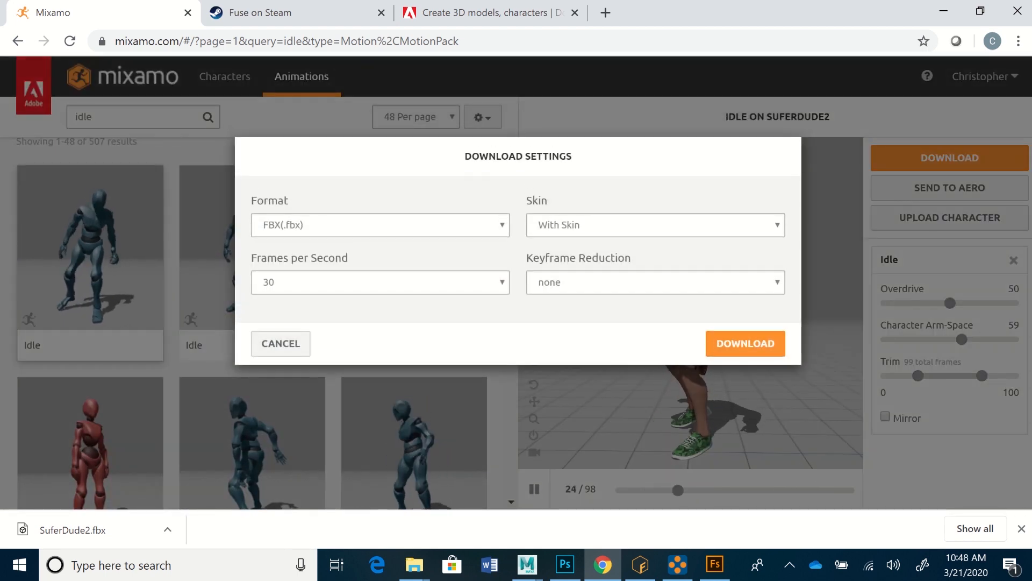
left_click(381, 224)
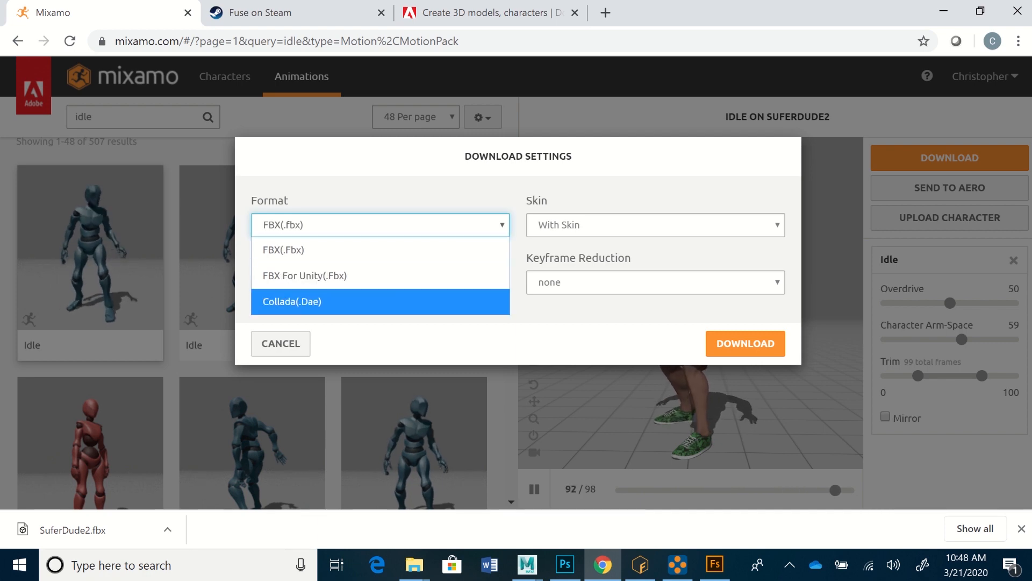
left_click(381, 250)
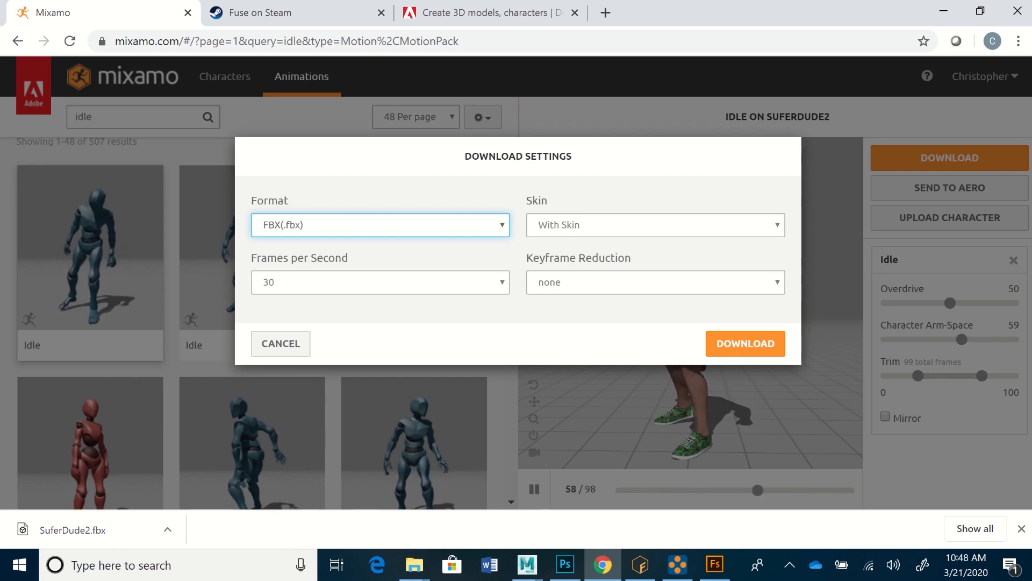
left_click(380, 282)
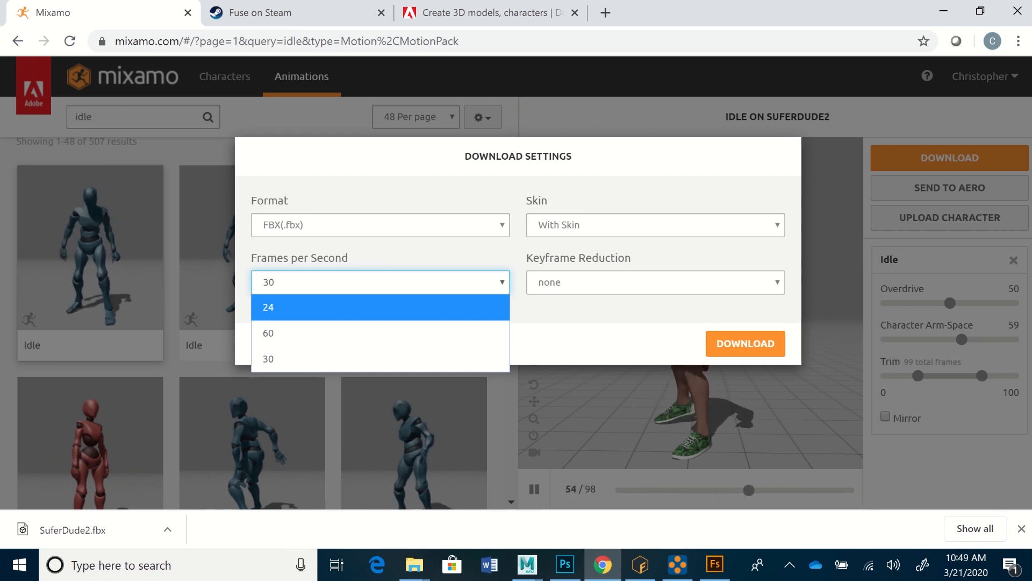
key("Return")
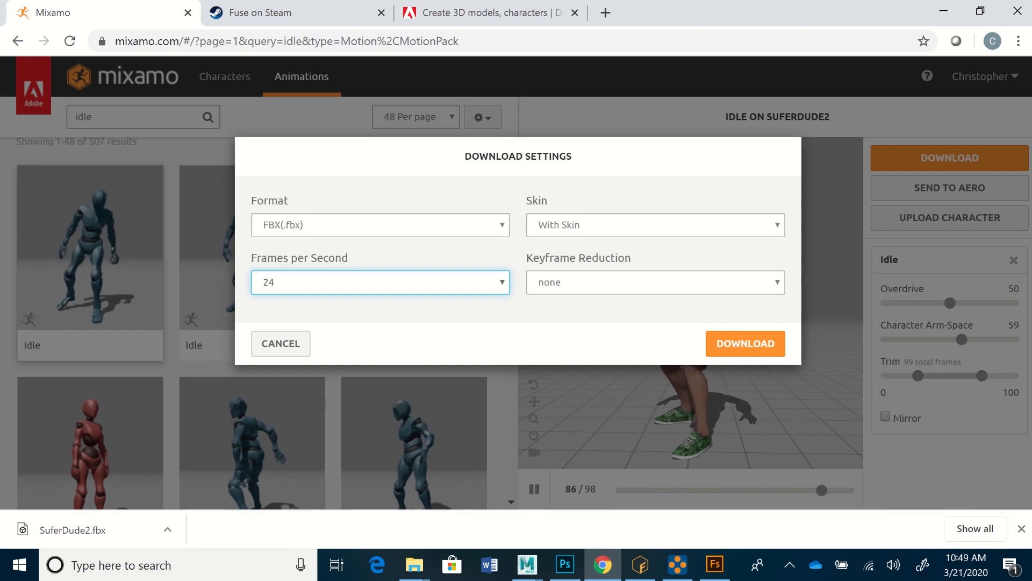
left_click(656, 224)
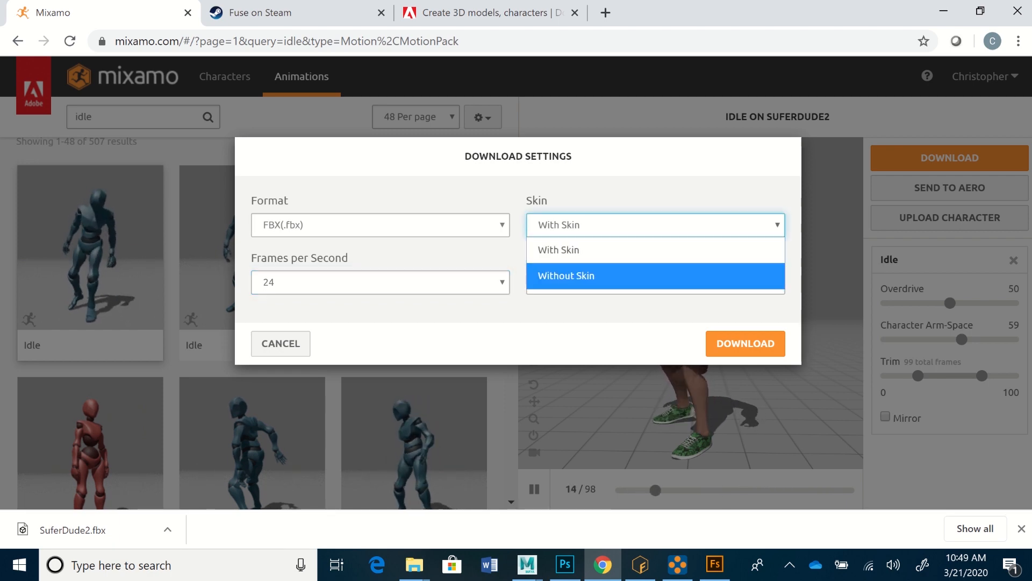
key("Return")
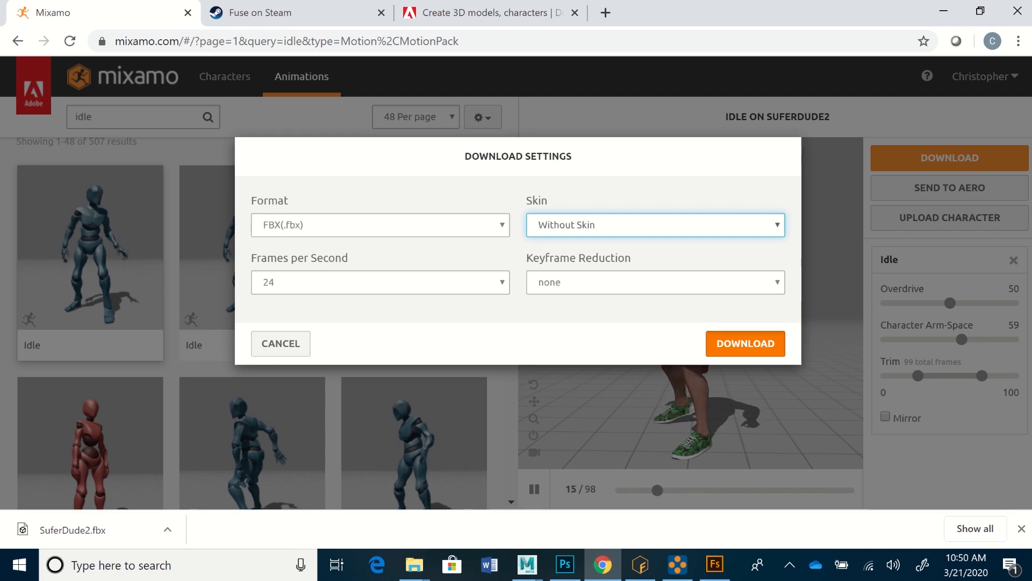
left_click(745, 343)
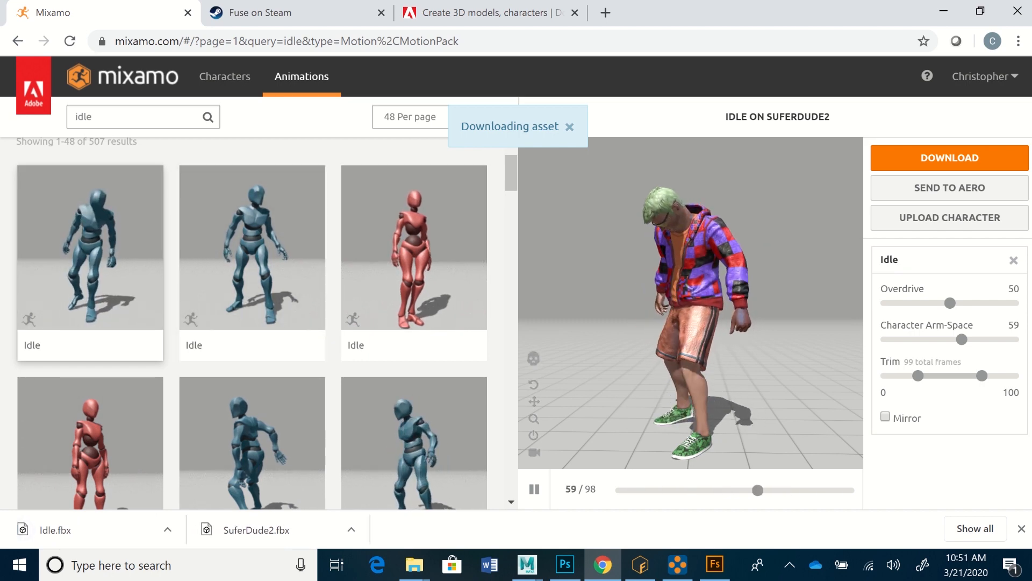
Step: Search the animation library for "run" and look through the first results
left_click(93, 117)
double_click(86, 117)
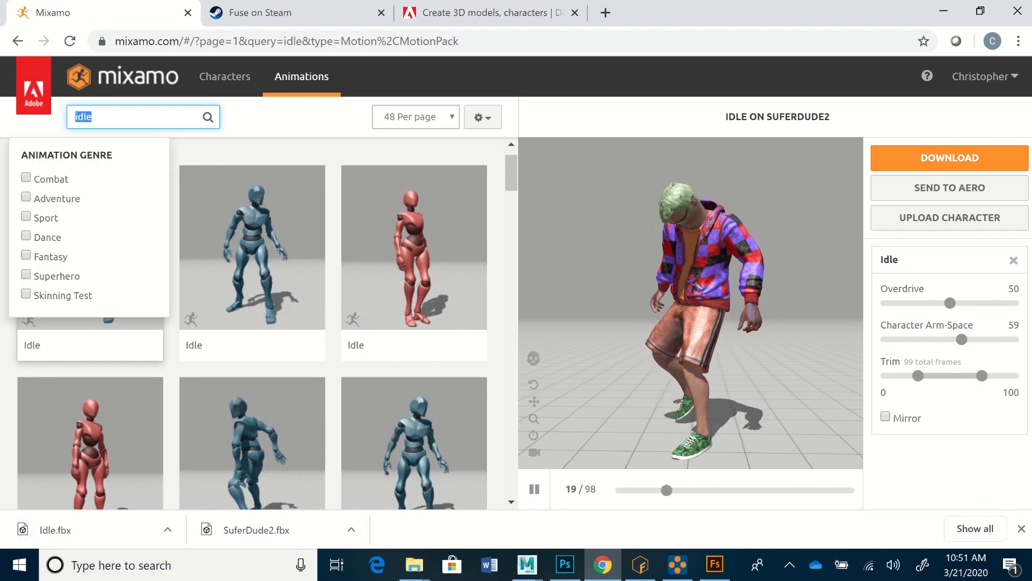
type("run")
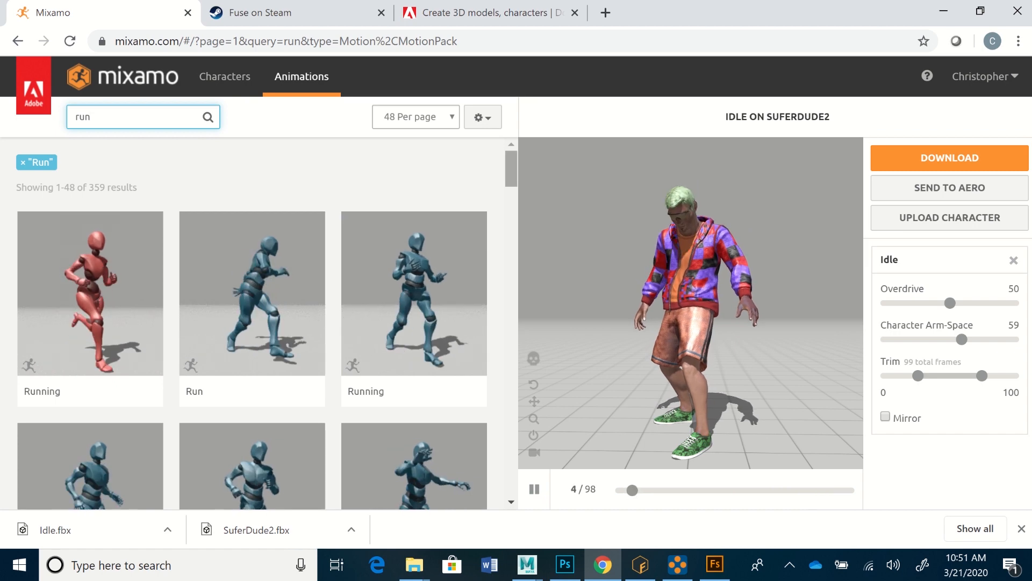
scroll(252, 322, "down", 5)
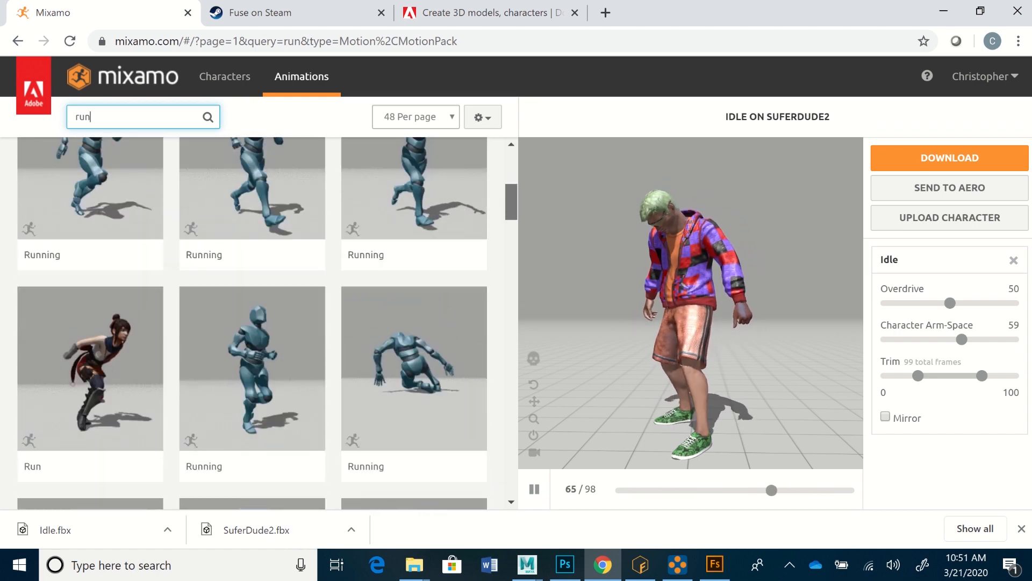
scroll(253, 323, "up", 2)
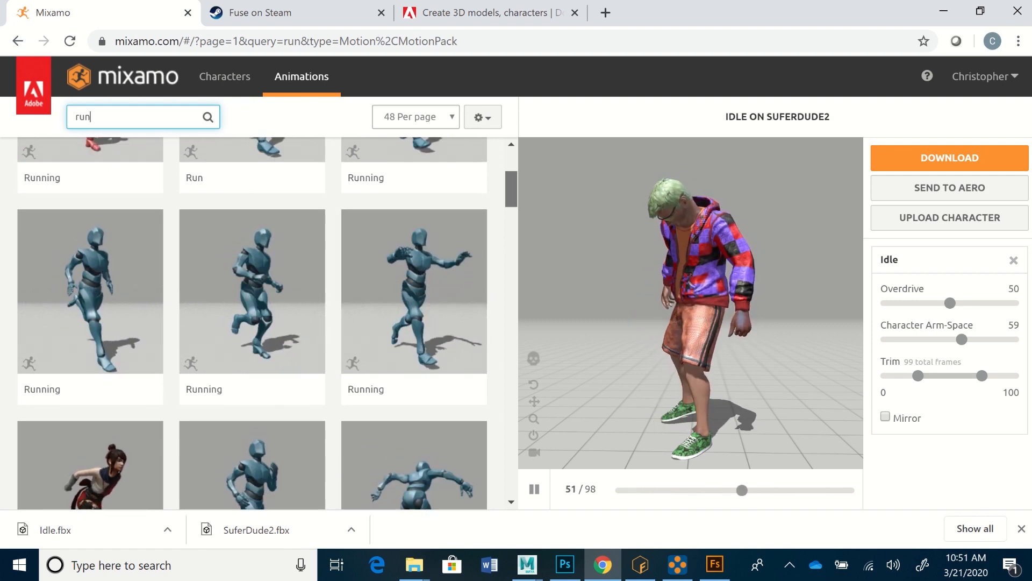
Step: Try the Run animation previewed on the dark-haired female character on SuferDude2, with In Place enabled
scroll(252, 323, "down", 2)
left_click(90, 371)
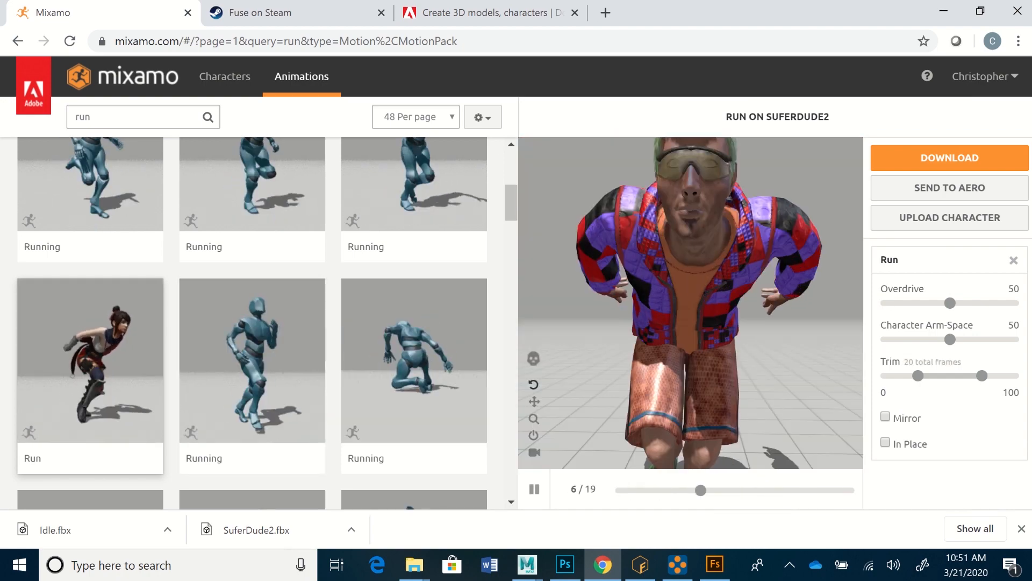
left_click(886, 442)
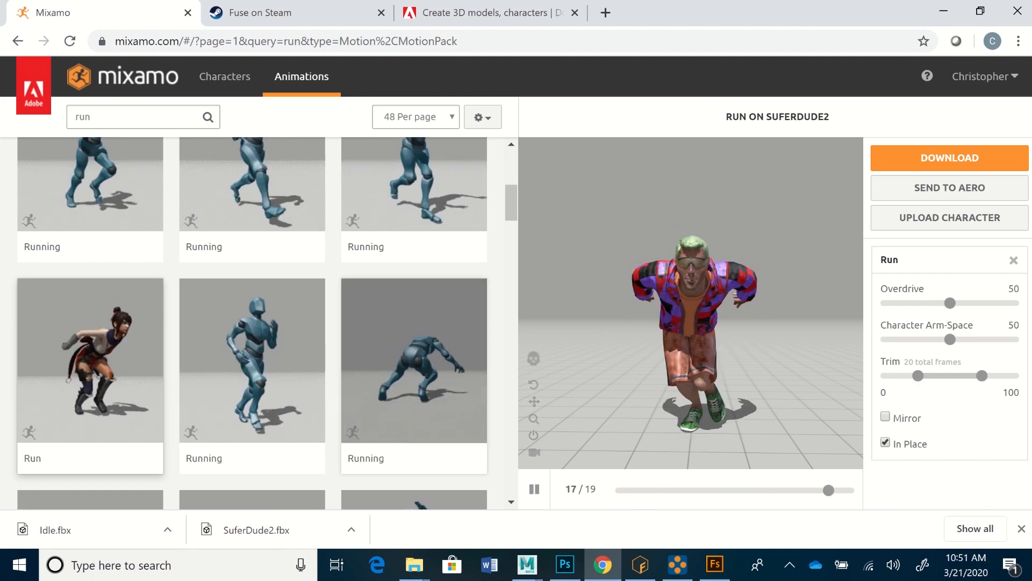
Step: Try the first Running animation in the second row of results on SuferDude2 and preview its playback
scroll(252, 323, "up", 4)
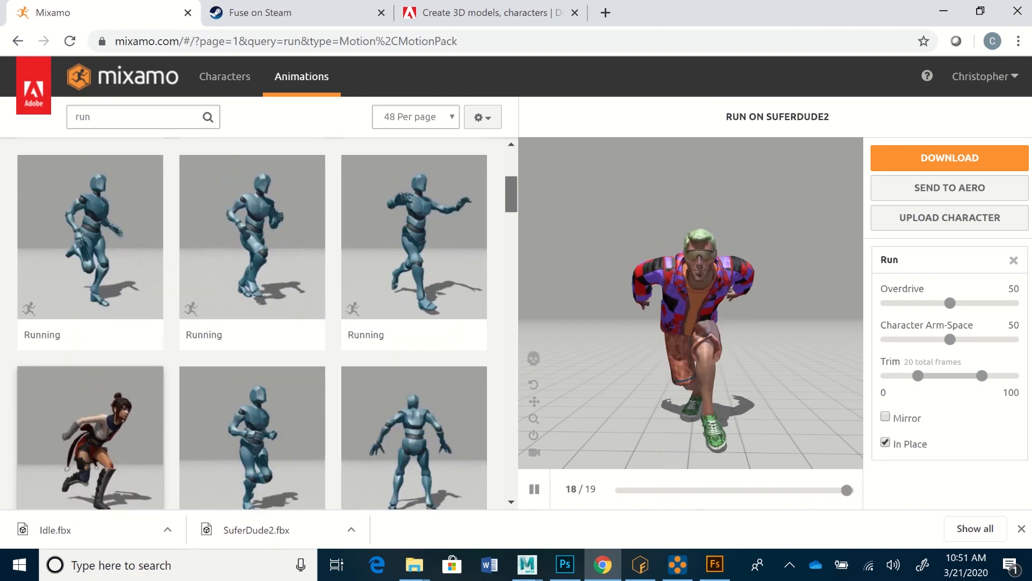
scroll(252, 323, "down", 1)
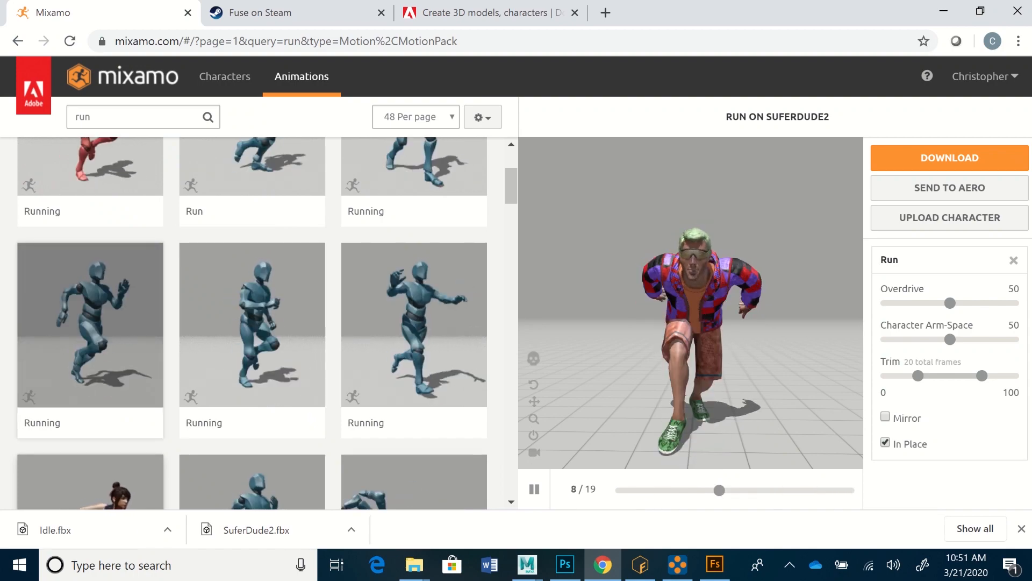
left_click(90, 349)
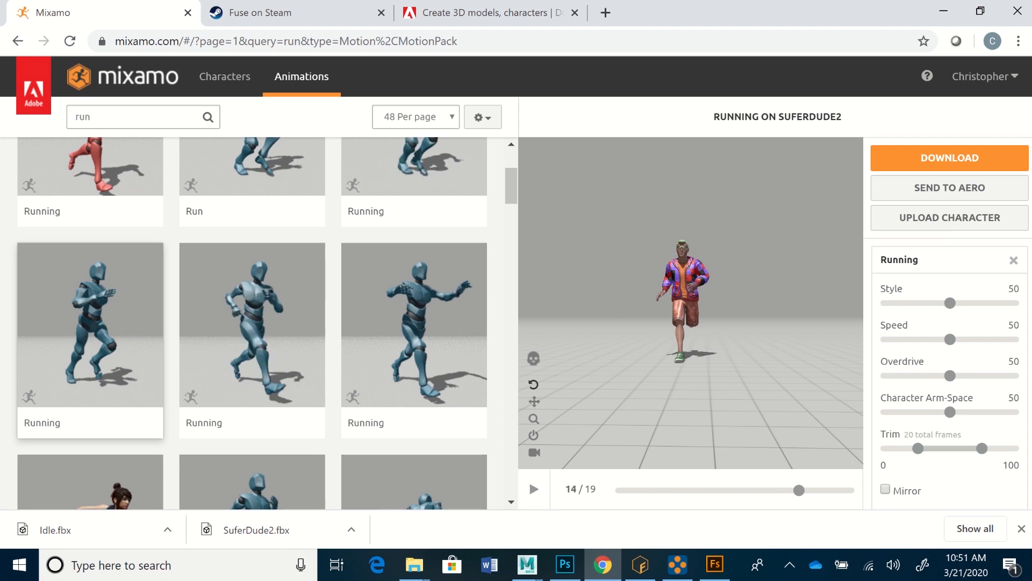
left_click_drag(679, 317, 721, 335)
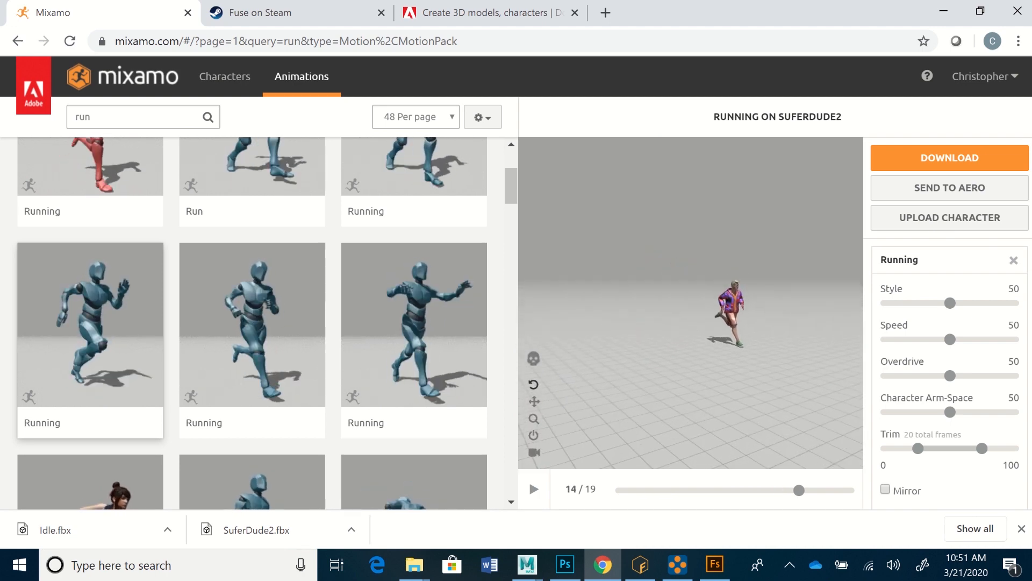
left_click_drag(722, 335, 657, 329)
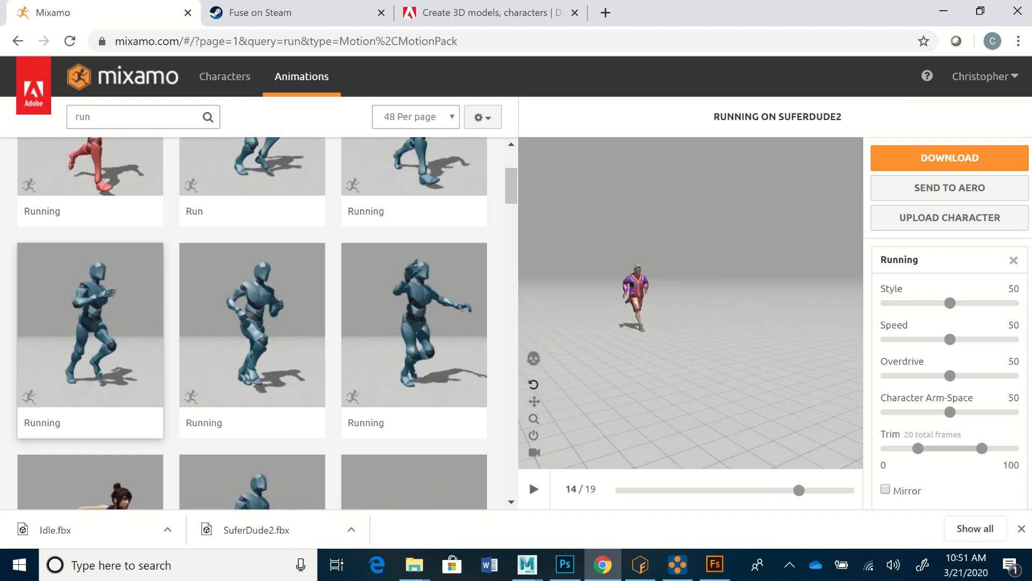
key("space")
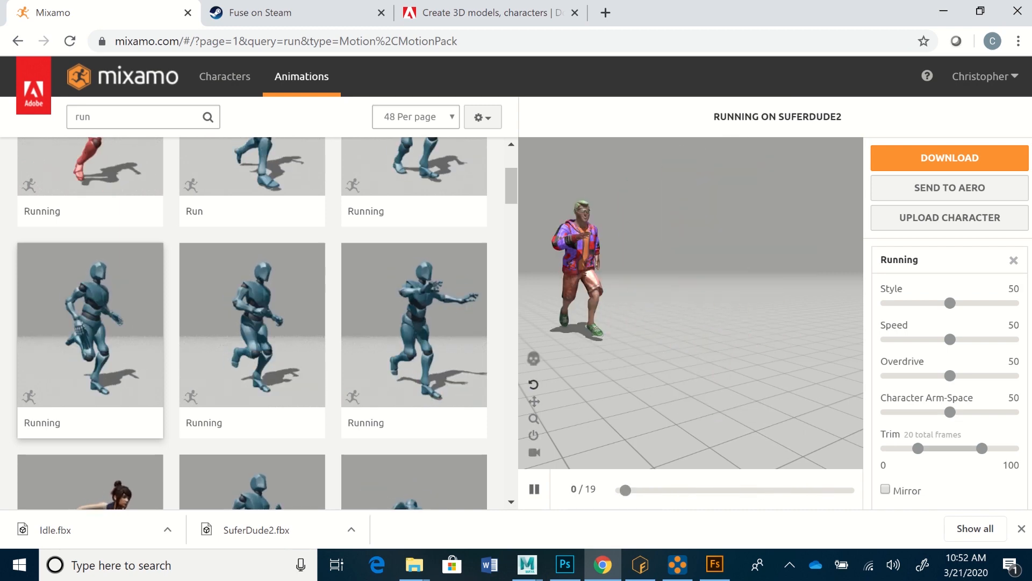
left_click(91, 340)
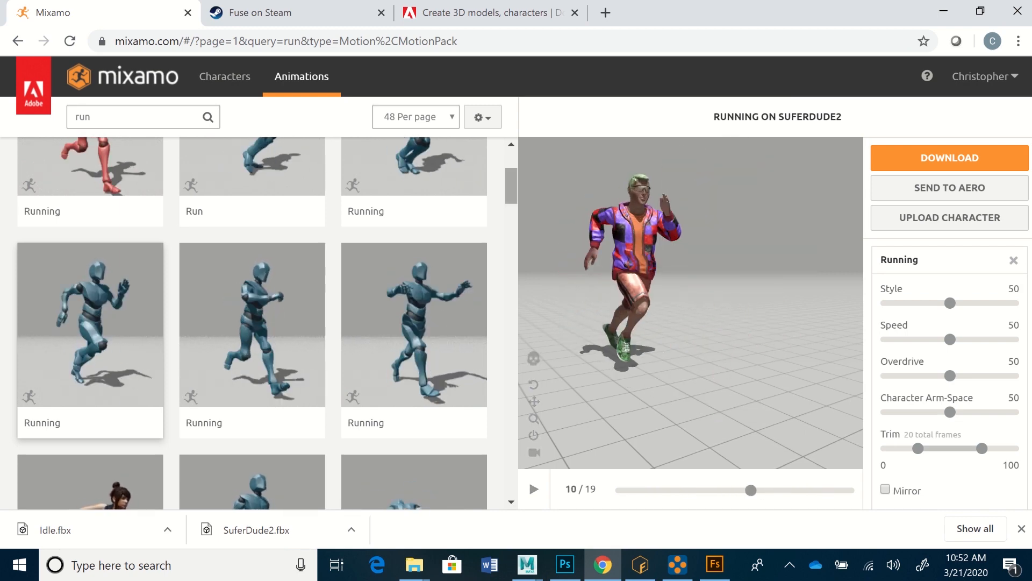
Step: Apply the Run Forward animation previewed on the blue mannequin, beside Running Tired, to SuferDude2 and enable In Place
scroll(252, 323, "down", 4)
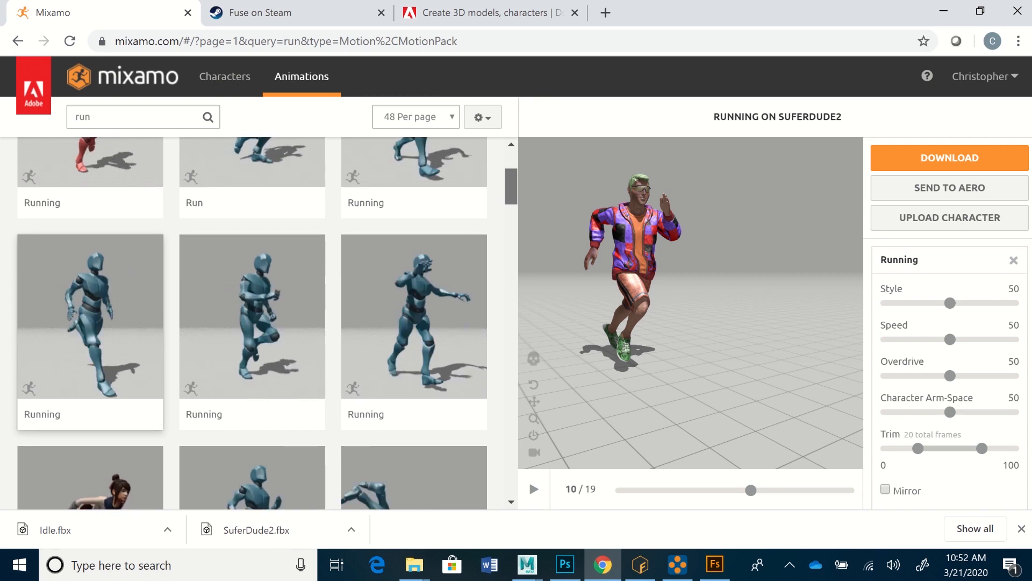
scroll(253, 323, "down", 4)
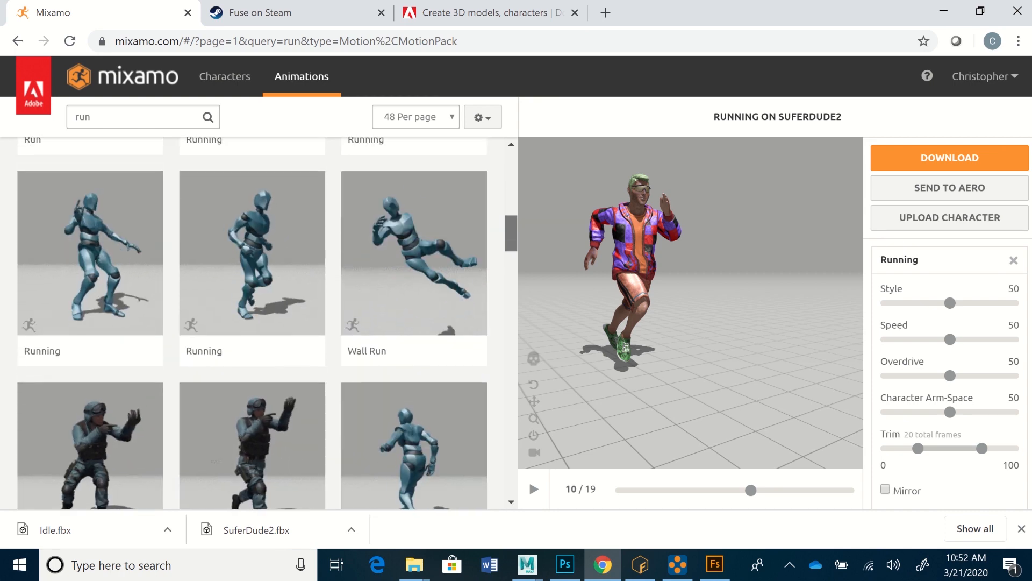
scroll(253, 323, "down", 4)
scroll(253, 323, "down", 3)
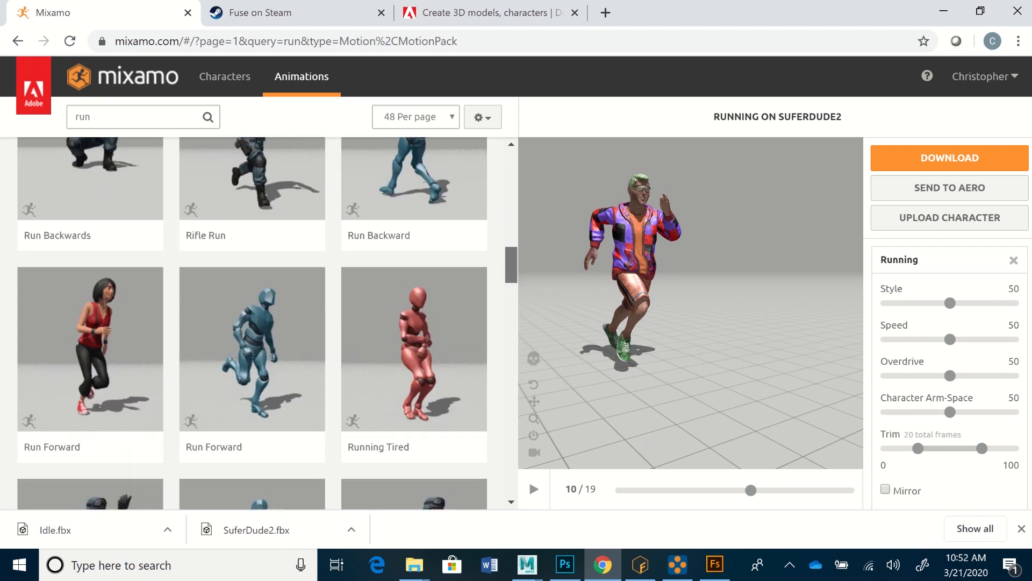
scroll(252, 323, "down", 1)
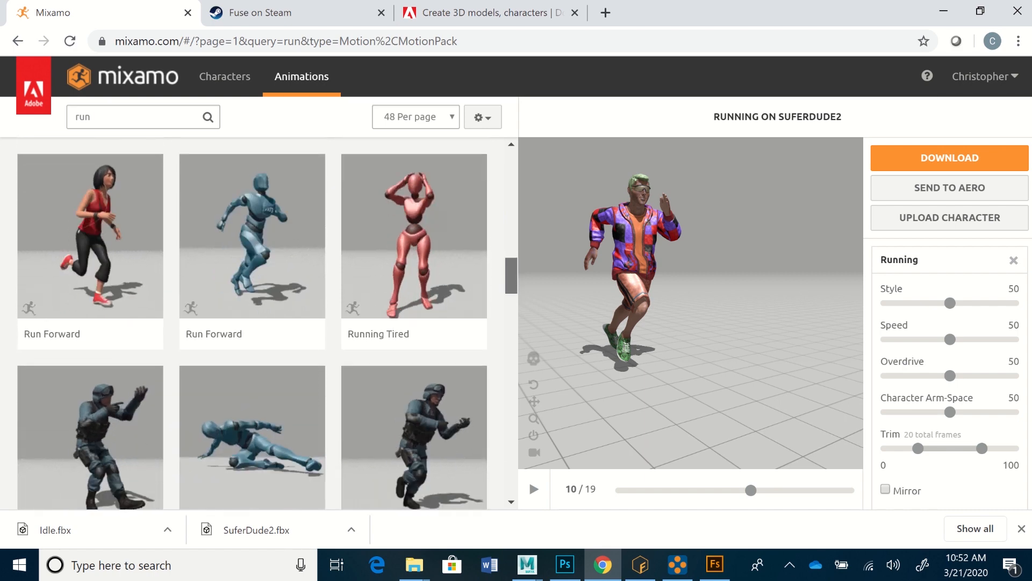
left_click(253, 269)
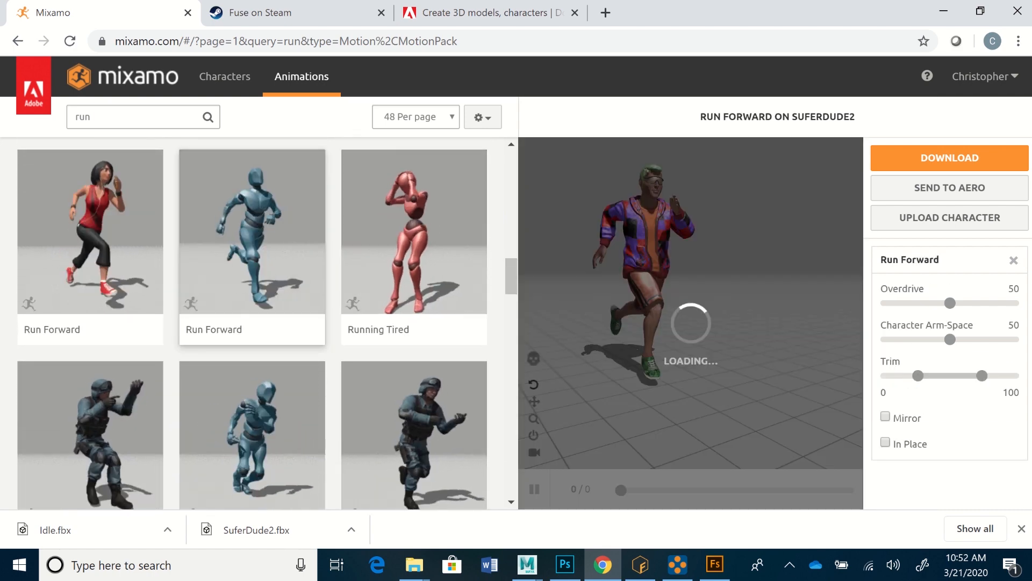
left_click(885, 443)
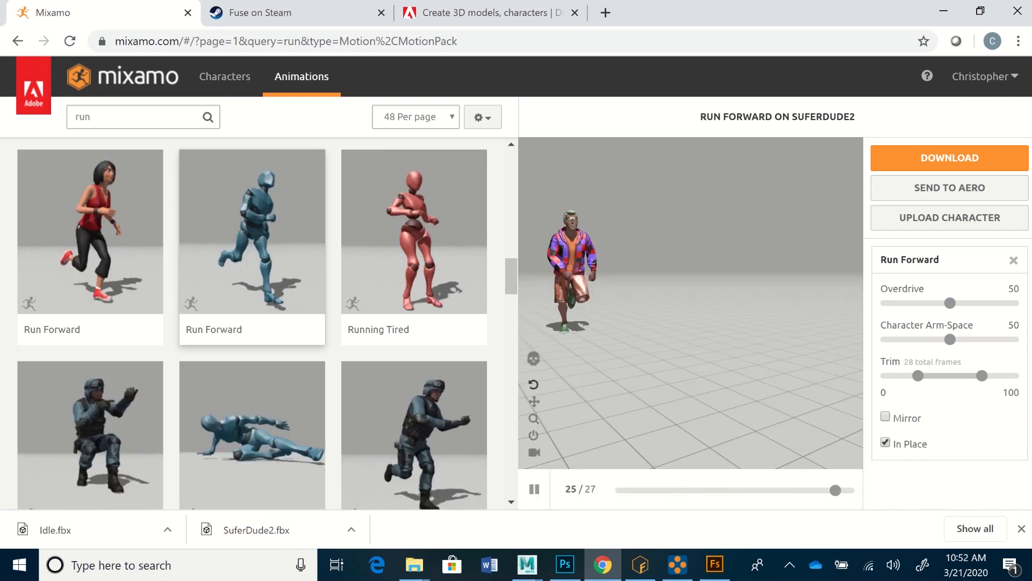
Step: Apply the Fast Run animation, previewed on the red mannequin beside Run Right, to SuferDude2 with In Place enabled, and pause its playback
scroll(253, 322, "down", 6)
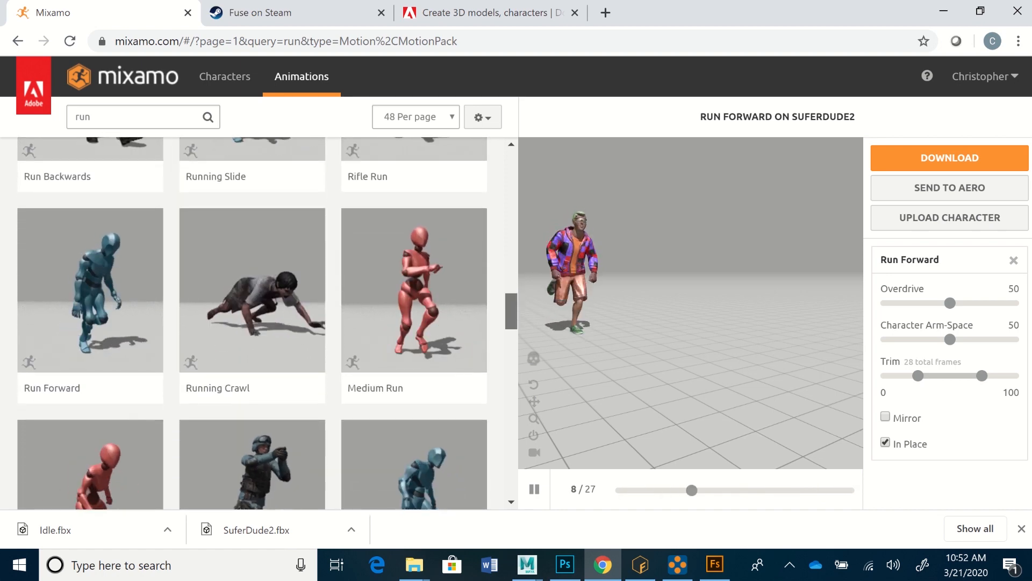
scroll(253, 323, "down", 2)
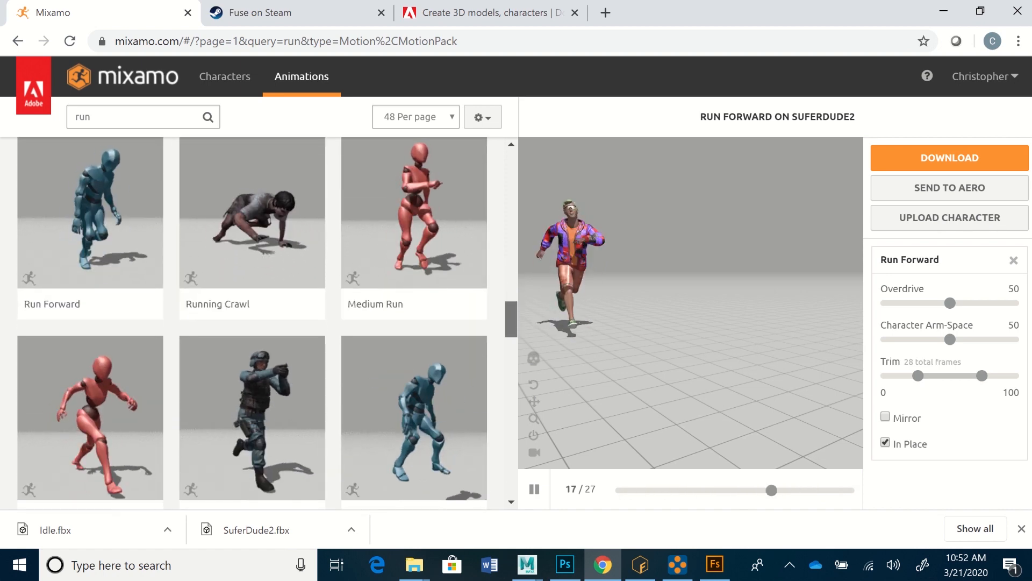
scroll(253, 322, "down", 9)
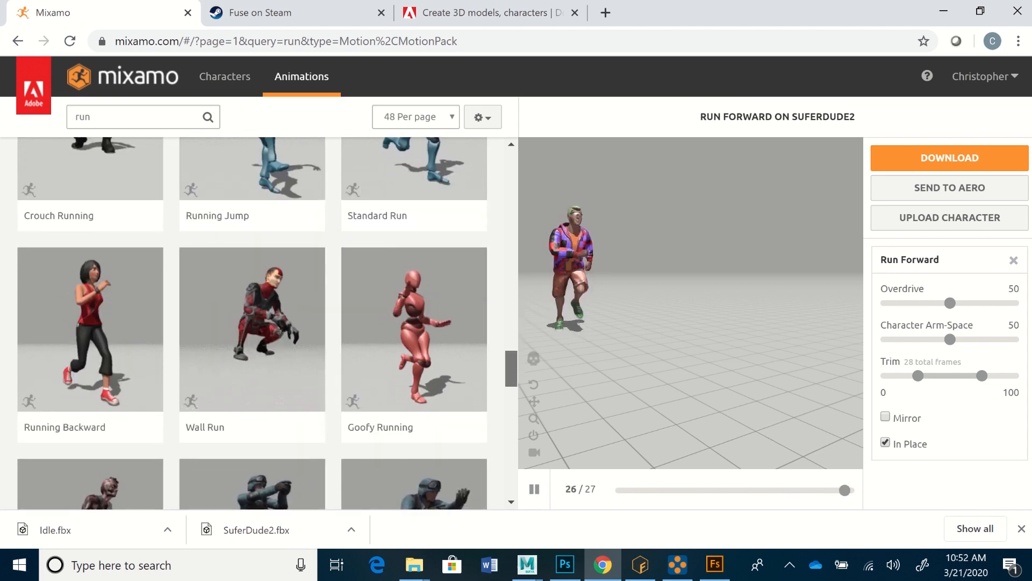
scroll(252, 323, "down", 2)
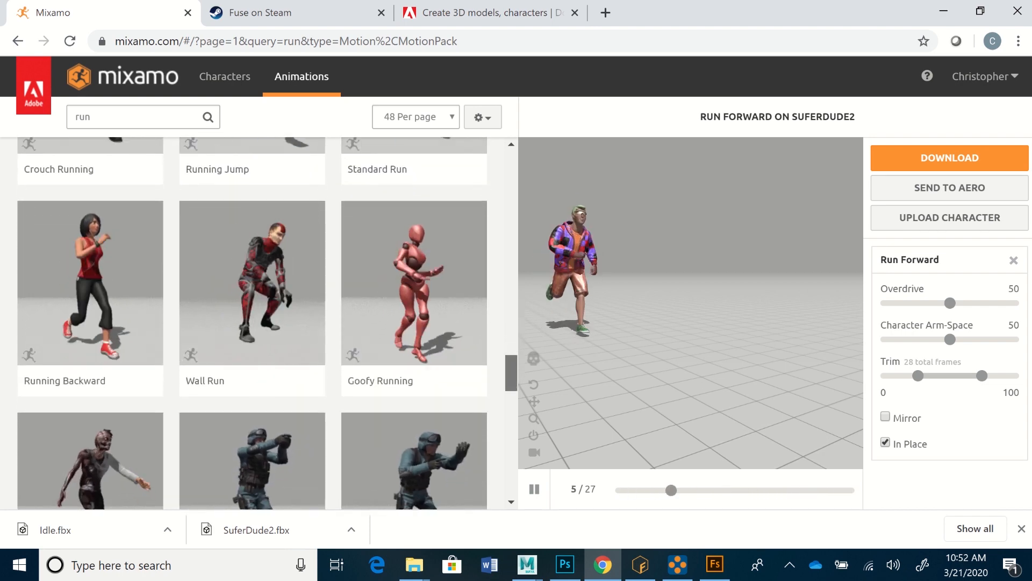
scroll(91, 269, "down", 1)
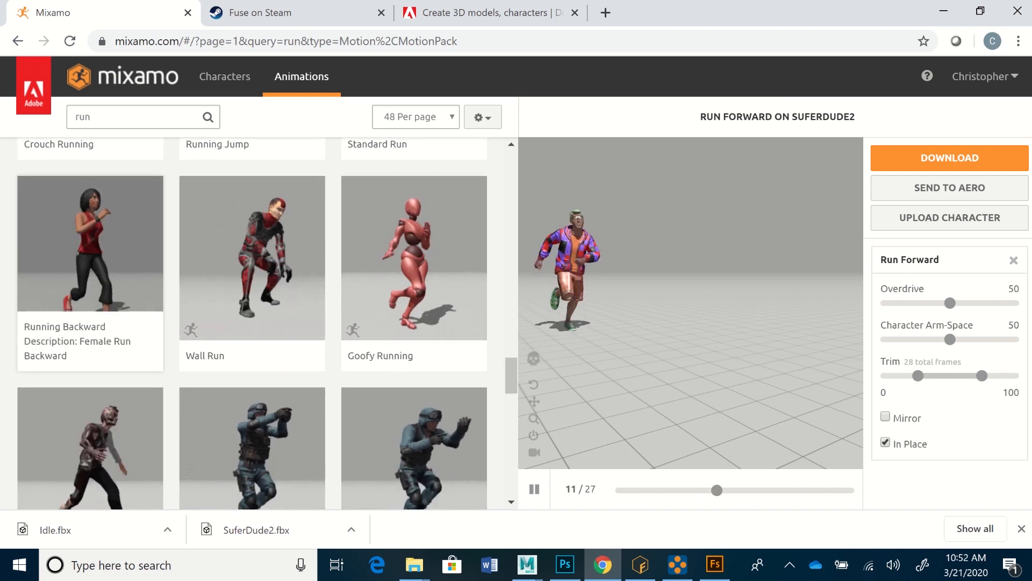
scroll(252, 323, "down", 3)
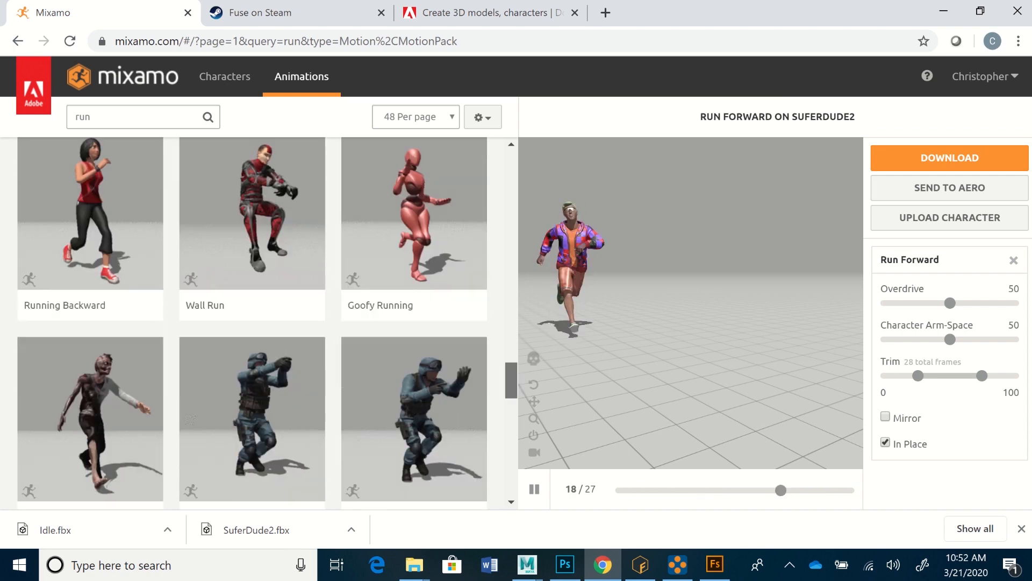
scroll(253, 323, "down", 5)
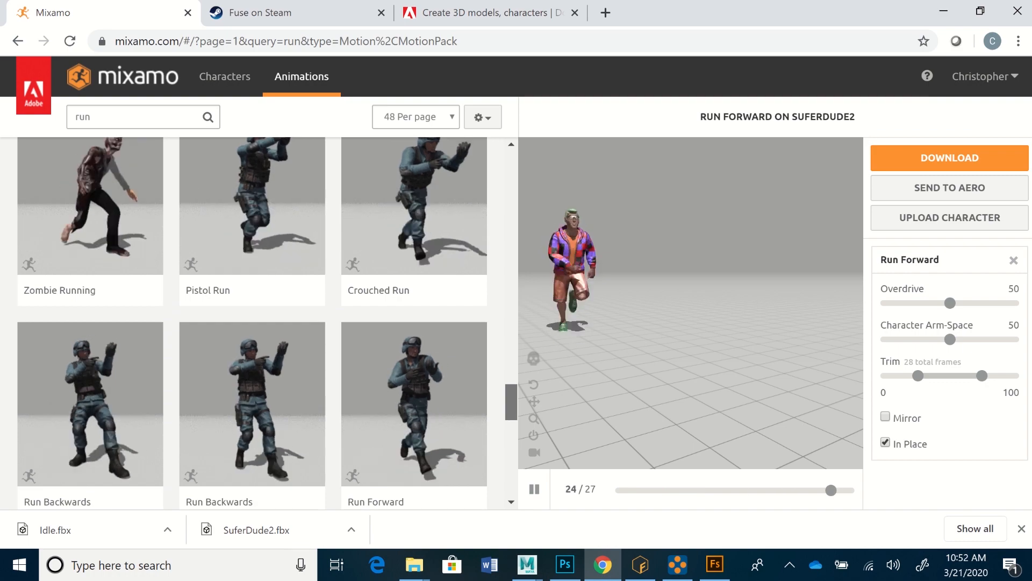
scroll(253, 322, "down", 9)
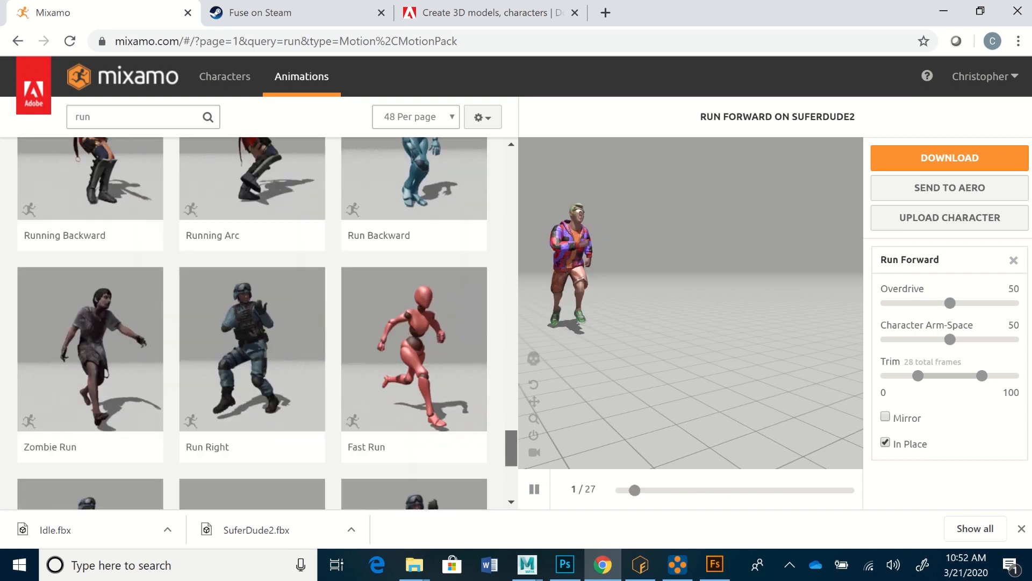
scroll(252, 323, "down", 3)
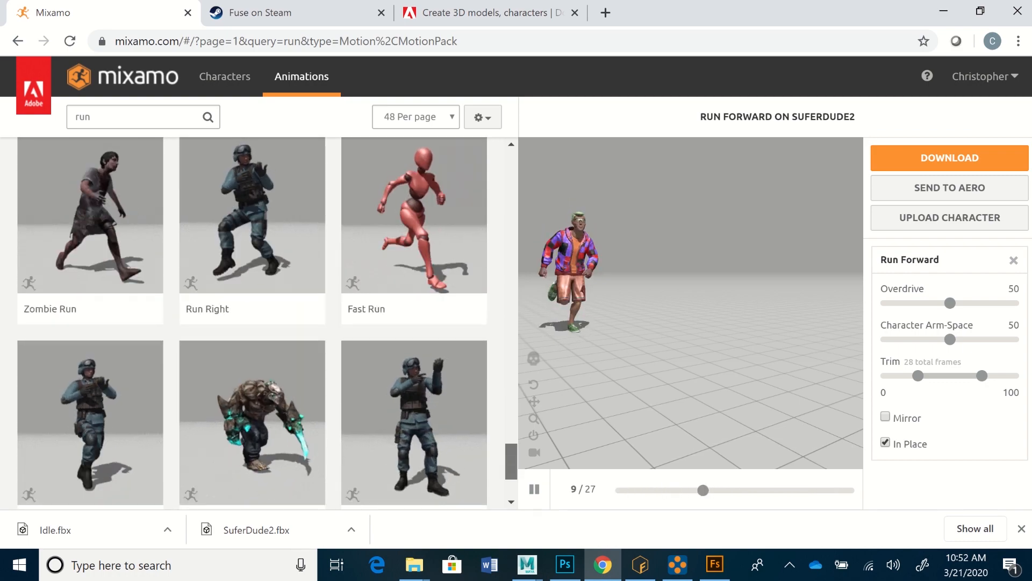
left_click(414, 226)
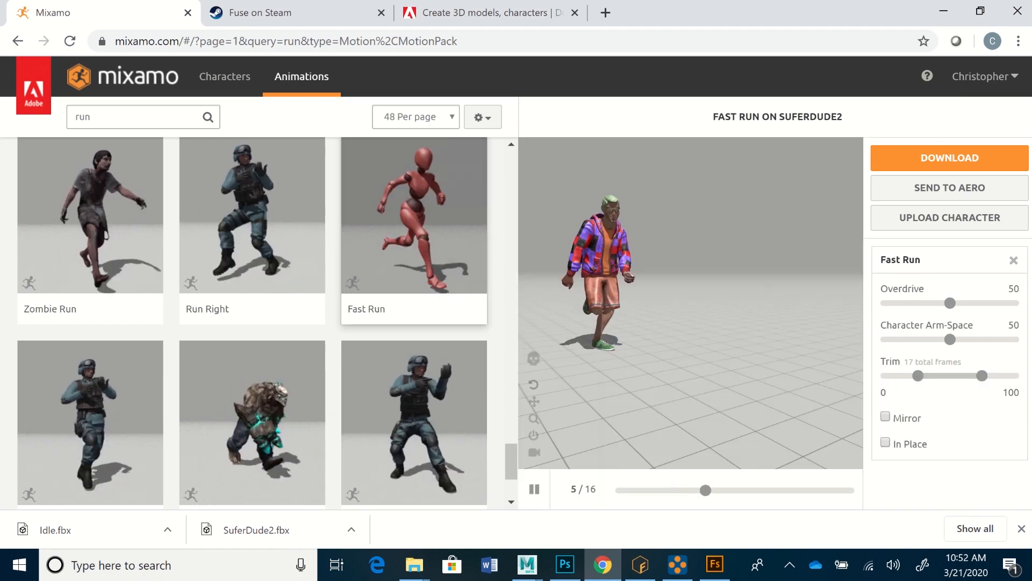
left_click(885, 442)
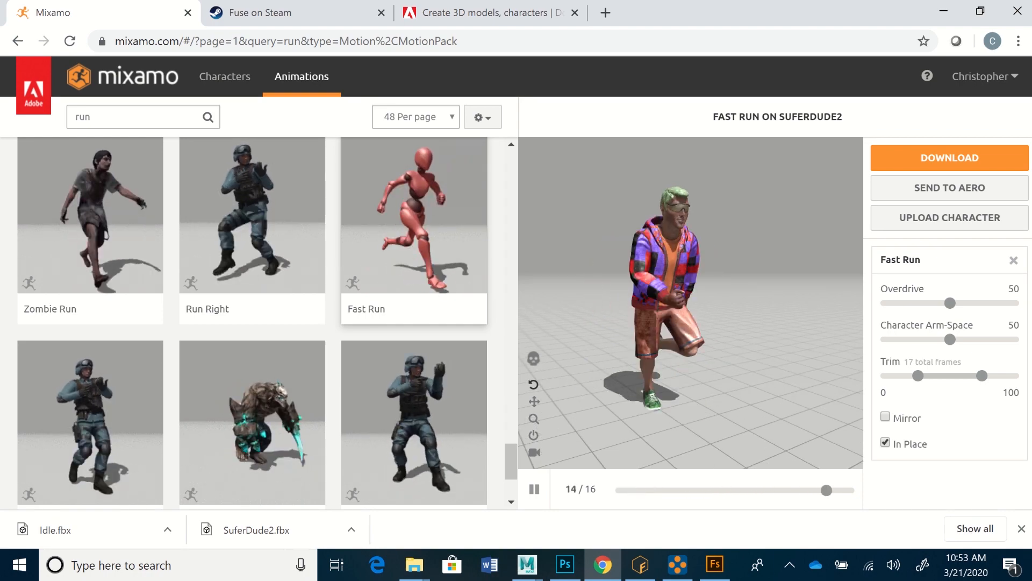
left_click(534, 489)
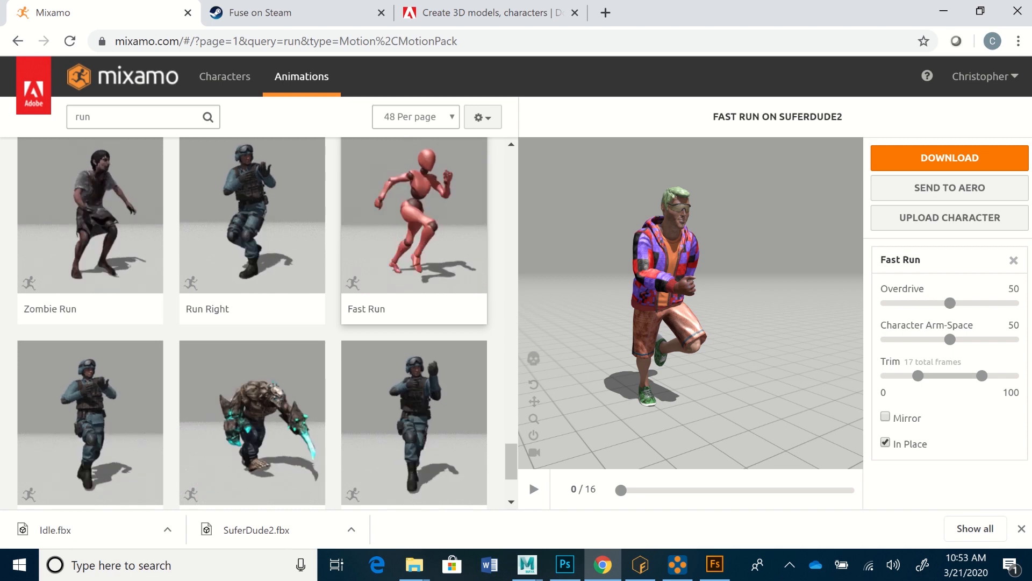
Step: Download the Fast Run animation as FBX without skin, at 24 frames per second and with no keyframe reduction
left_click(950, 158)
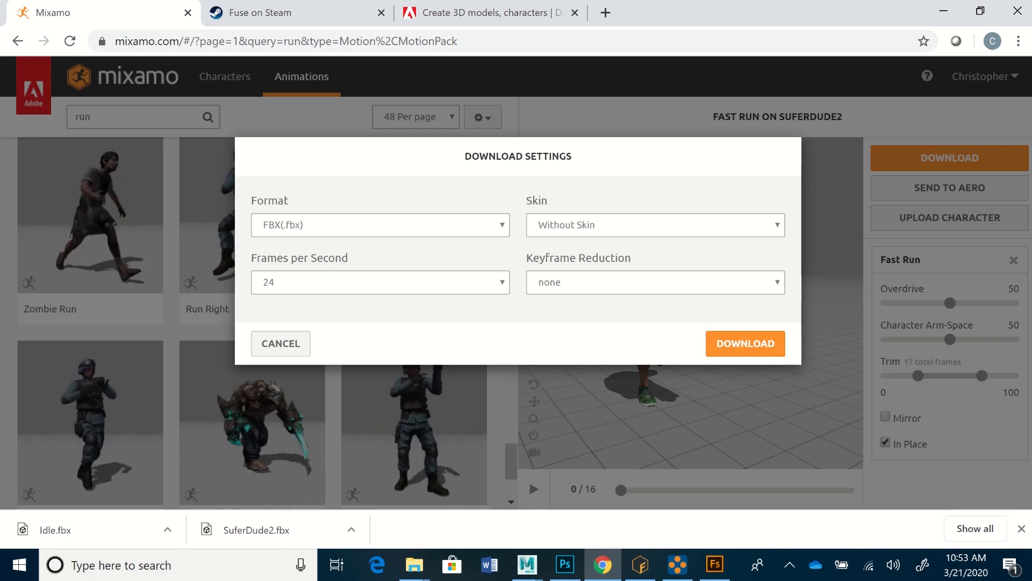
left_click(656, 282)
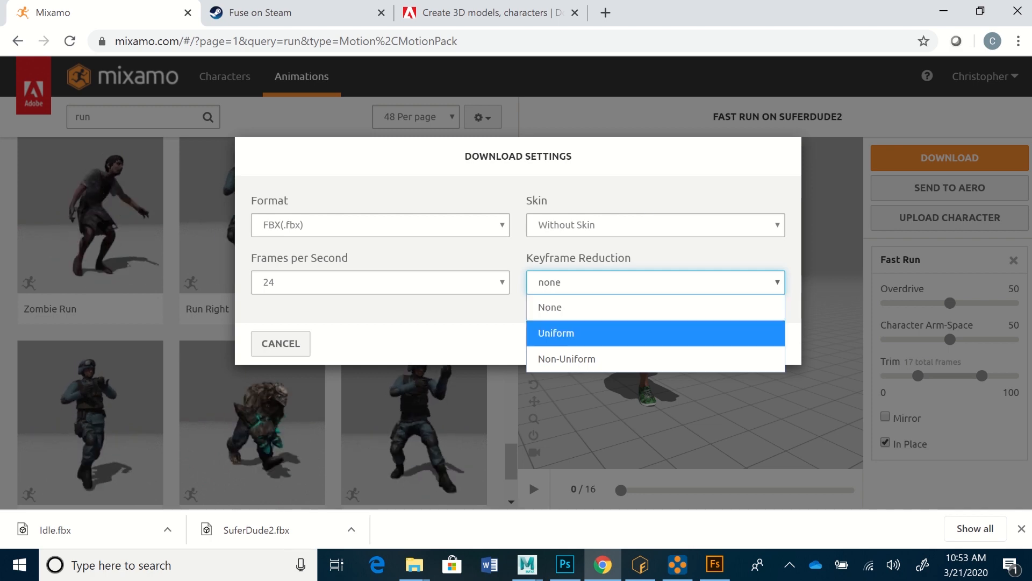
left_click(473, 333)
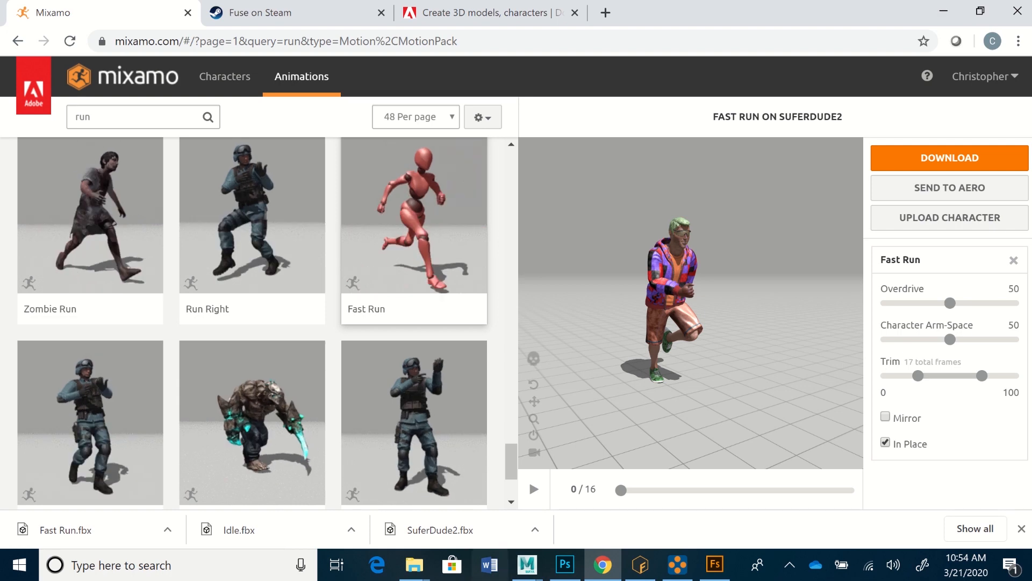
Step: Switch to File Explorer and select the downloaded Fast Run, Idle and SuferDude2 files in the Downloads folder
mouse_move(414, 565)
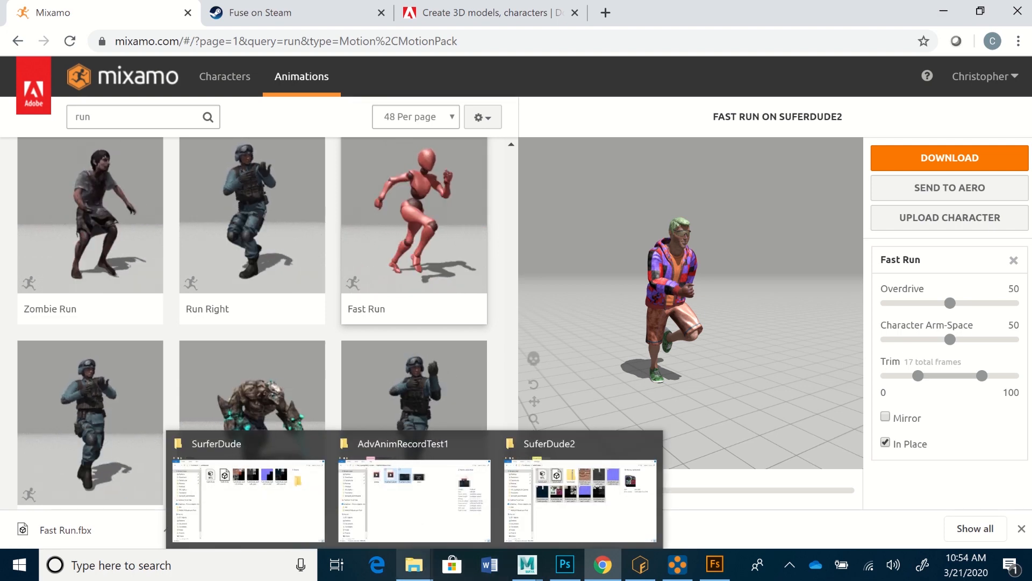
left_click(247, 498)
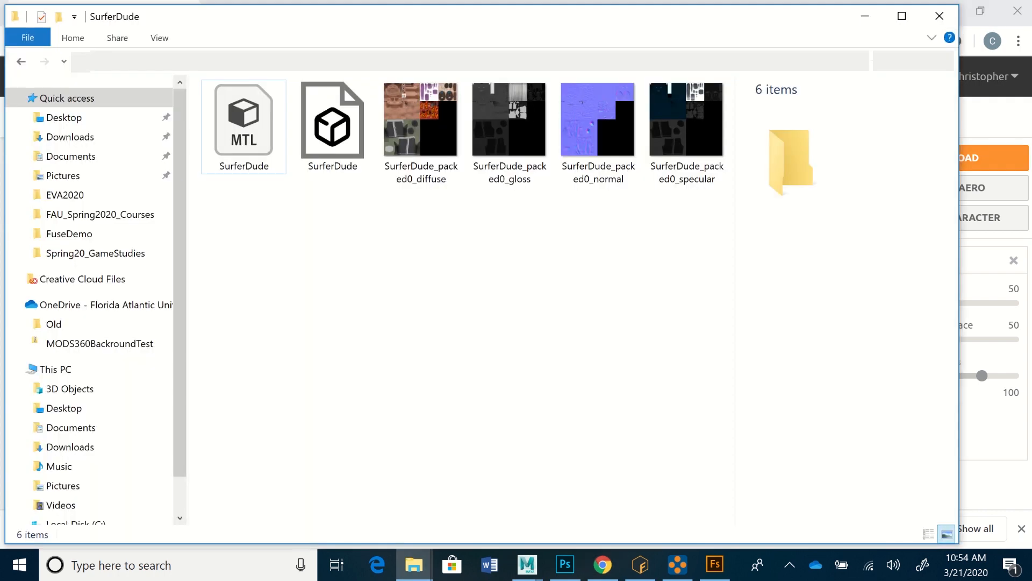
left_click(70, 137)
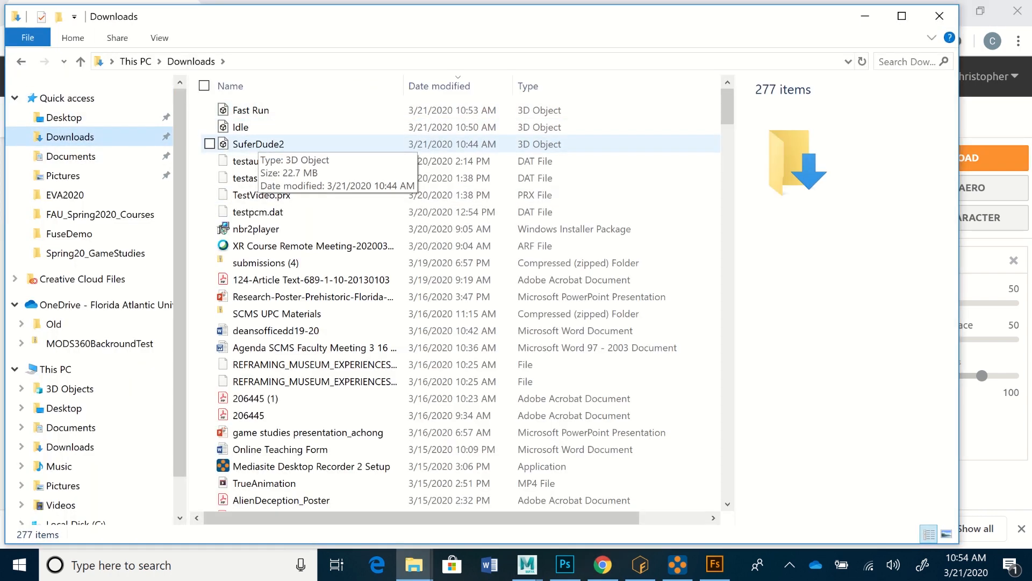
left_click(250, 110)
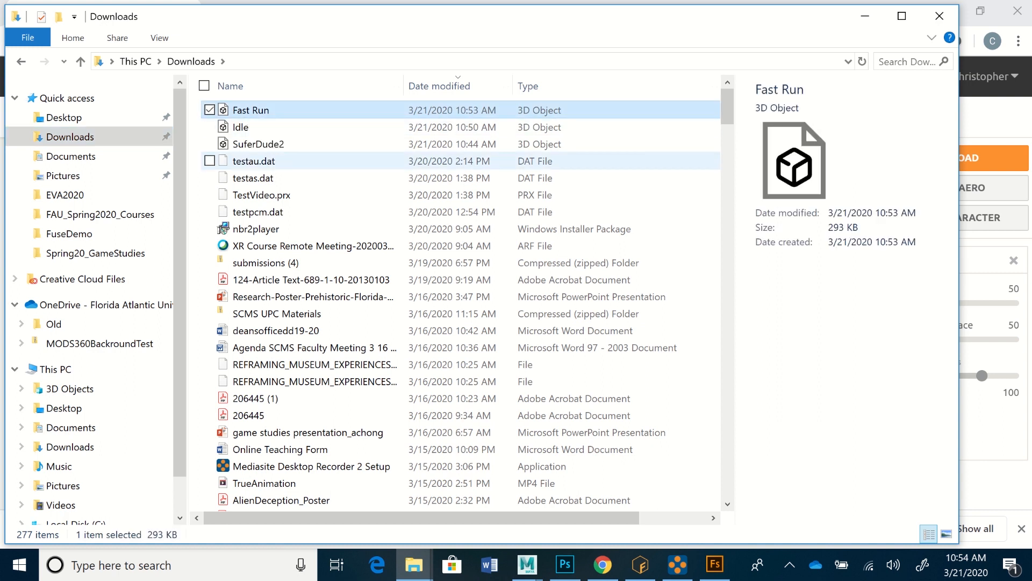
left_click(258, 144, "shift")
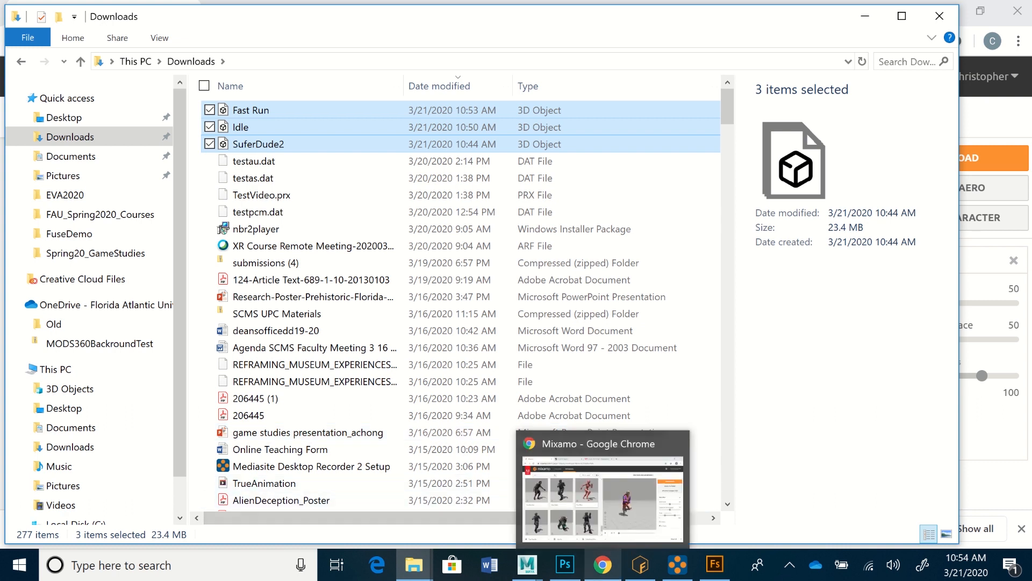
Step: Bring up the open SuferDude2 folder window and place it so the Downloads file list stays accessible
mouse_move(527, 564)
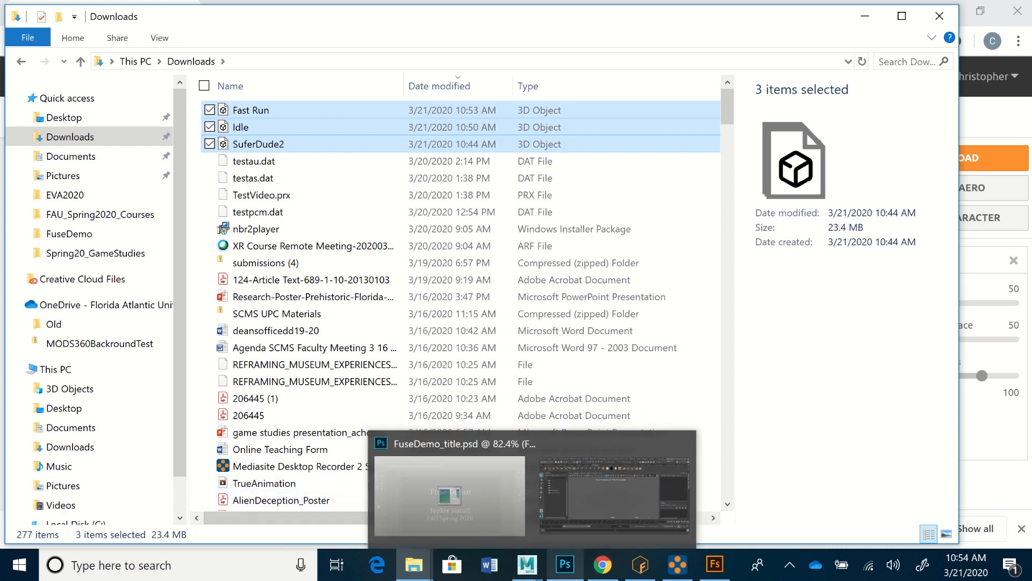
mouse_move(602, 565)
mouse_move(414, 564)
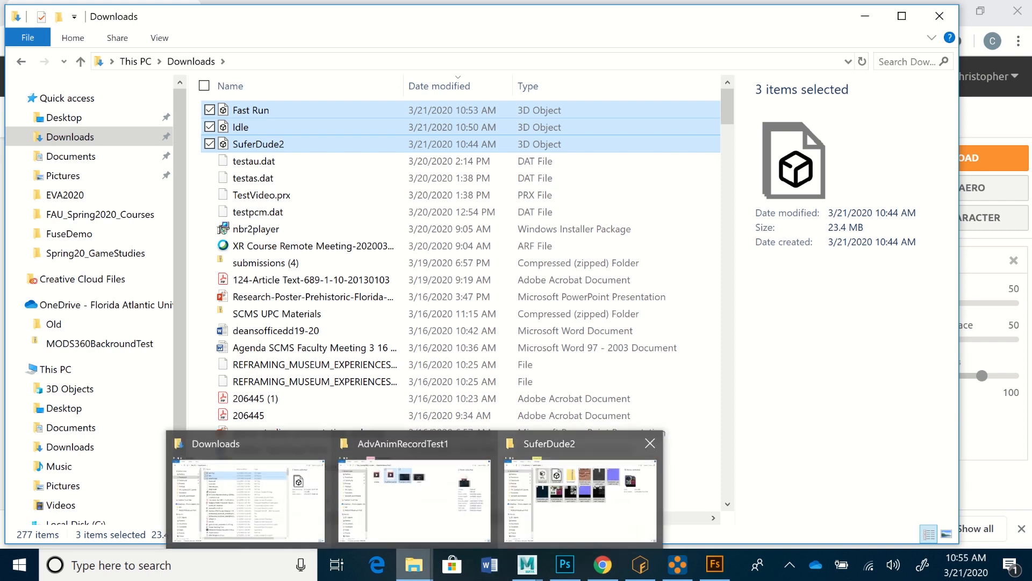
left_click(581, 489)
left_click_drag(376, 16, 665, 73)
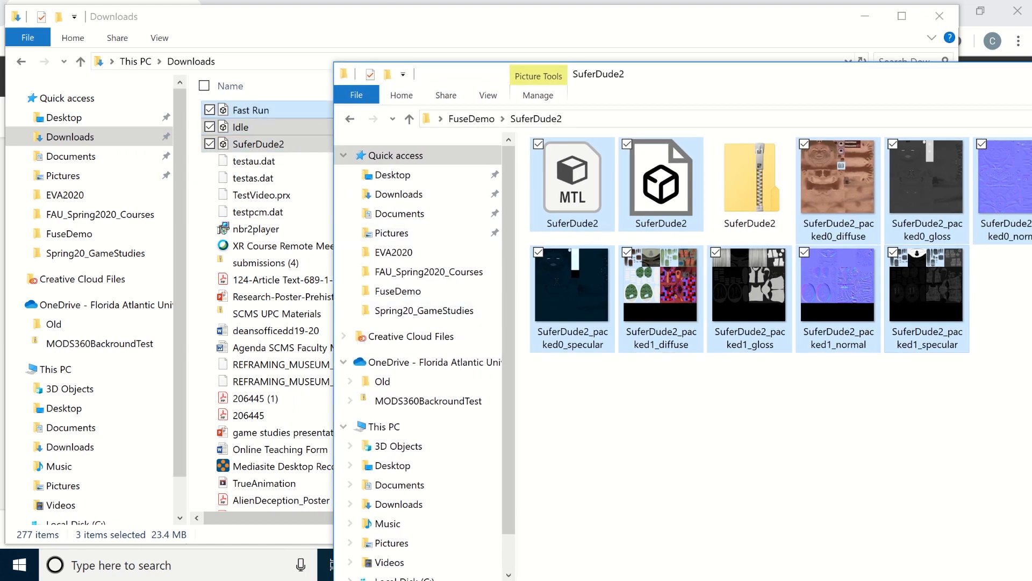
Step: Copy the Fast Run, Idle and SuferDude2 3D files from Downloads into the FuseDemo > SuferDude2 folder
left_click(263, 110)
left_click(253, 111)
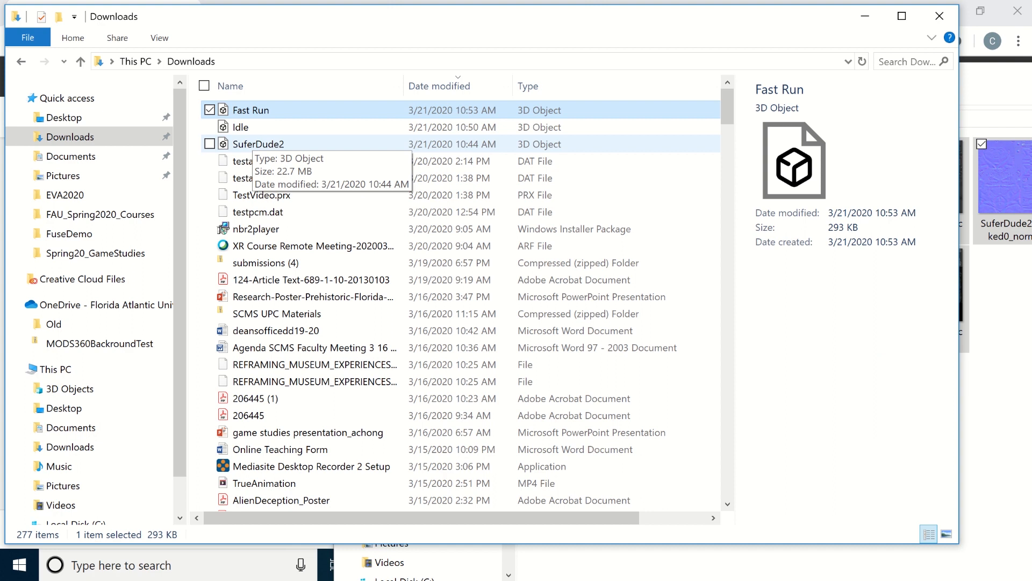
left_click(255, 144, "shift")
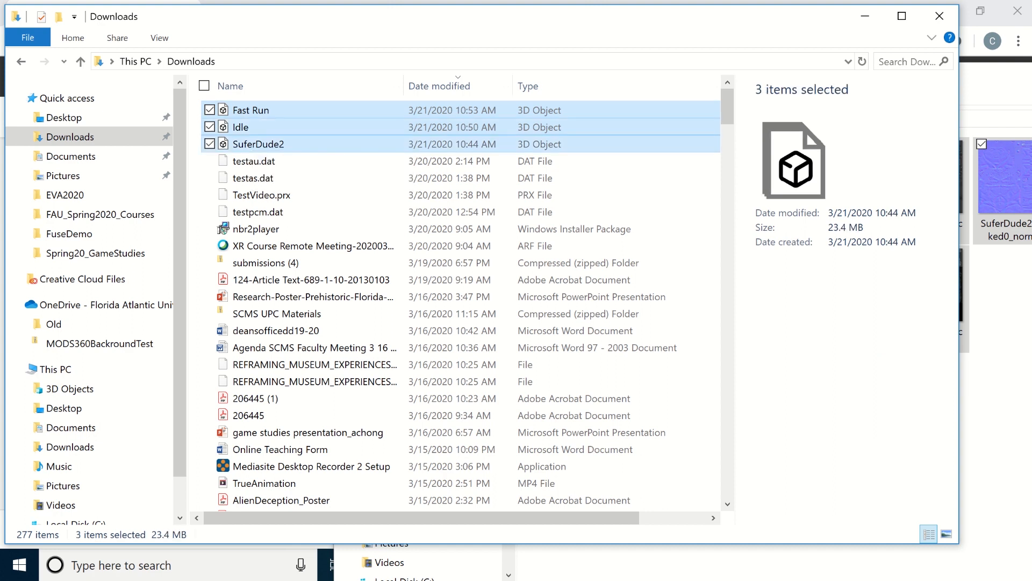
right_click(257, 144)
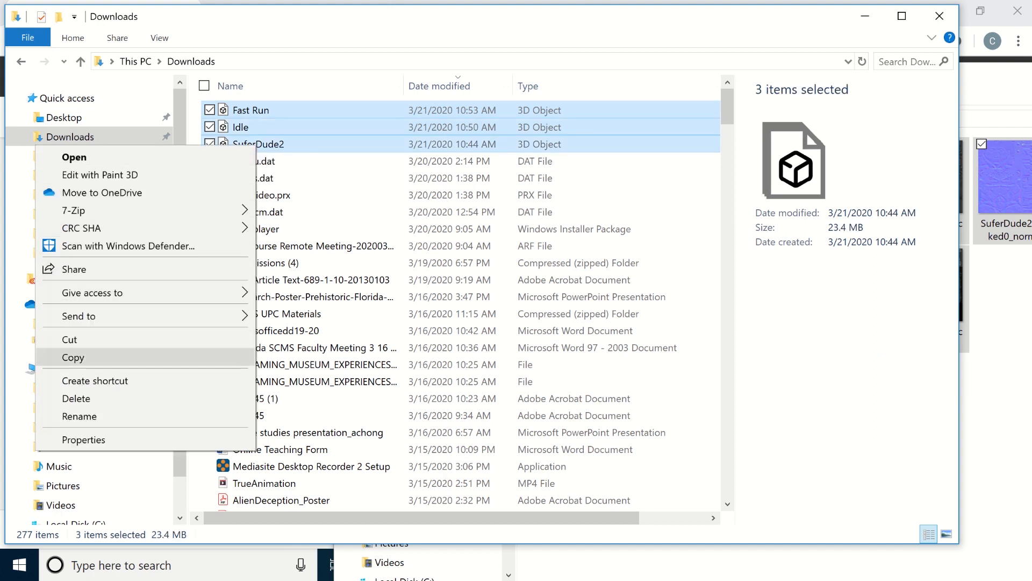
left_click(73, 357)
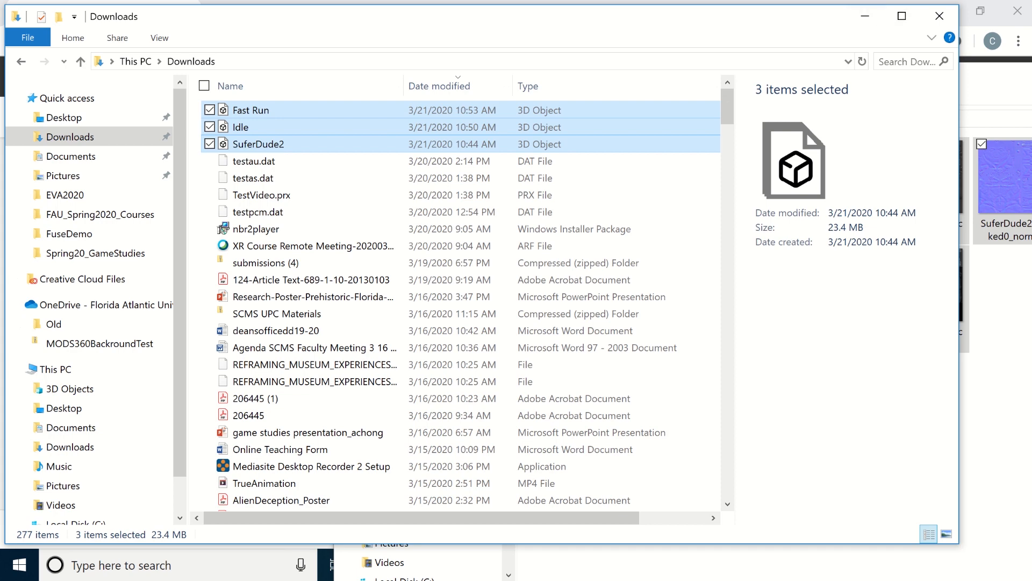
left_click(995, 419)
right_click(716, 414)
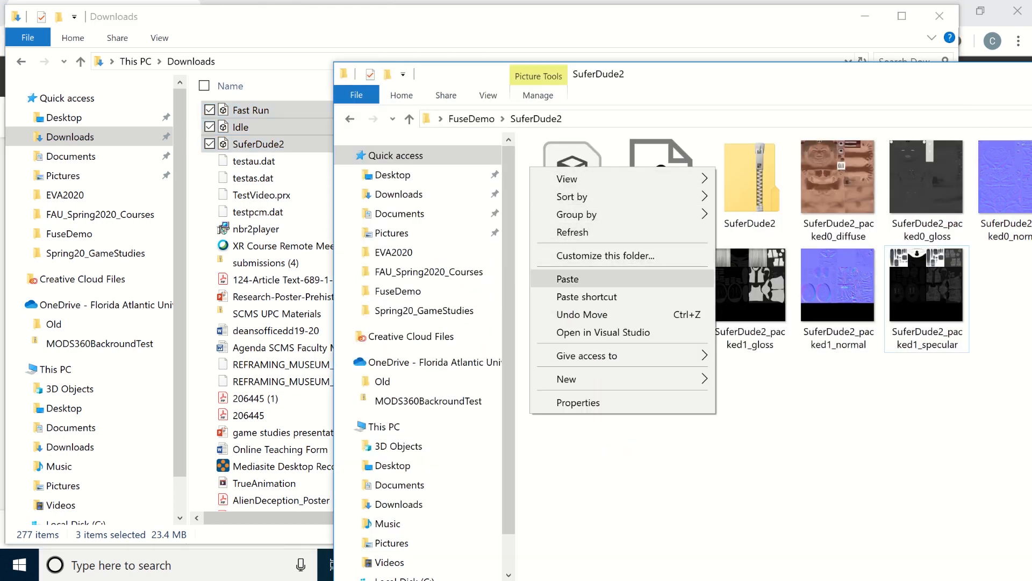
left_click(568, 279)
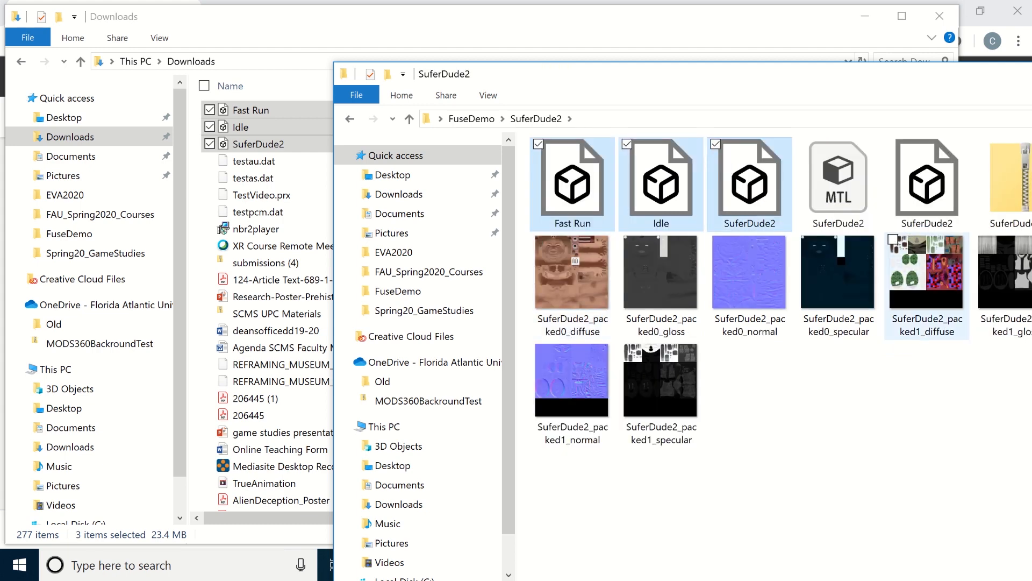
Step: Move the SuferDude2 folder window fully into view and display its files as a detailed list
left_click_drag(806, 74, 490, 14)
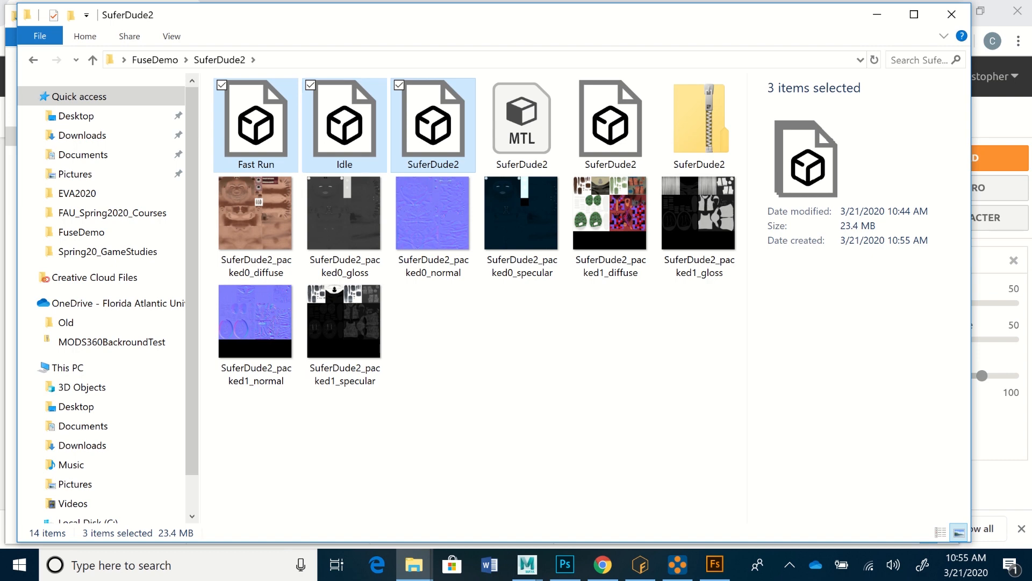
left_click(444, 128)
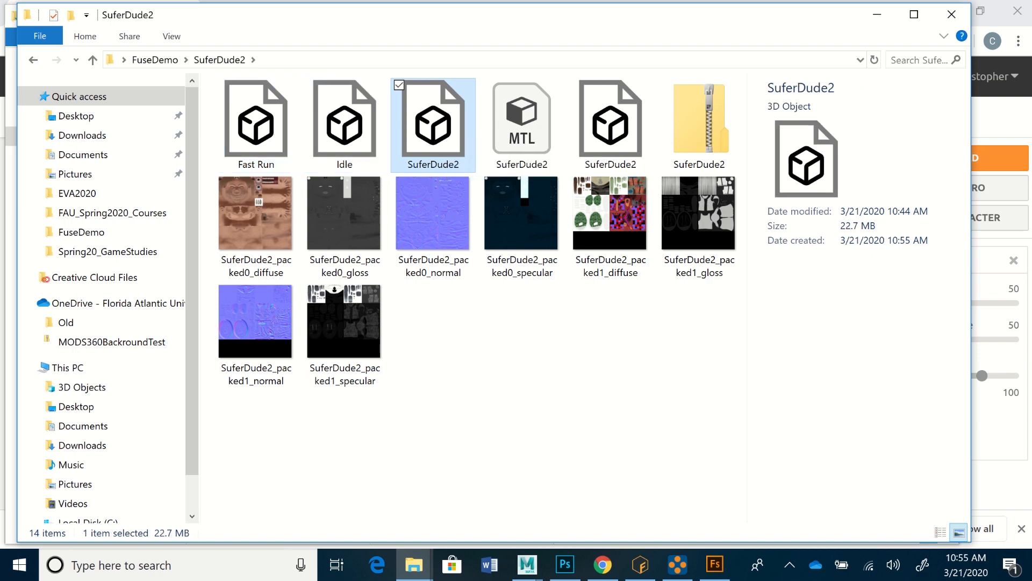
right_click(449, 351)
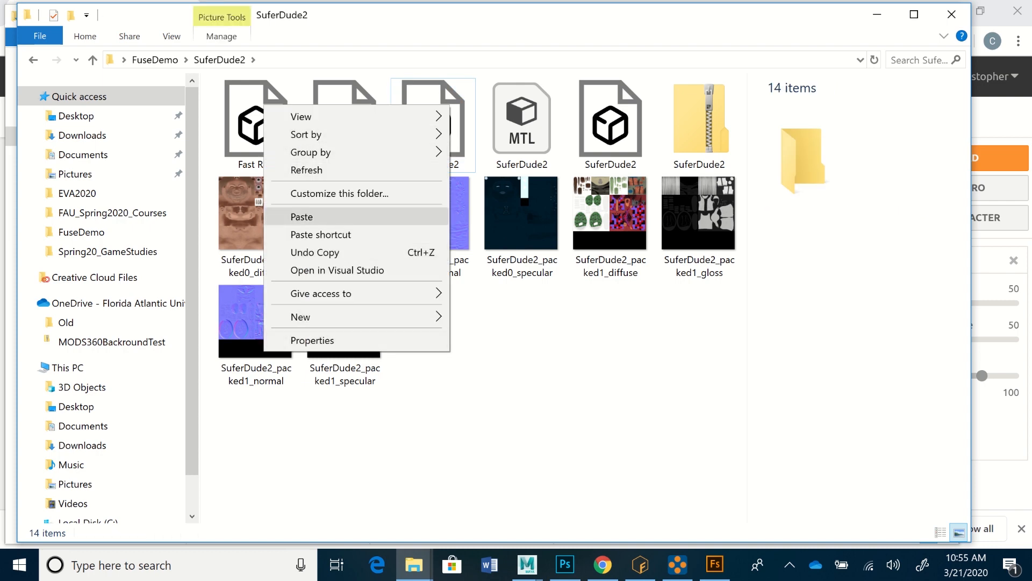
mouse_move(322, 316)
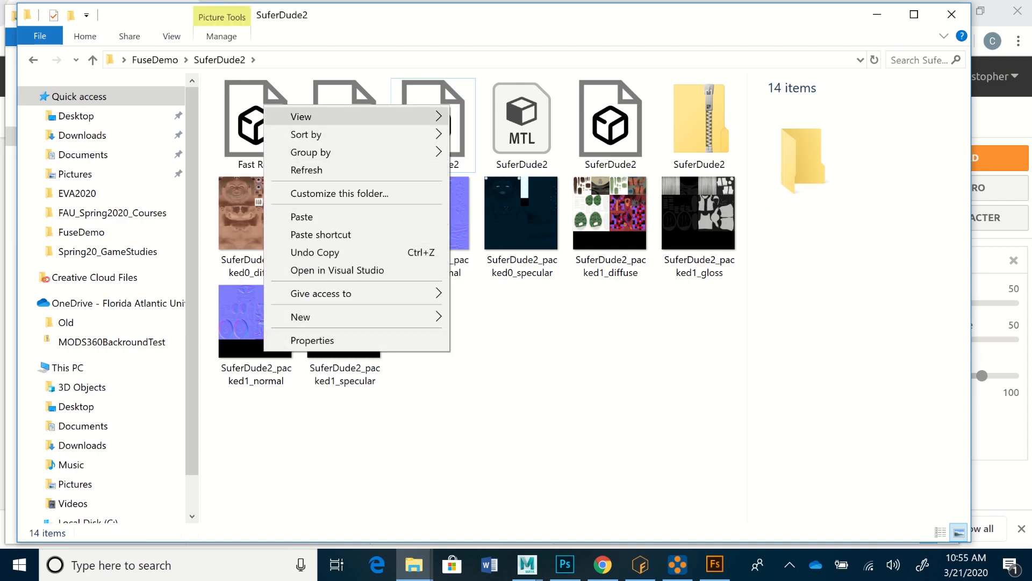
mouse_move(323, 116)
left_click(489, 205)
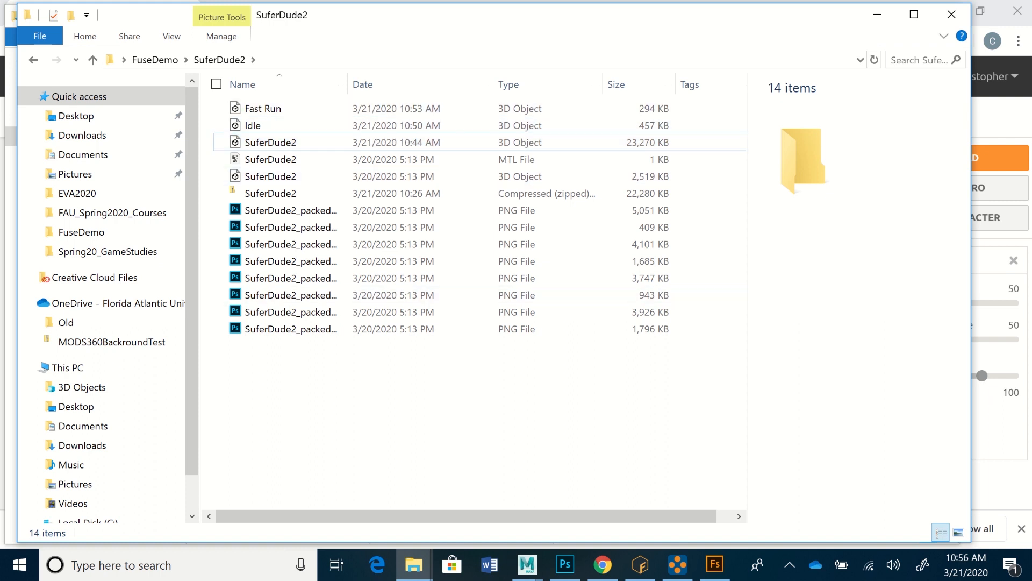
Step: Create a new subfolder named SurferDude2_Anims inside the FuseDemo > SuferDude2 folder
right_click(294, 374)
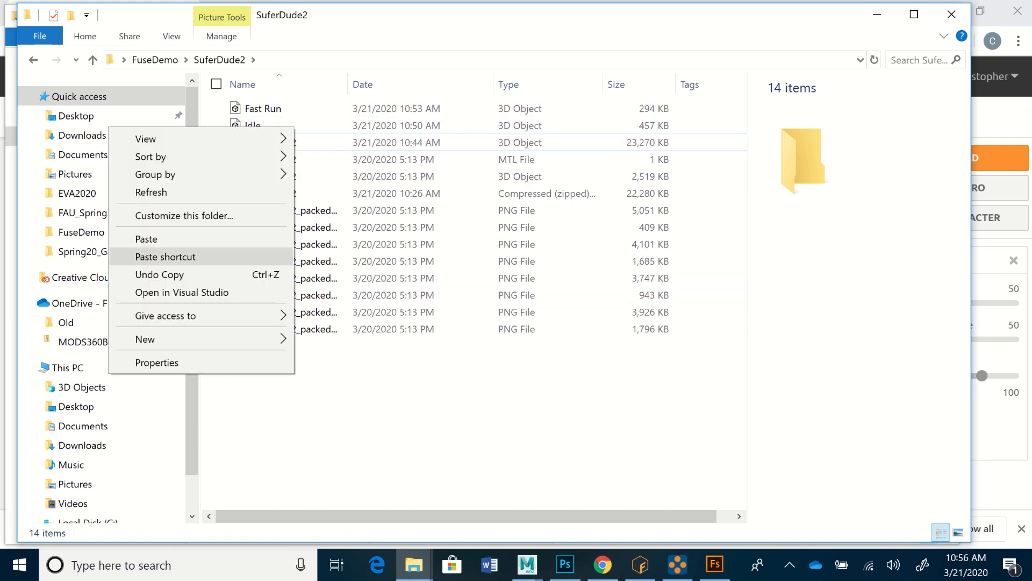
mouse_move(161, 339)
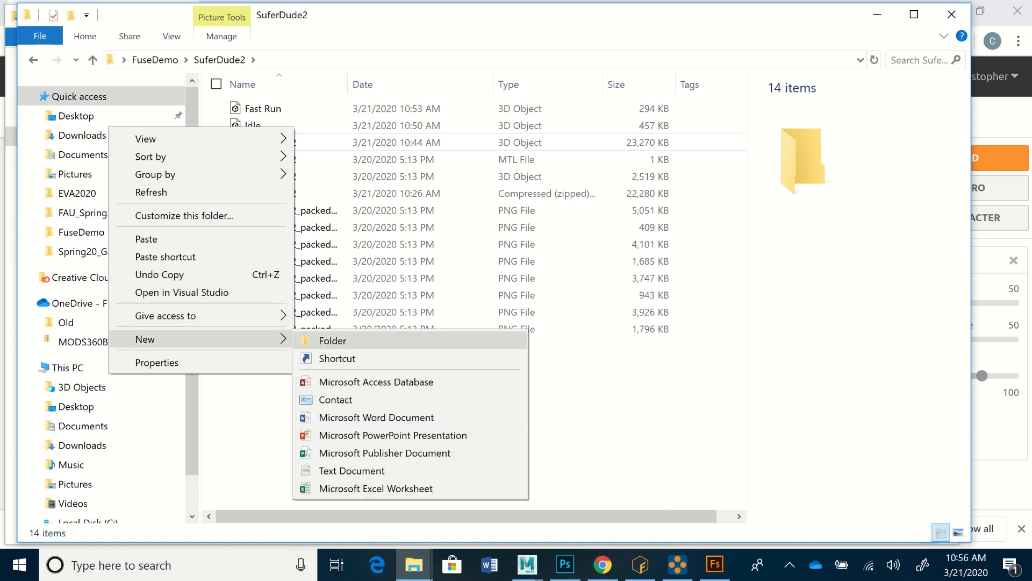
left_click(332, 341)
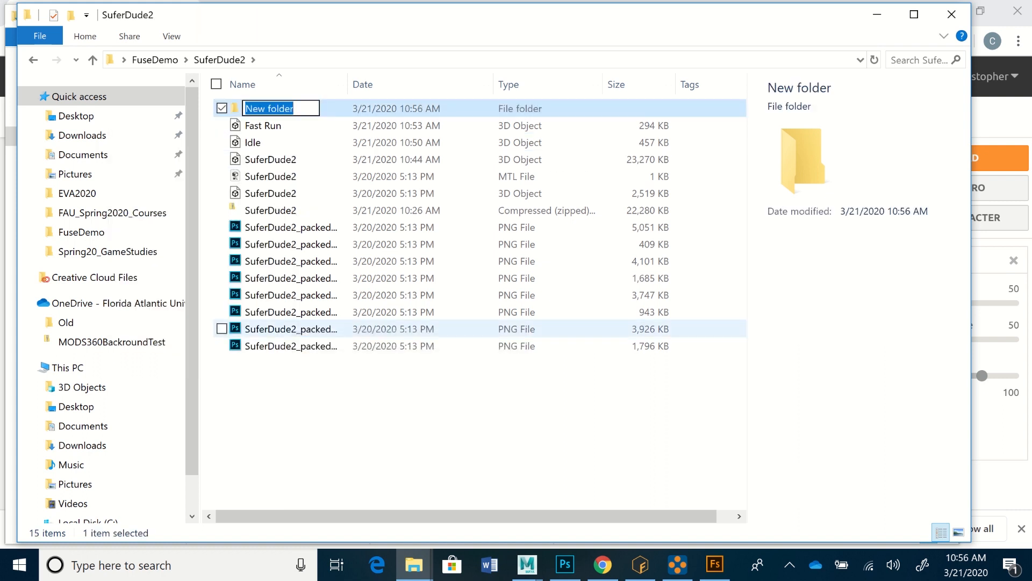
type("Surfer")
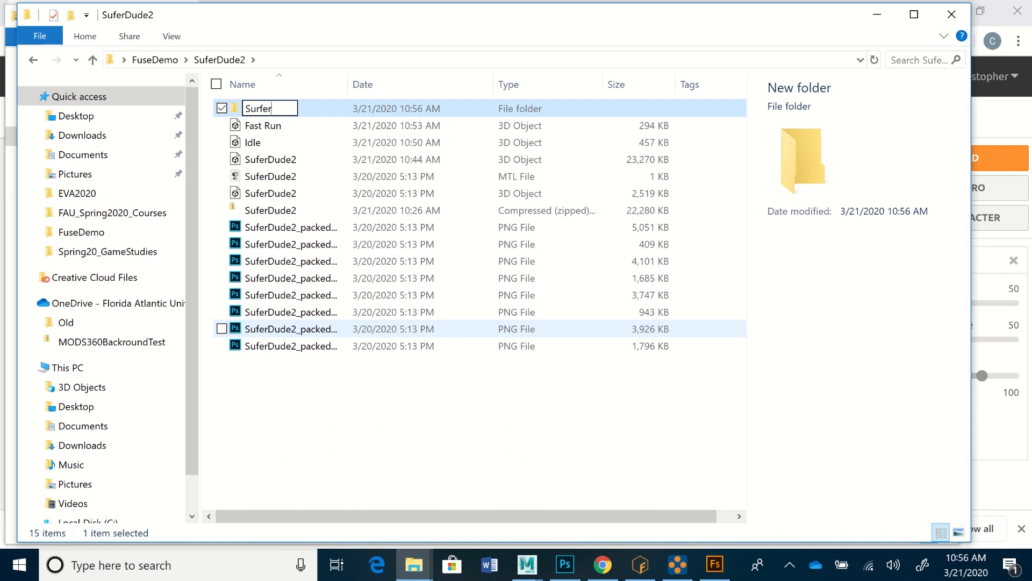
type("Dude2_")
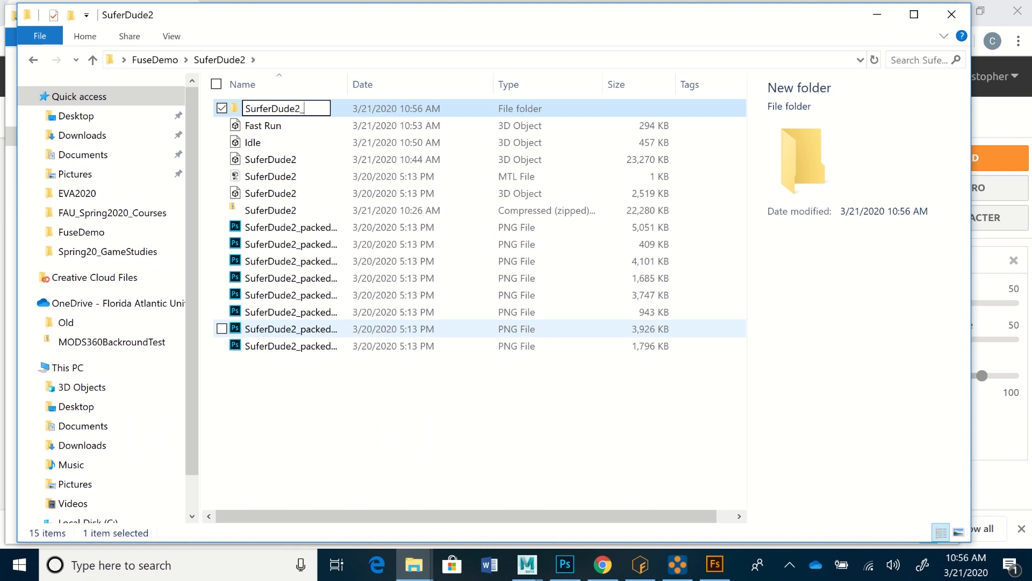
type("Anims")
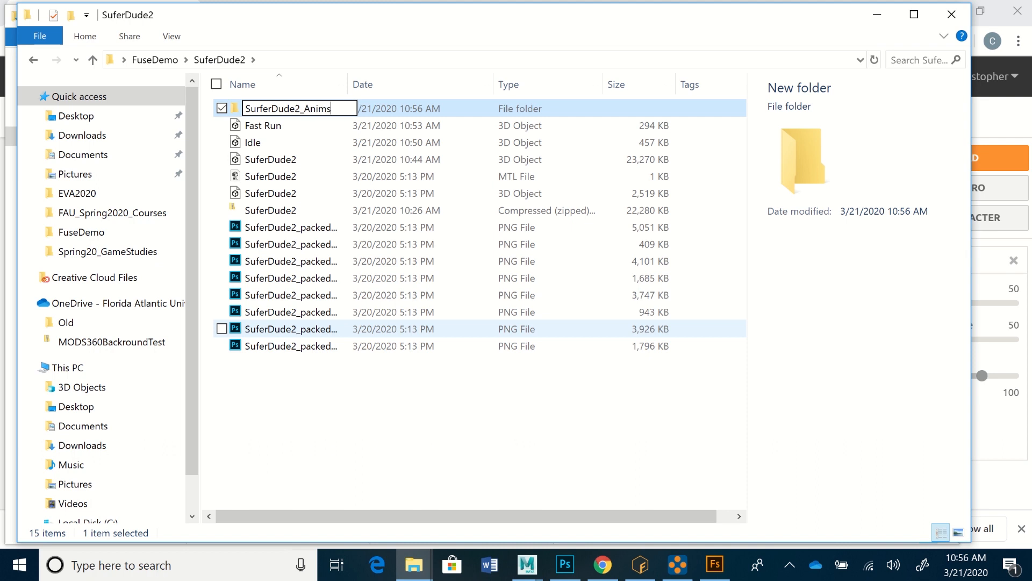
key("Return")
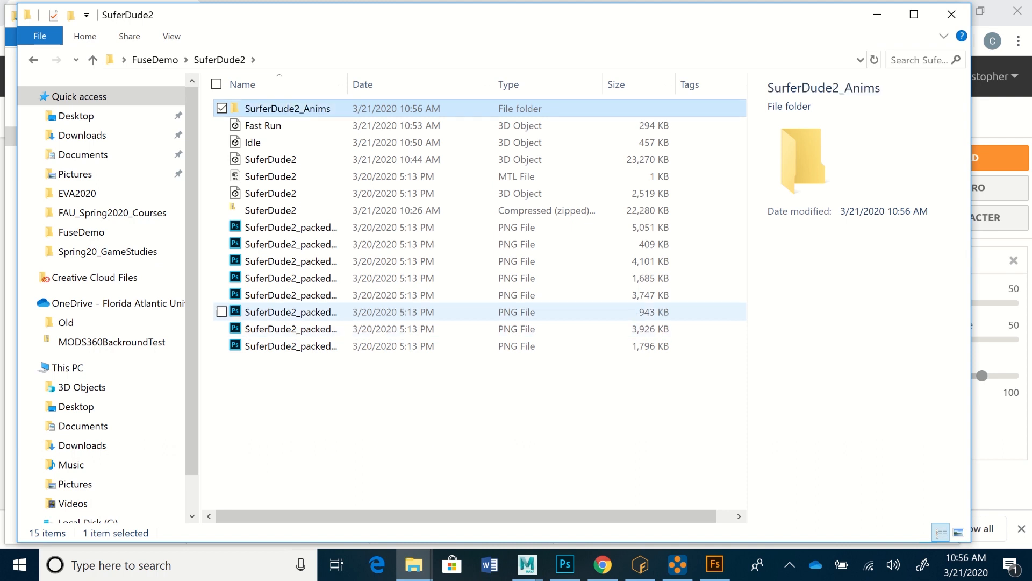
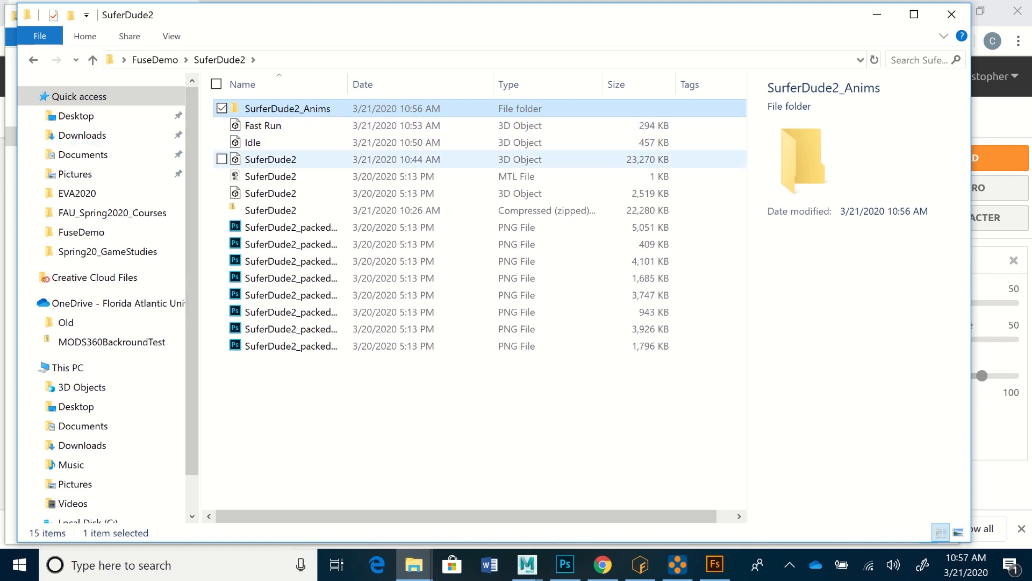
Step: Move the Fast Run, Idle and SuferDude2 FBX 3D objects into the SurferDude2_Anims subfolder and open that subfolder
left_click(270, 160)
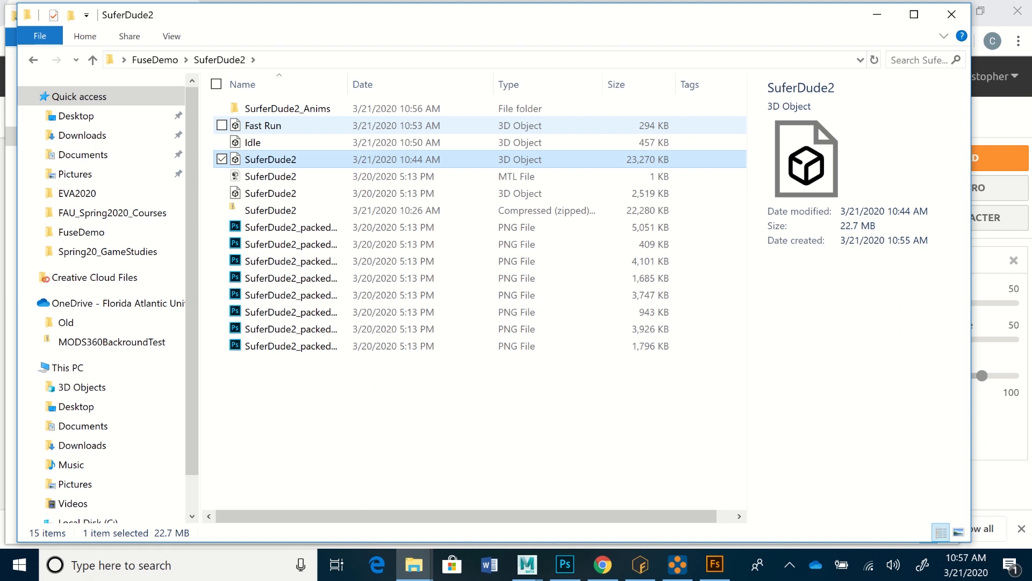
left_click(261, 125, "shift")
left_click_drag(261, 126, 266, 110)
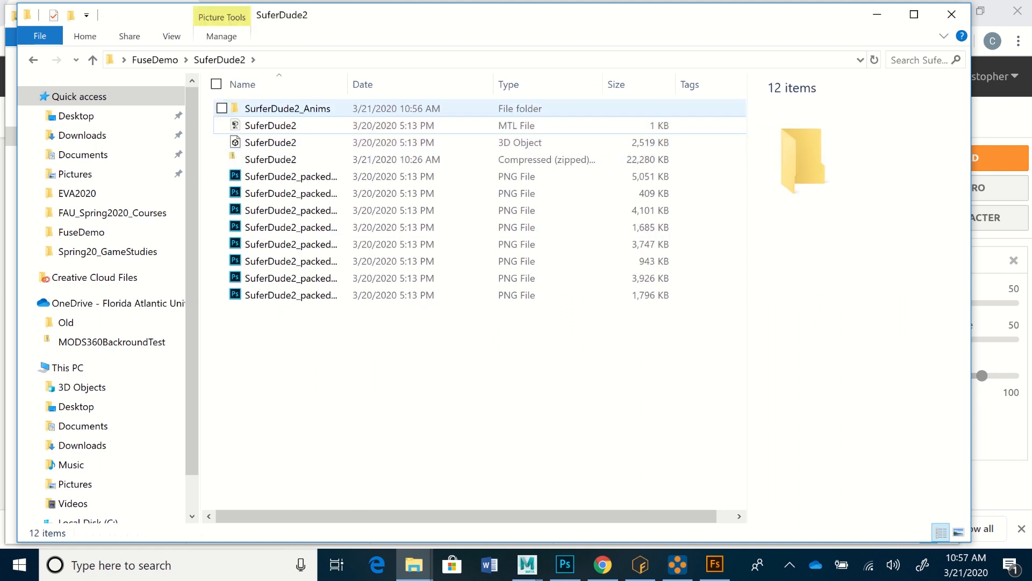
double_click(287, 108)
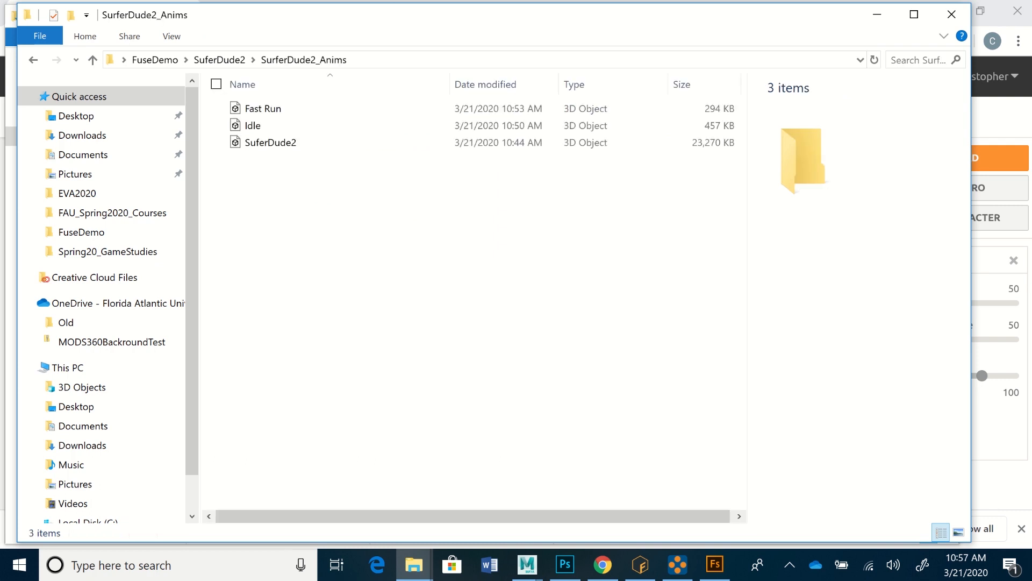
Step: Switch to Autodesk Maya 2019 and start a new project in the Project Window
mouse_move(603, 565)
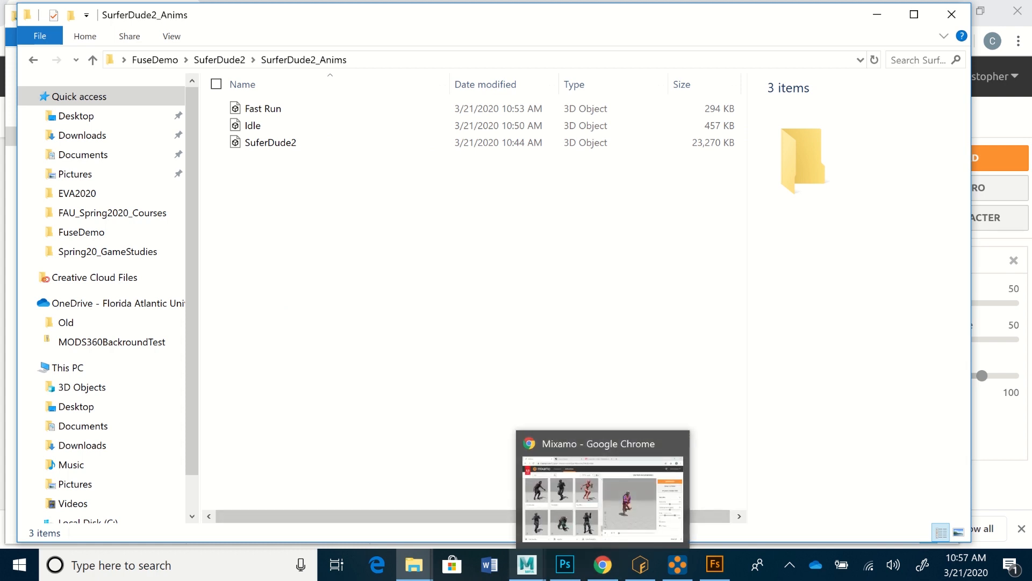
mouse_move(527, 565)
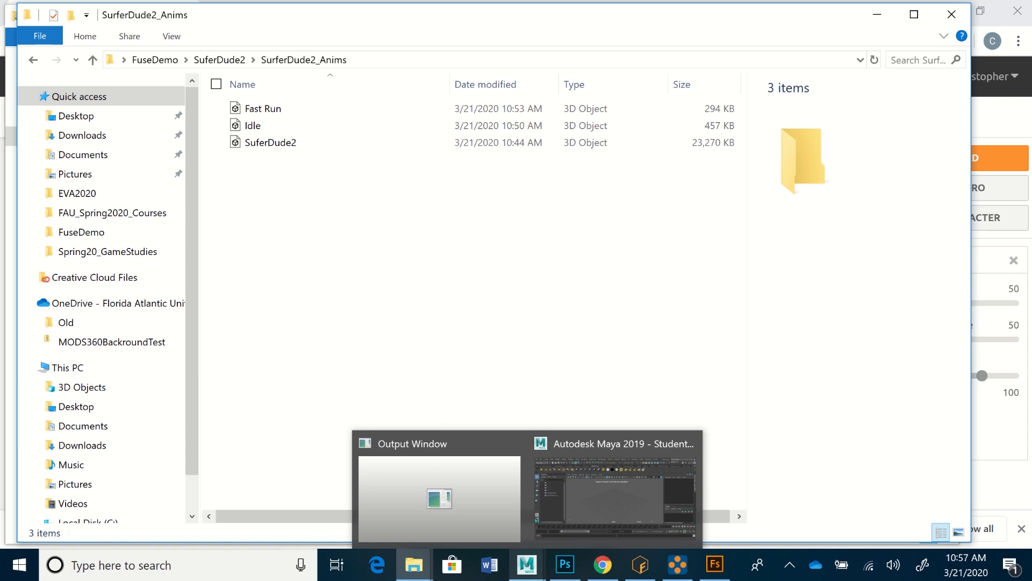
left_click(614, 494)
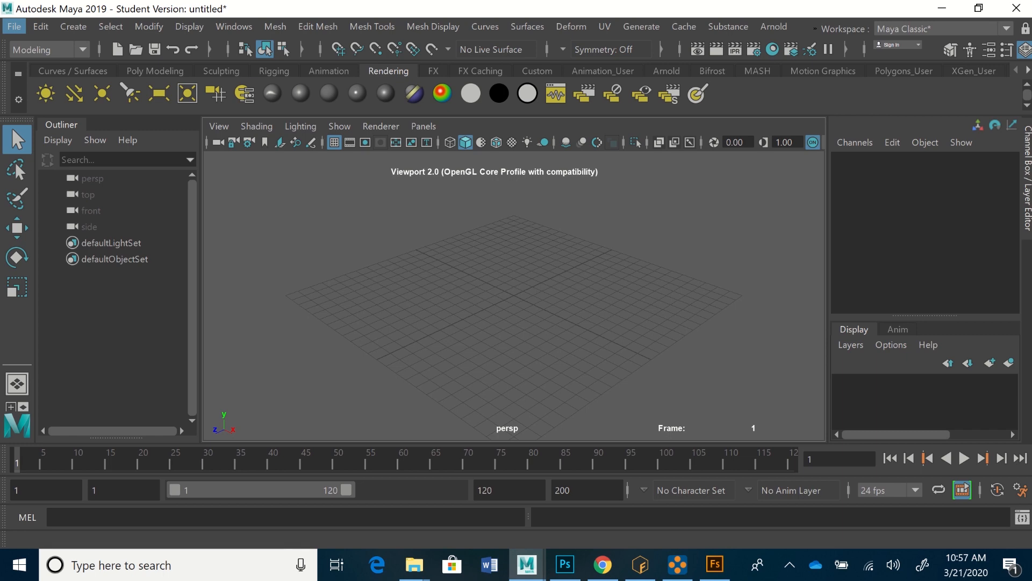
left_click(14, 26)
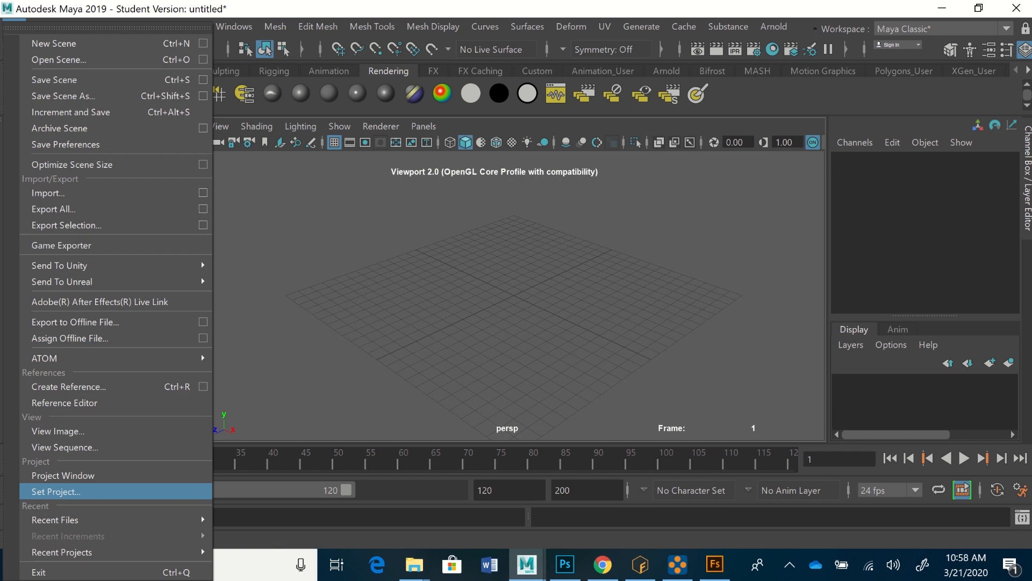
left_click(63, 475)
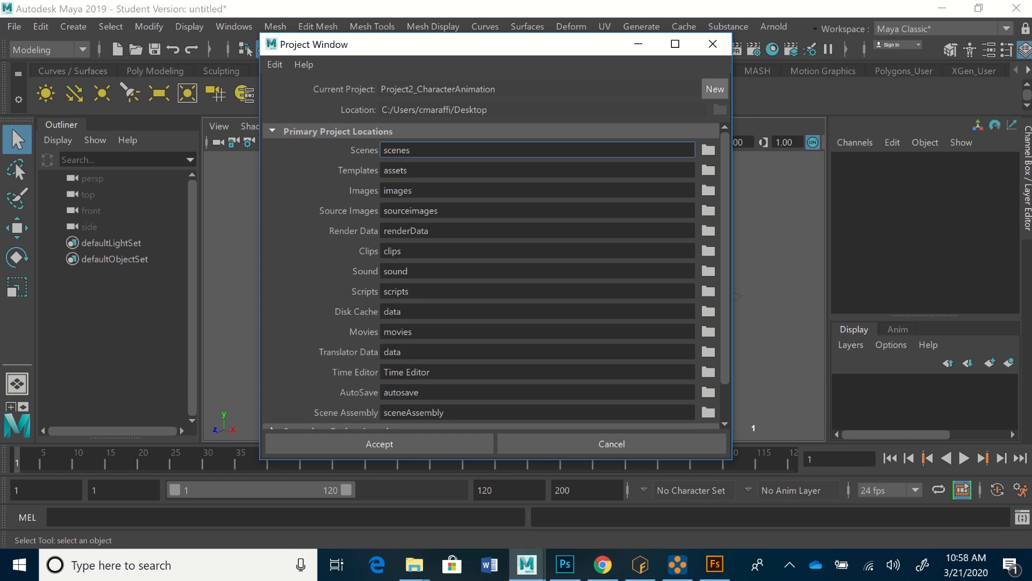
left_click(715, 88)
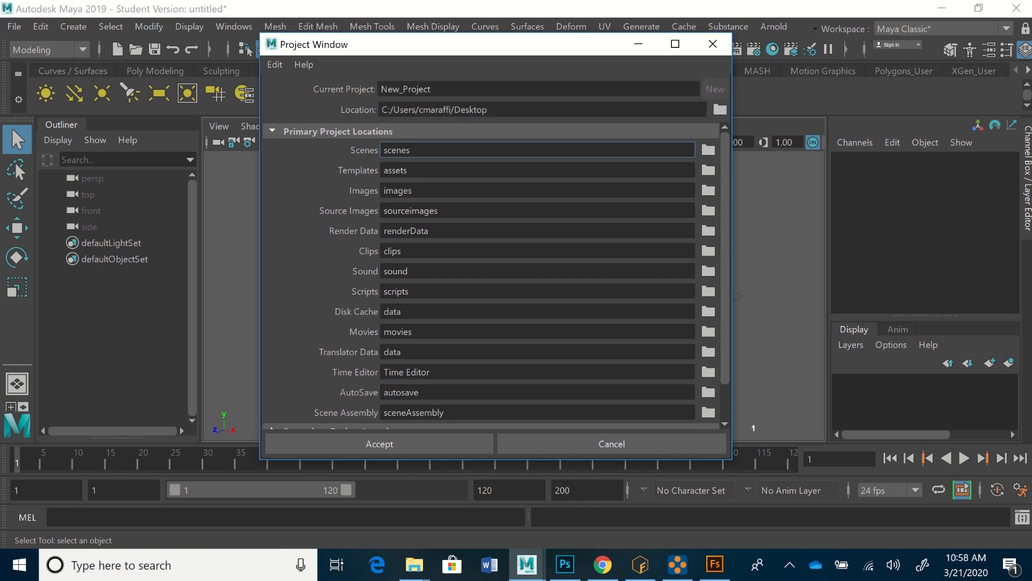
Step: Name the new Maya project SurferDudeAnimation
left_click_drag(442, 89, 380, 90)
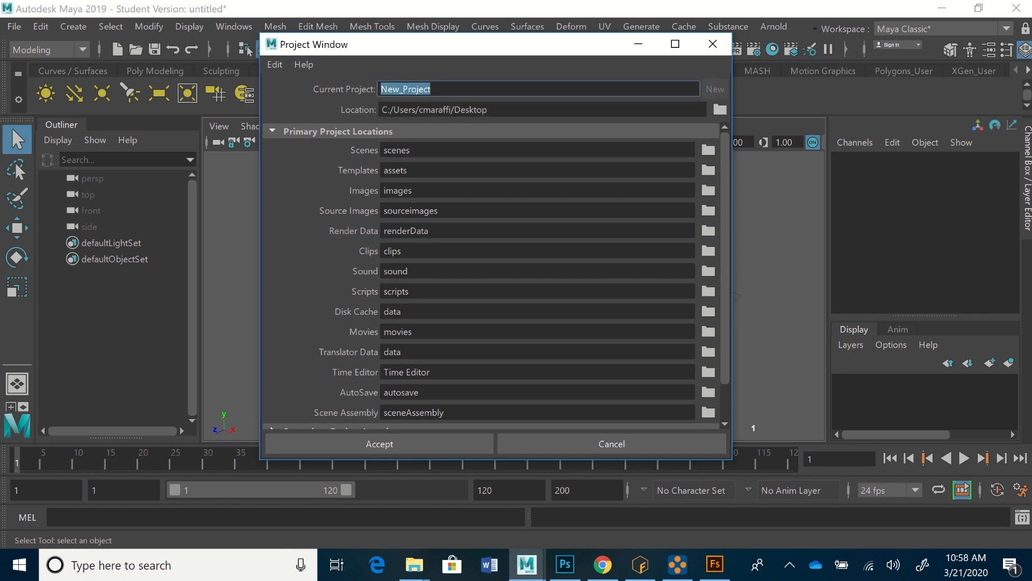
type("P")
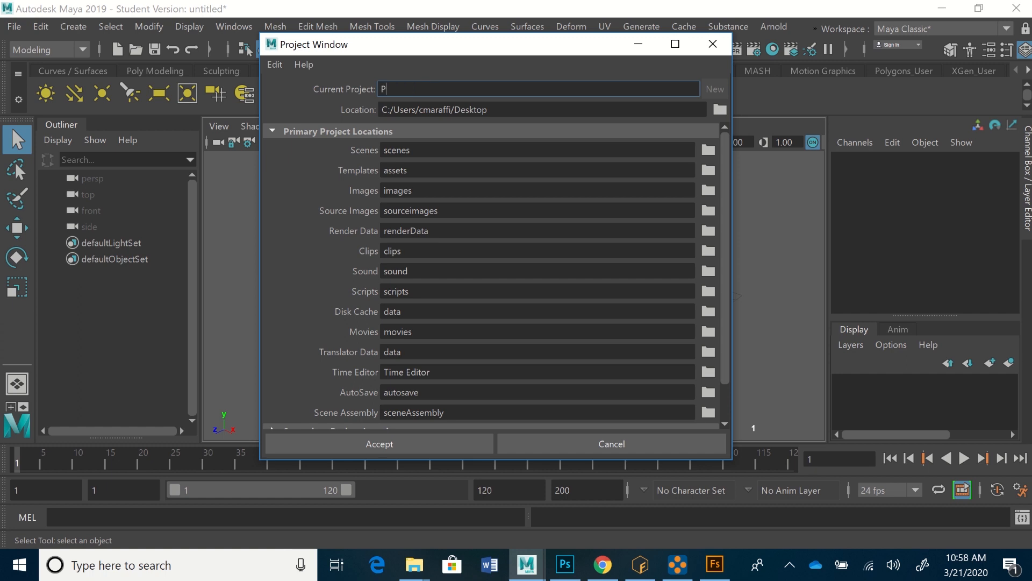
key("BackSpace")
type("SurferDudeAnimation")
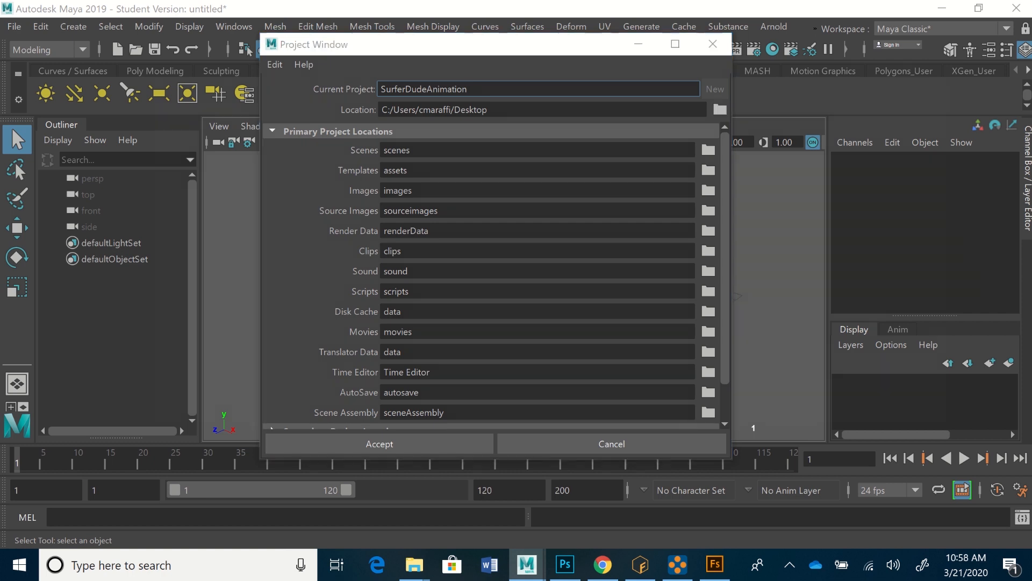
Step: Set the new project's location to the Desktop and create it with the default subfolders
left_click(720, 109)
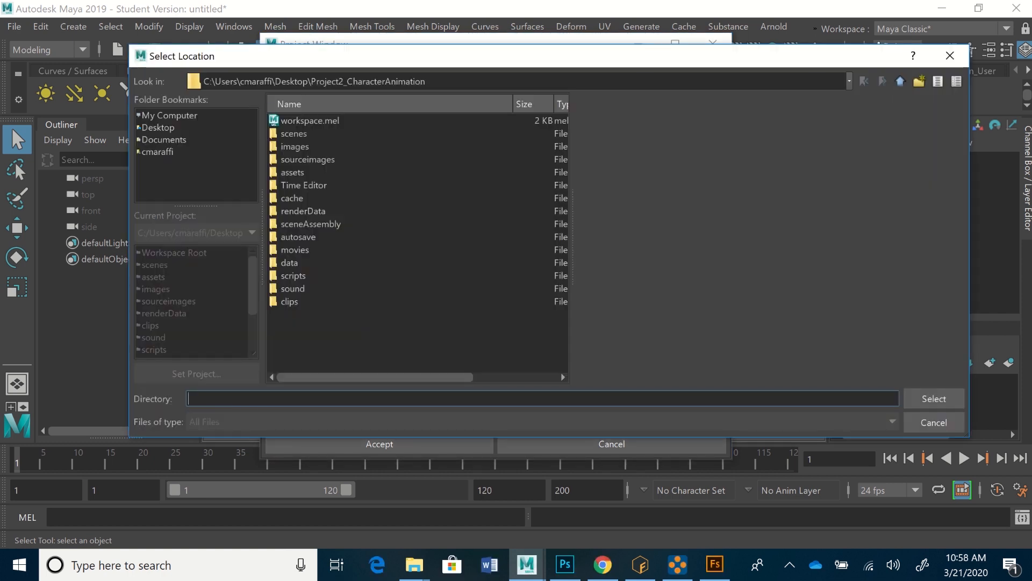
left_click(159, 128)
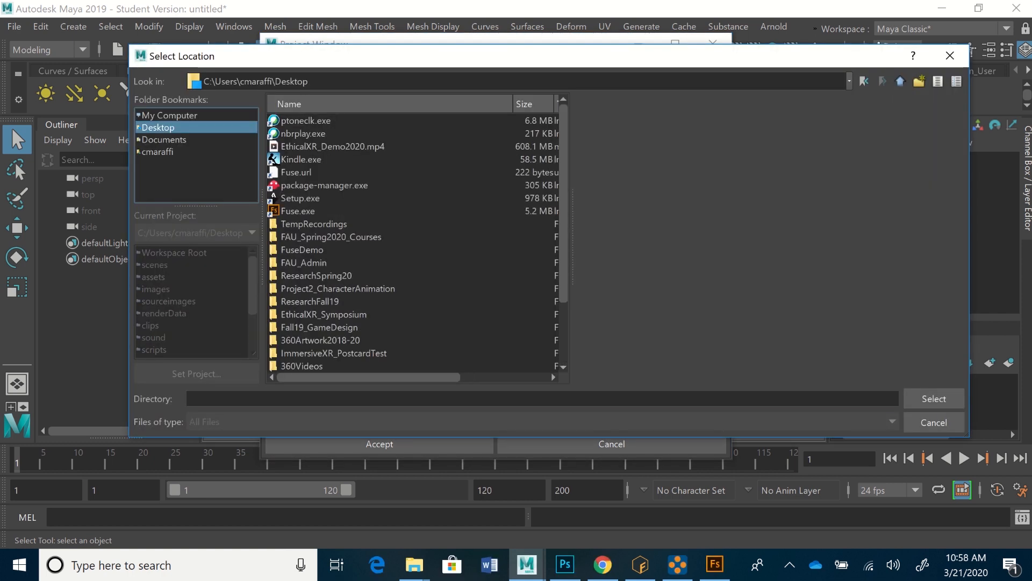
left_click(934, 398)
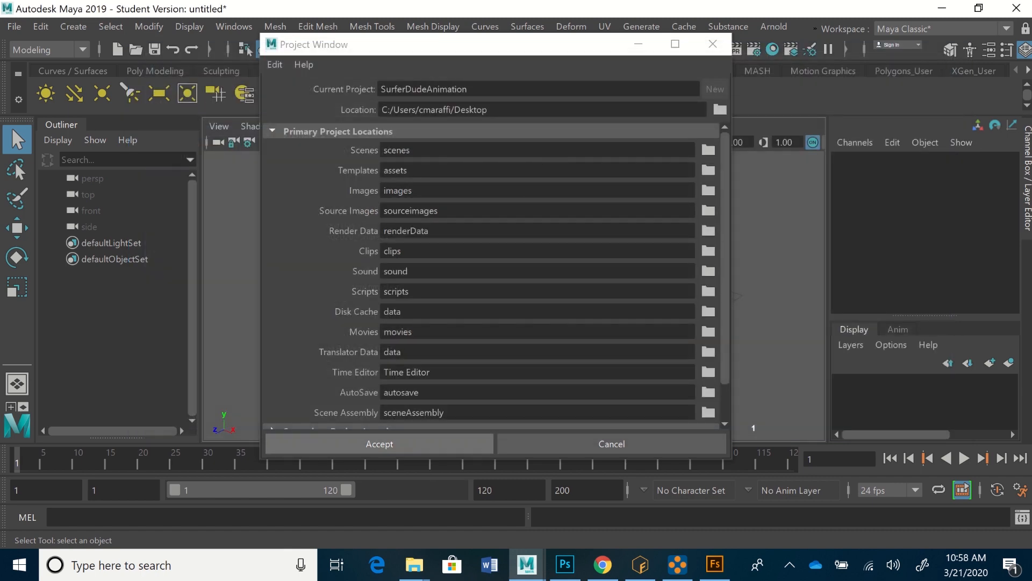
left_click(379, 444)
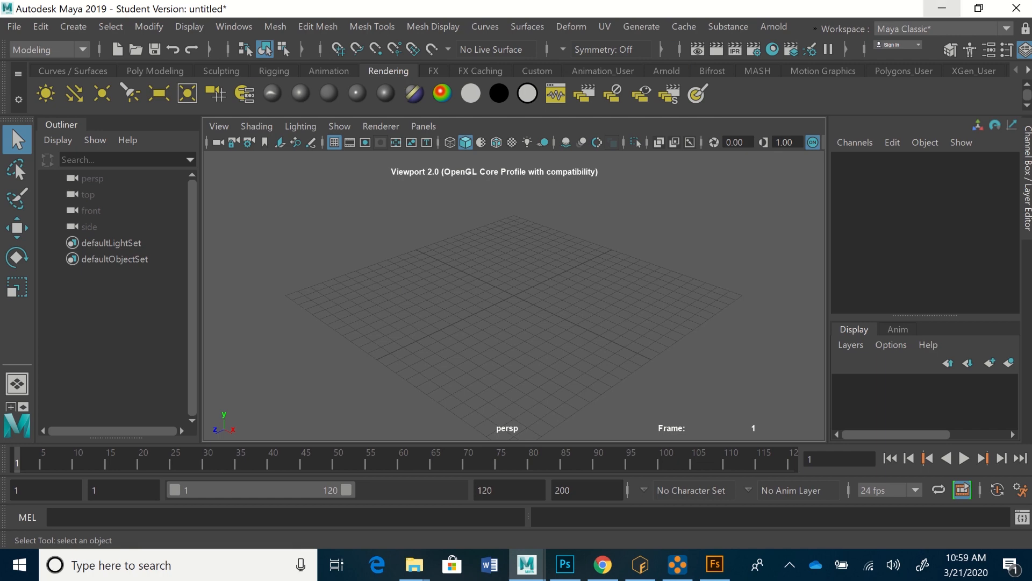
Step: Set the SurferDudeAnimation folder on the Desktop as Maya's current project
left_click(14, 26)
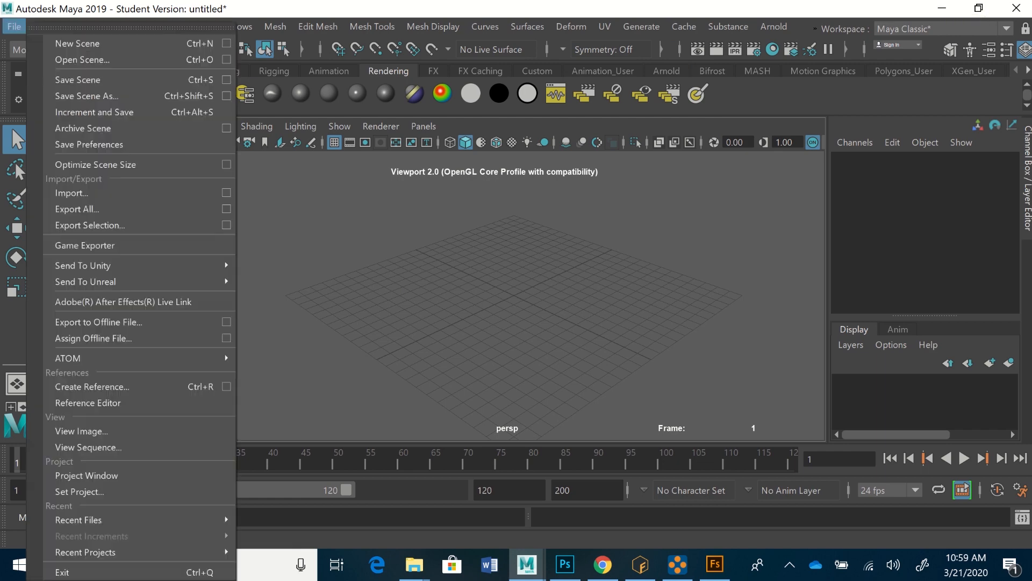
left_click(80, 491)
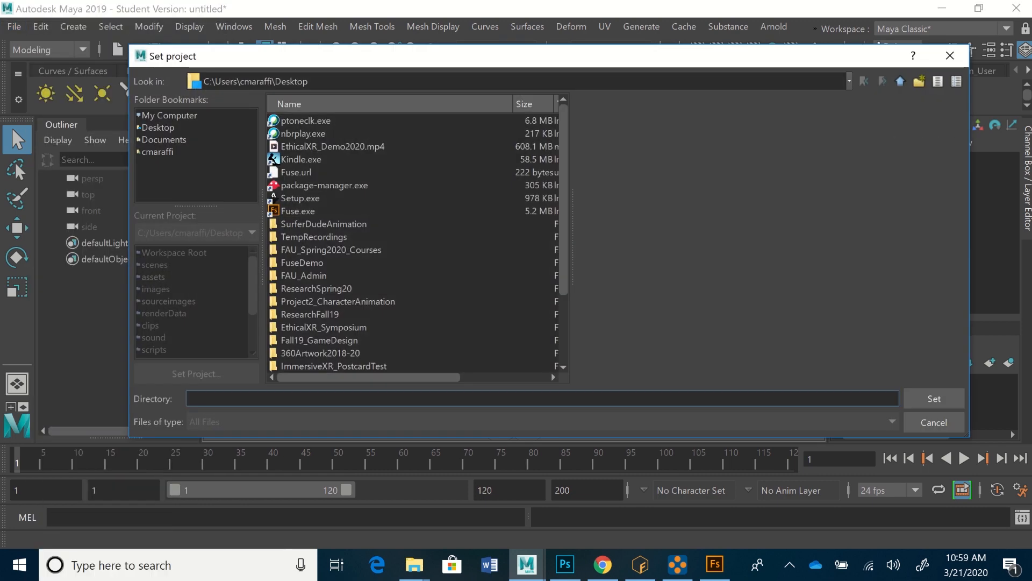
left_click(158, 127)
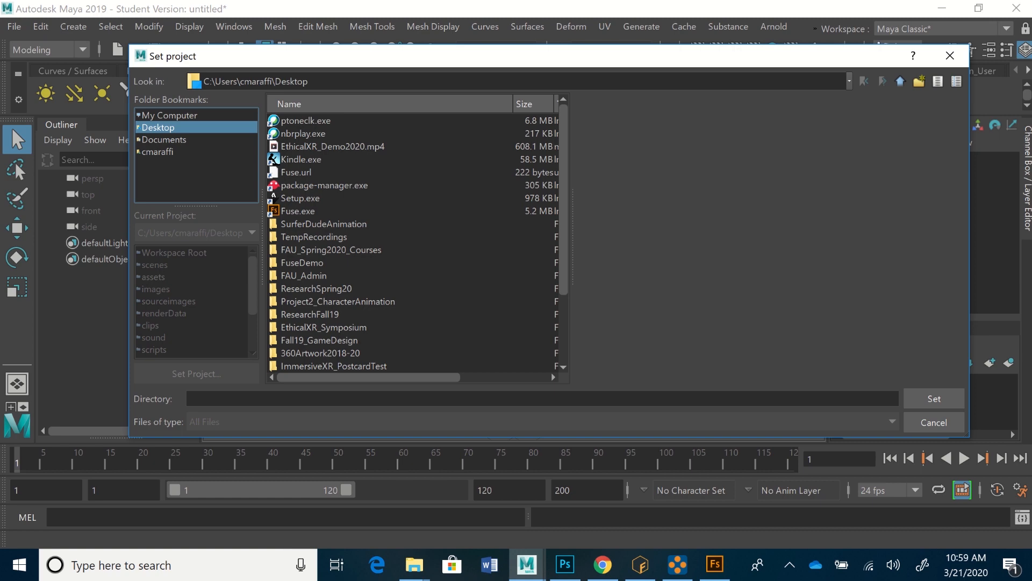
scroll(414, 242, "down", 1)
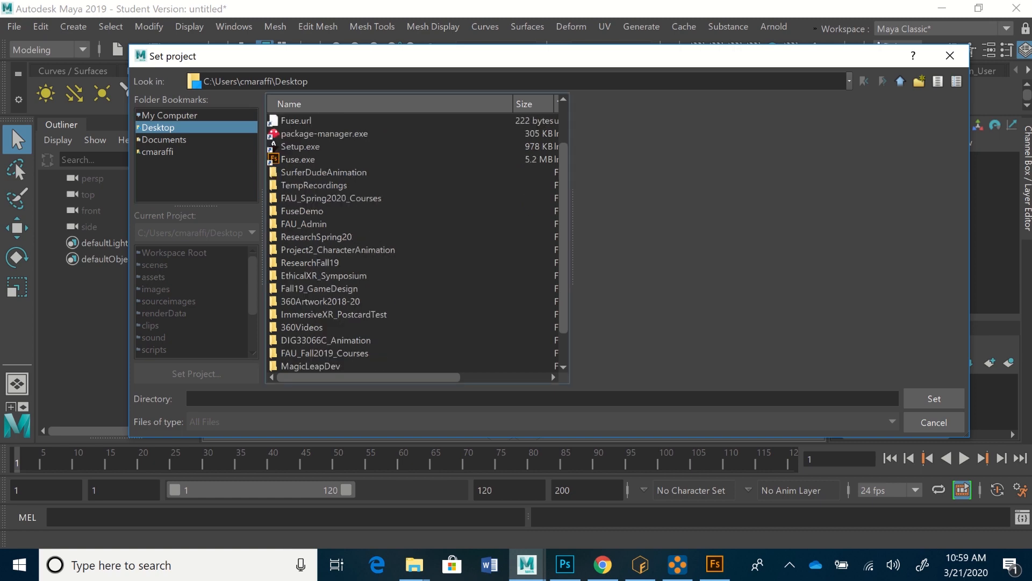
left_click(323, 173)
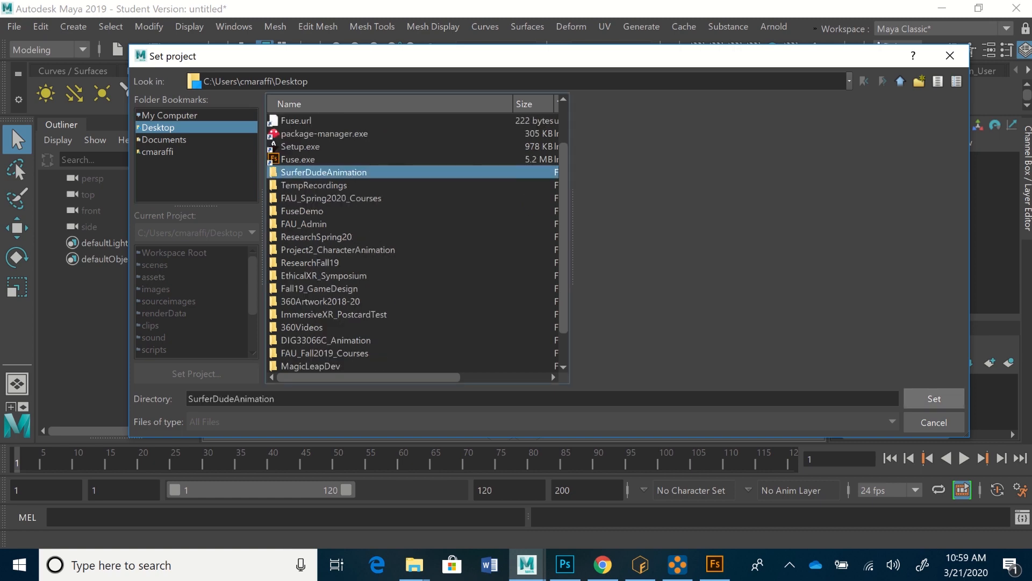
left_click(934, 398)
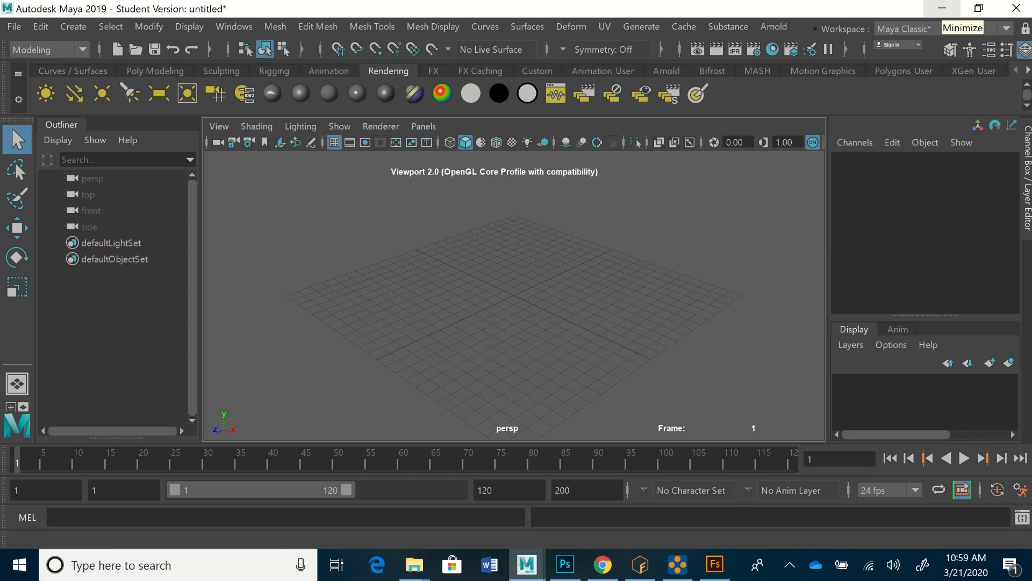
Step: Minimize Maya, the SurferDude2_Anims folder window and the other open windows to reach the desktop
left_click(942, 8)
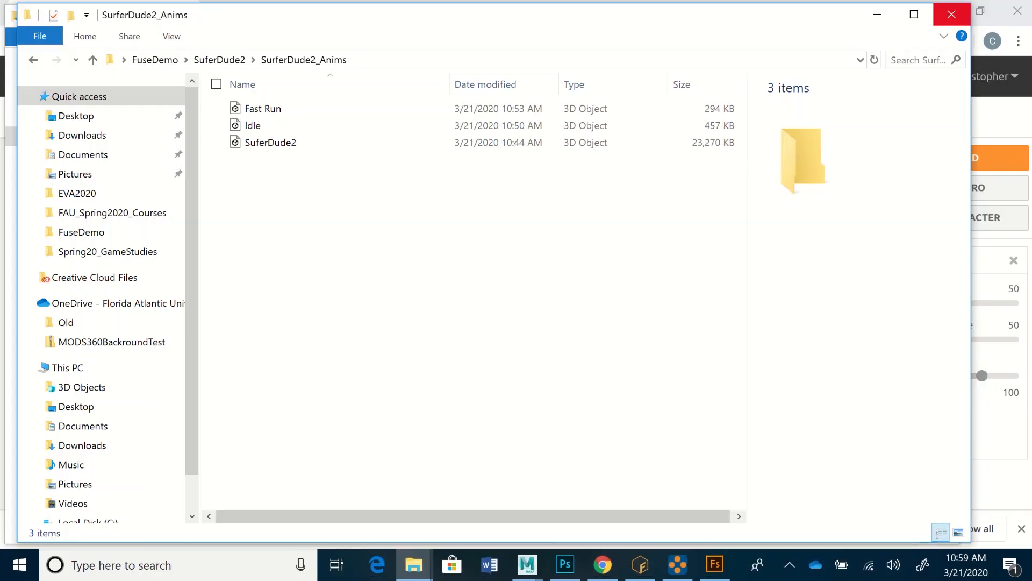
left_click_drag(538, 14, 609, 28)
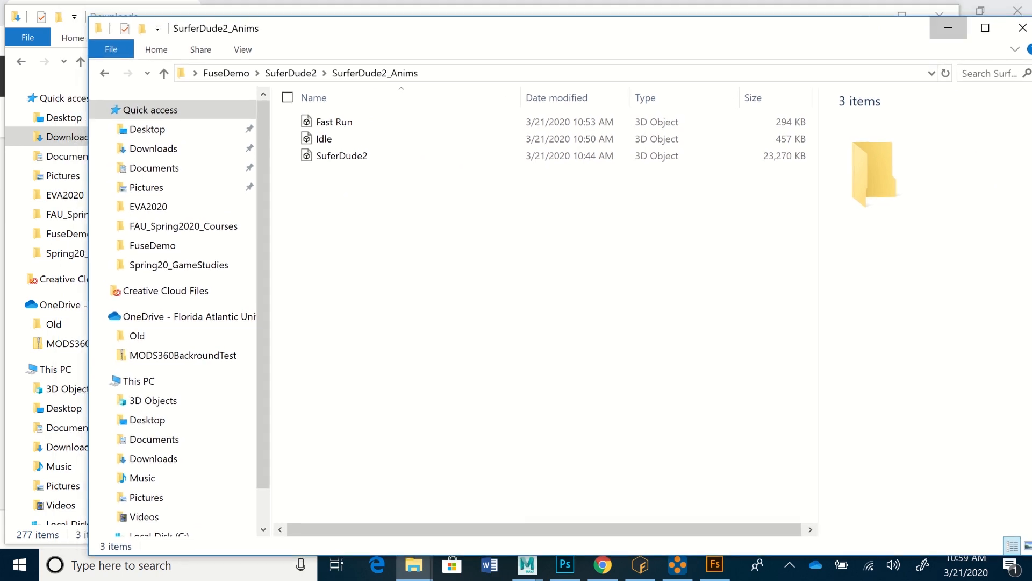
left_click(949, 27)
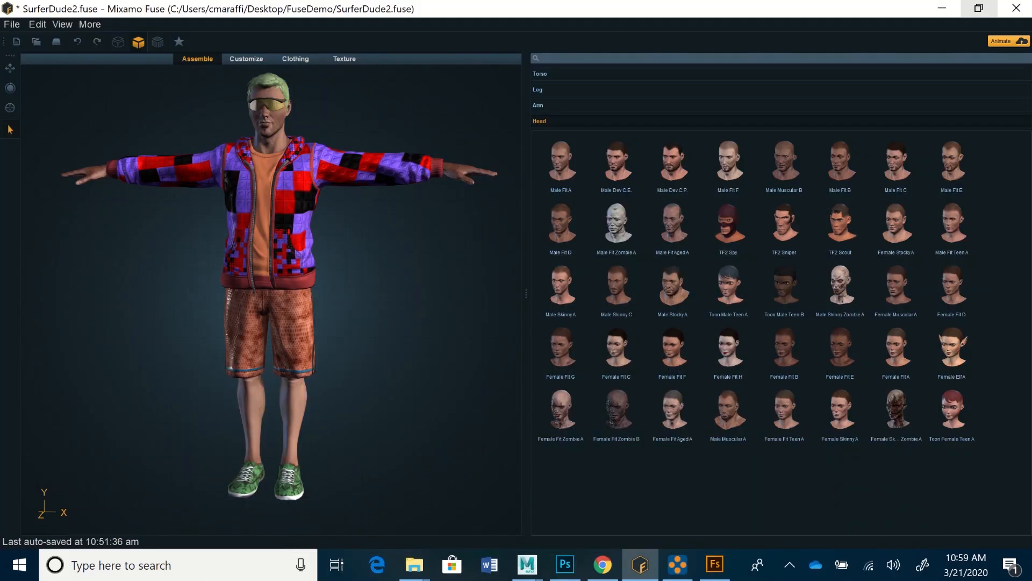
left_click(942, 9)
left_click(942, 8)
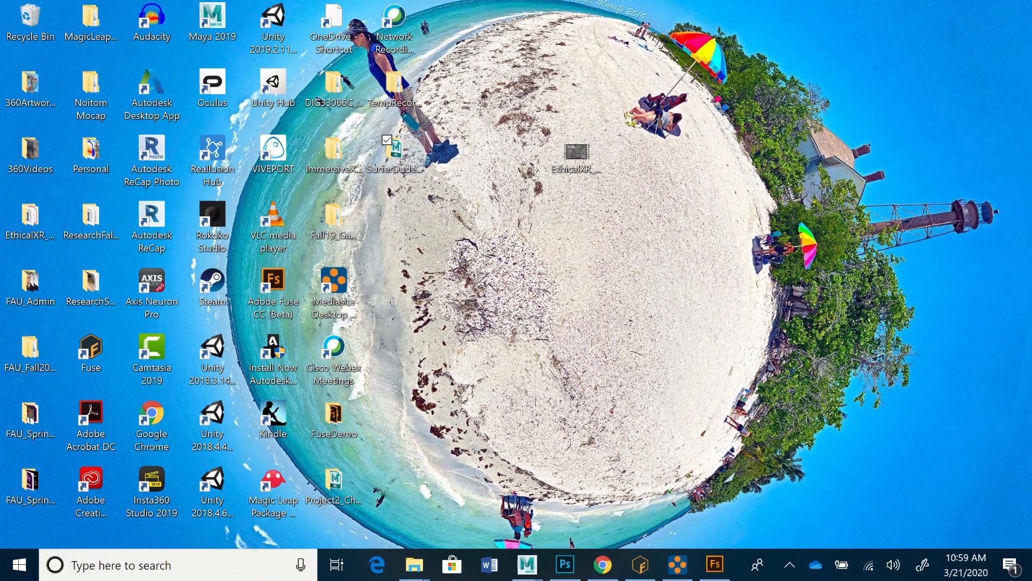
Step: Open the SurferDudeAnimation project folder from the desktop and go into its assets subfolder
double_click(395, 151)
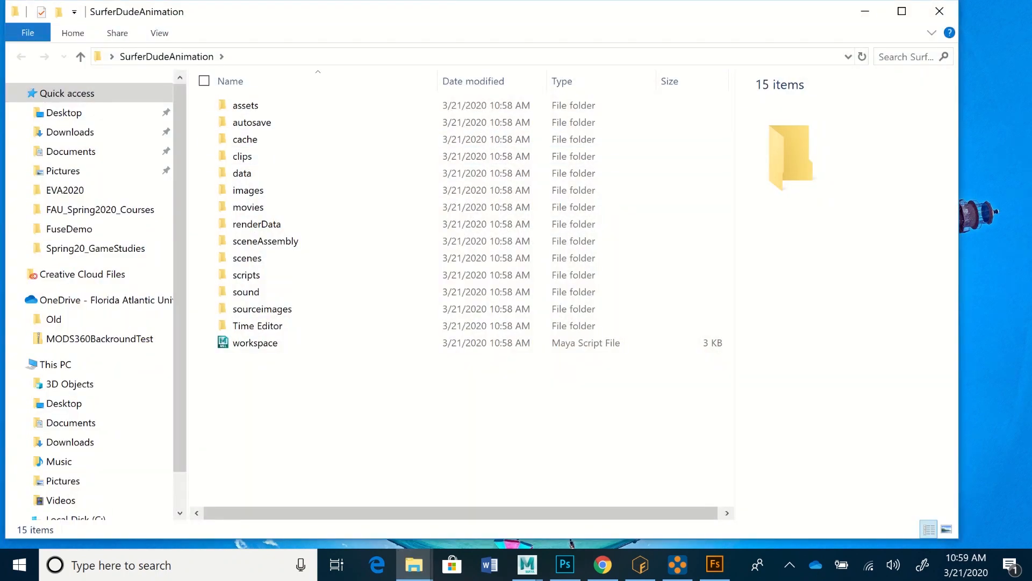
left_click_drag(425, 12, 462, 15)
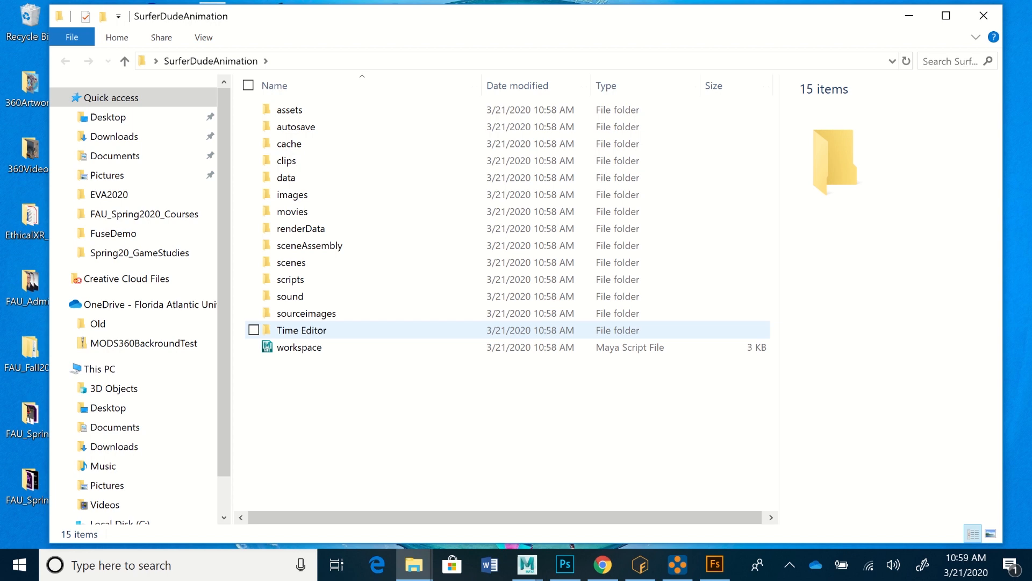
double_click(290, 110)
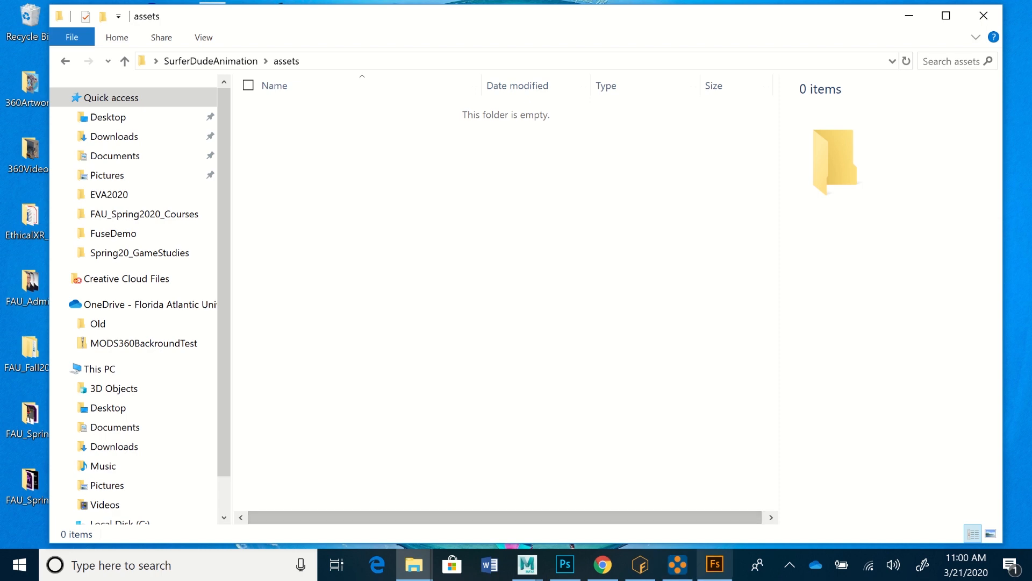
Step: Bring back the SurferDude2_Anims window, go up to the FuseDemo folder, and place the window so the assets folder stays accessible
mouse_move(715, 564)
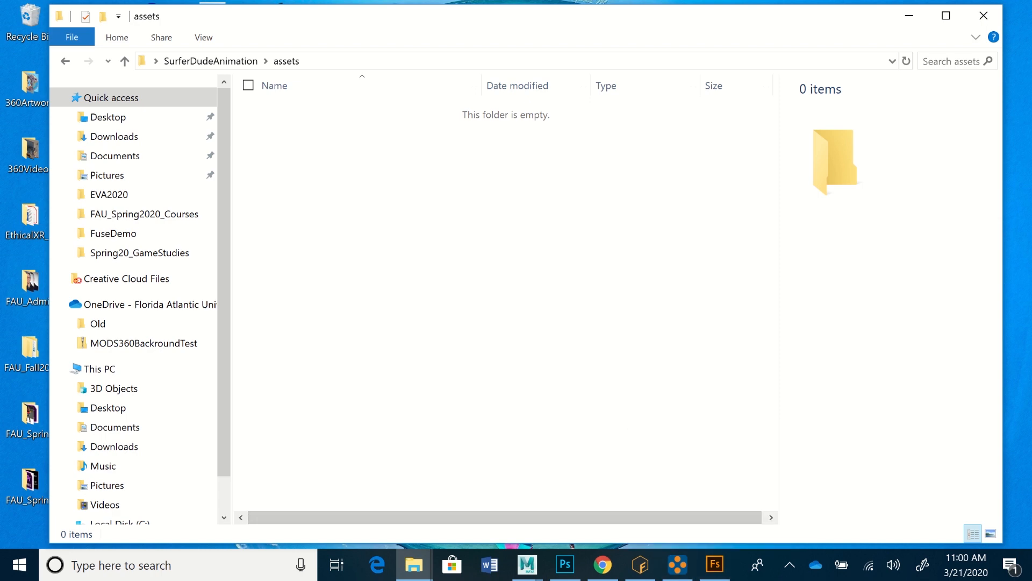
mouse_move(414, 564)
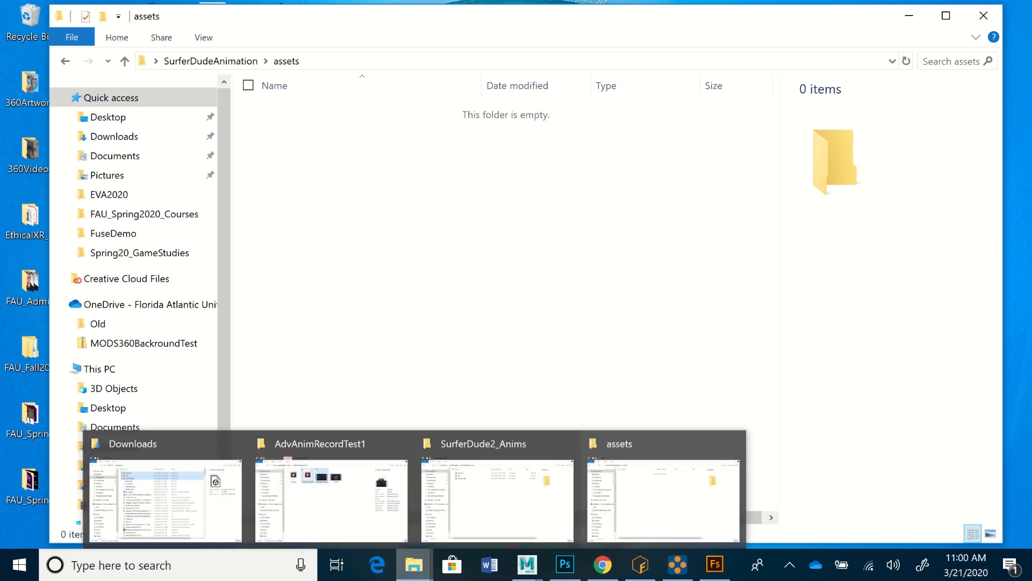
left_click(497, 500)
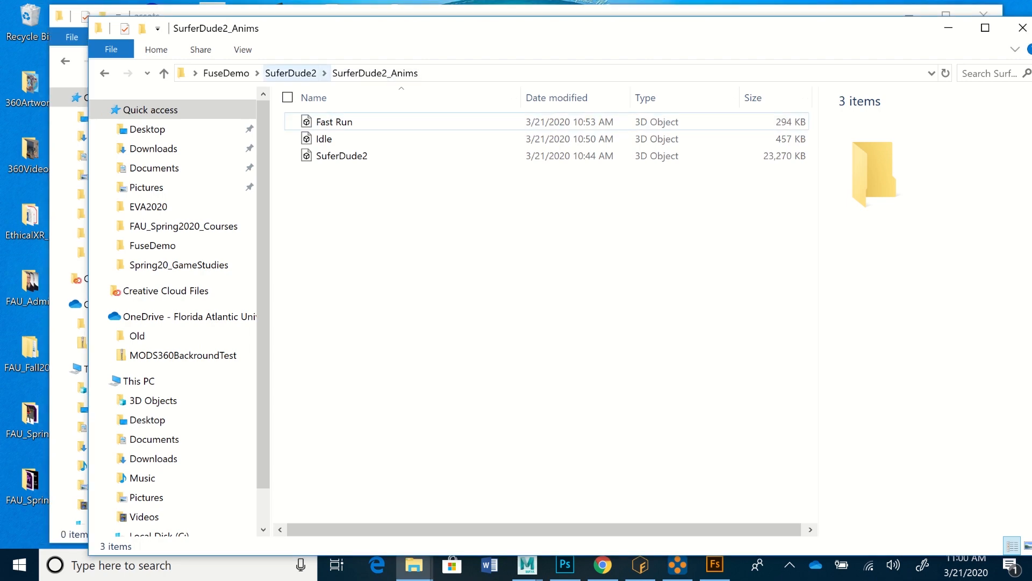
left_click(290, 73)
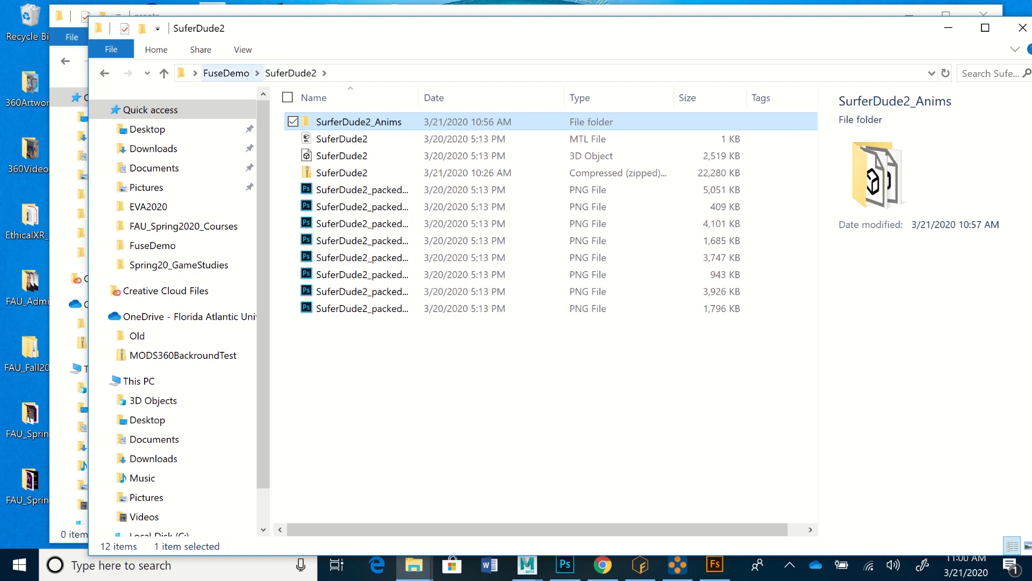
left_click(226, 72)
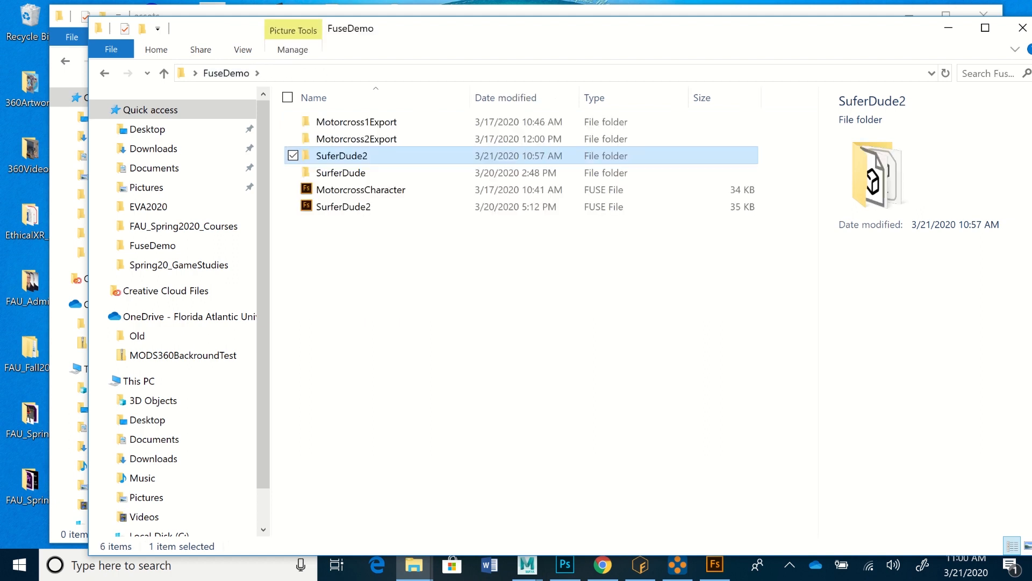
left_click_drag(430, 28, 767, 70)
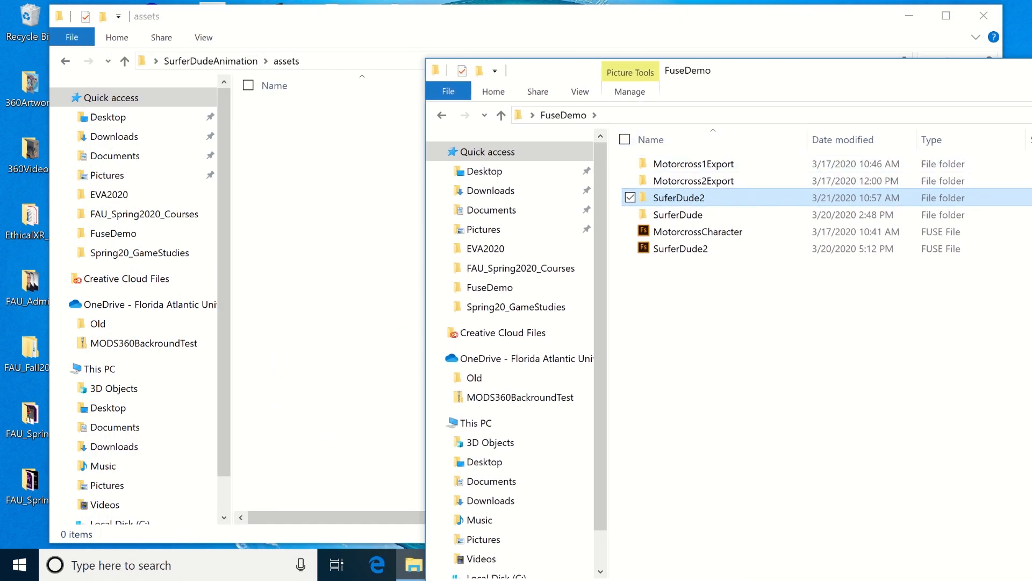
Step: Move the SuferDude2 folder from FuseDemo into the project's assets folder and open it there
left_click_drag(678, 198, 425, 232)
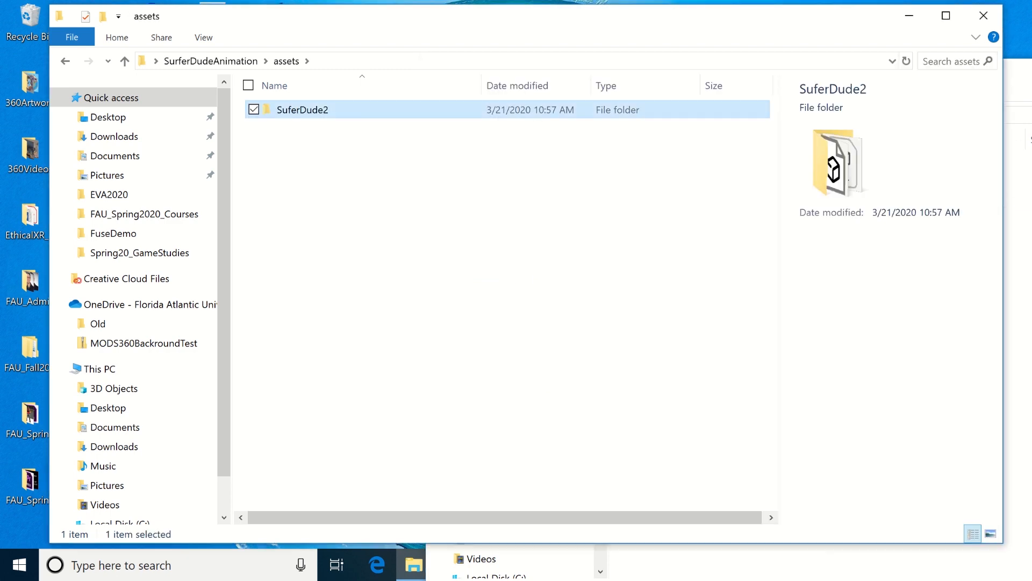
double_click(304, 109)
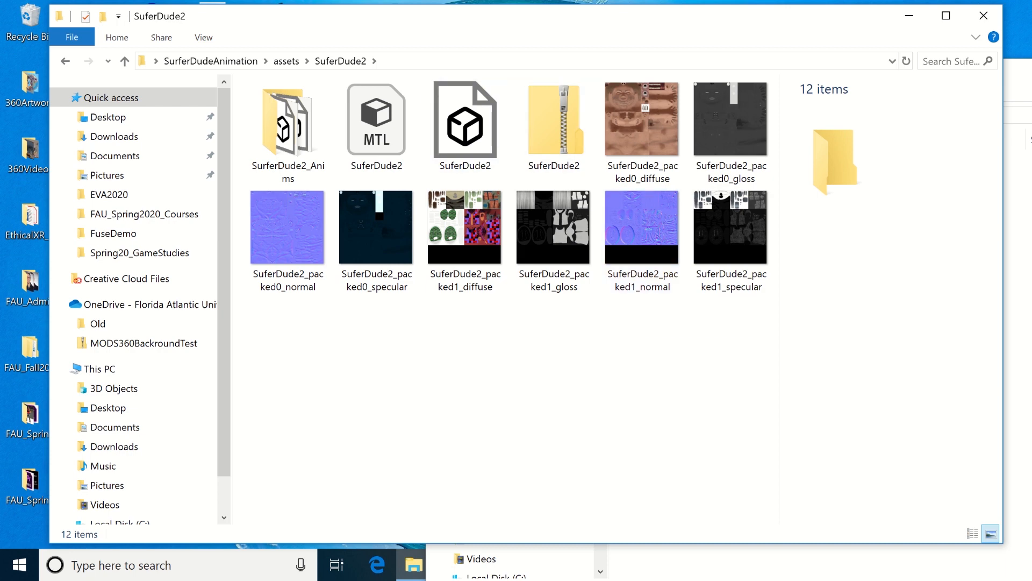
left_click_drag(537, 17, 547, 19)
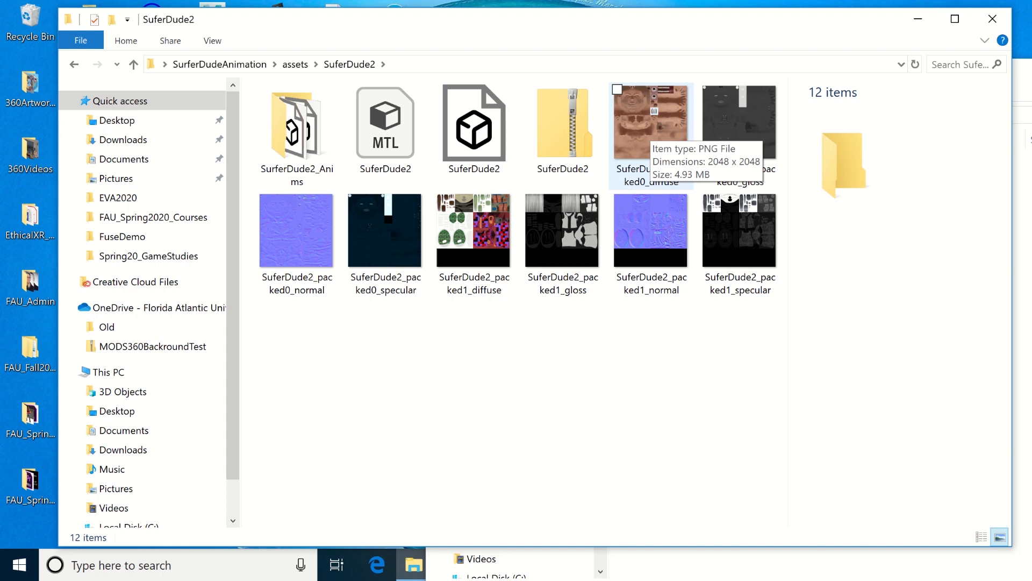
Step: Copy the eight SuferDude2 texture images, from packed0_diffuse through packed1_specular, in the SuferDude2 folder
left_click(651, 124)
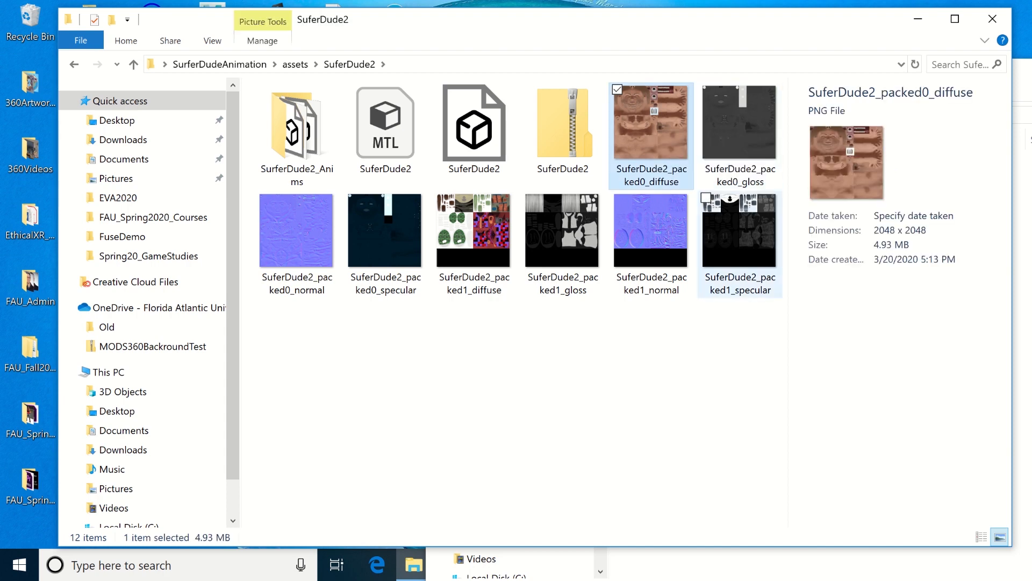
left_click(737, 253, "shift")
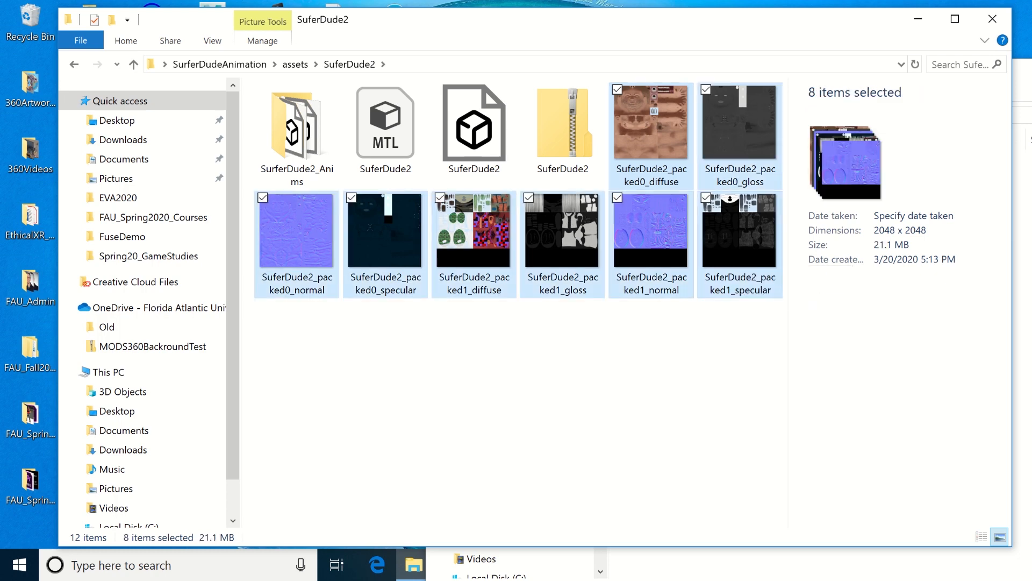
right_click(437, 242)
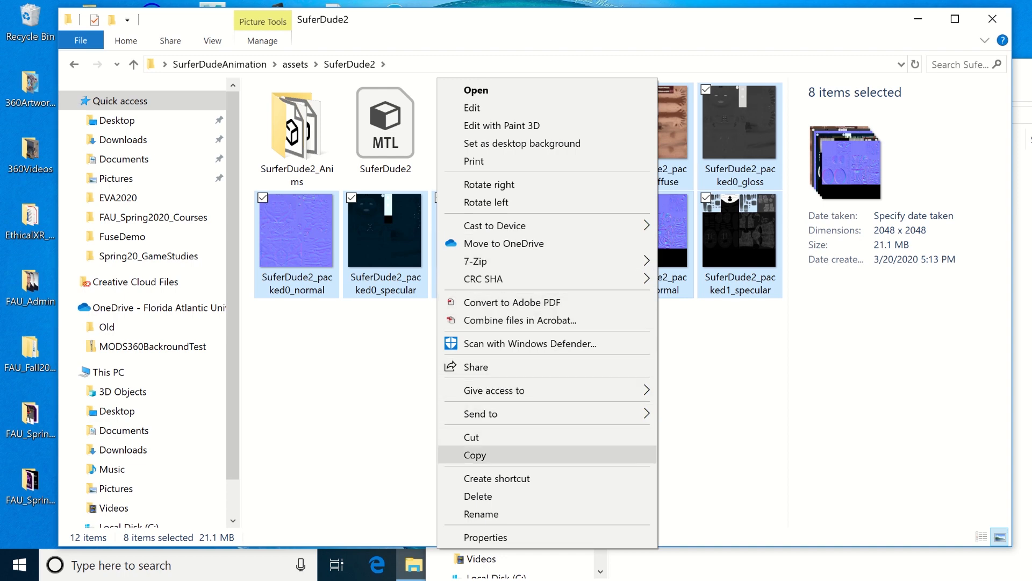
left_click(475, 455)
Step: Paste the copied texture images into the sourceimages folder of the SurferDudeAnimation project
left_click(296, 64)
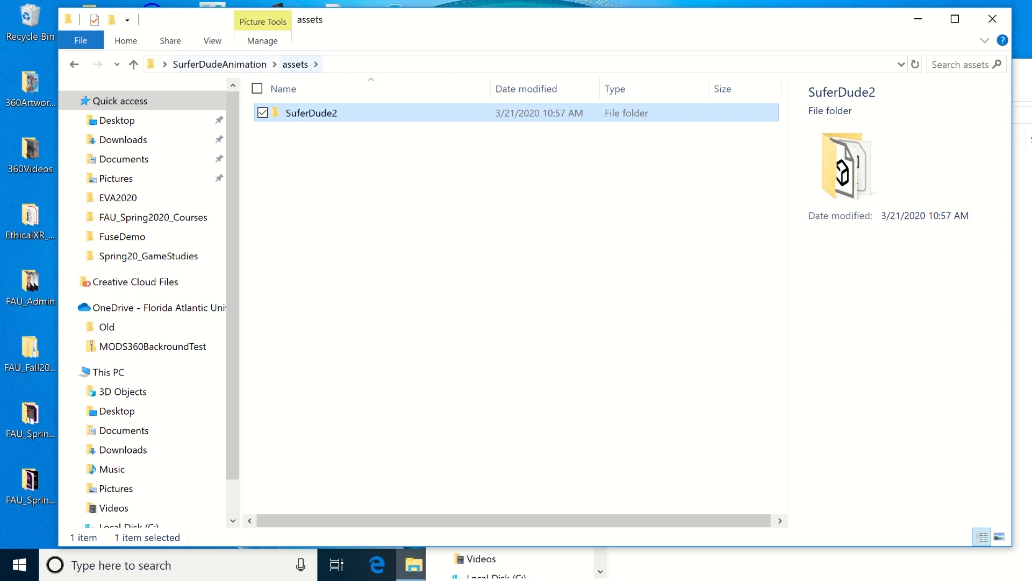
left_click(219, 64)
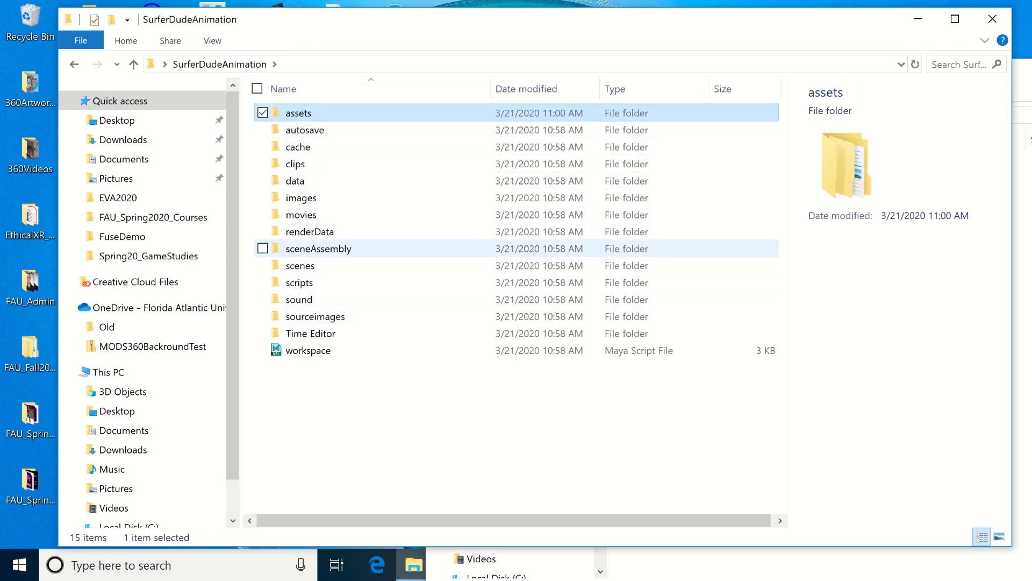
double_click(315, 316)
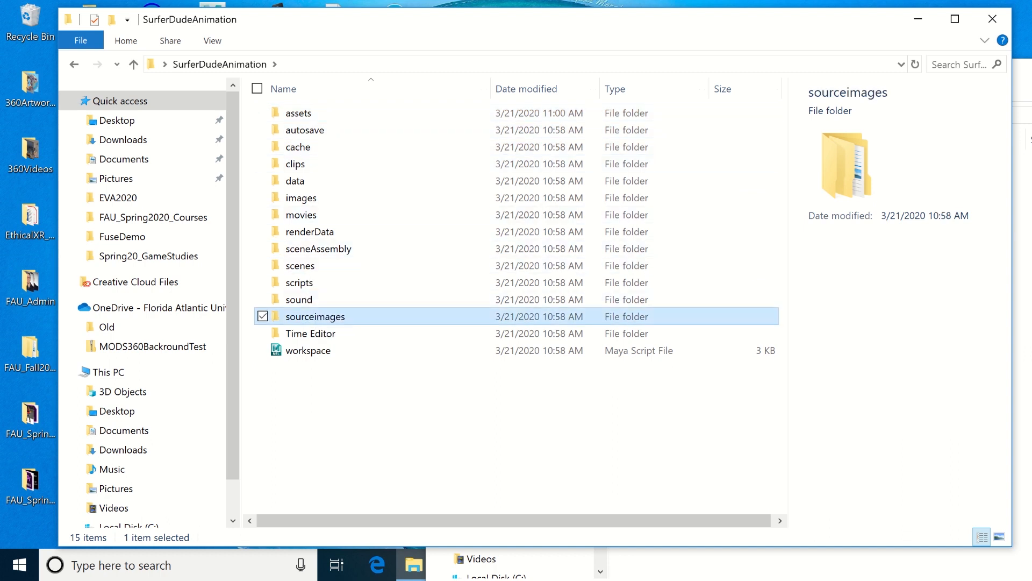
right_click(365, 193)
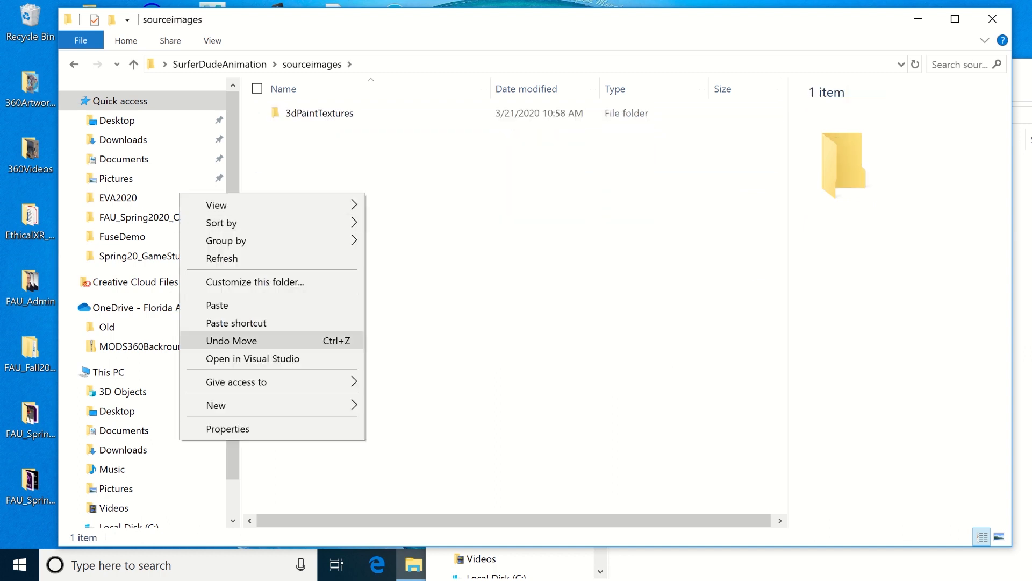
mouse_move(322, 382)
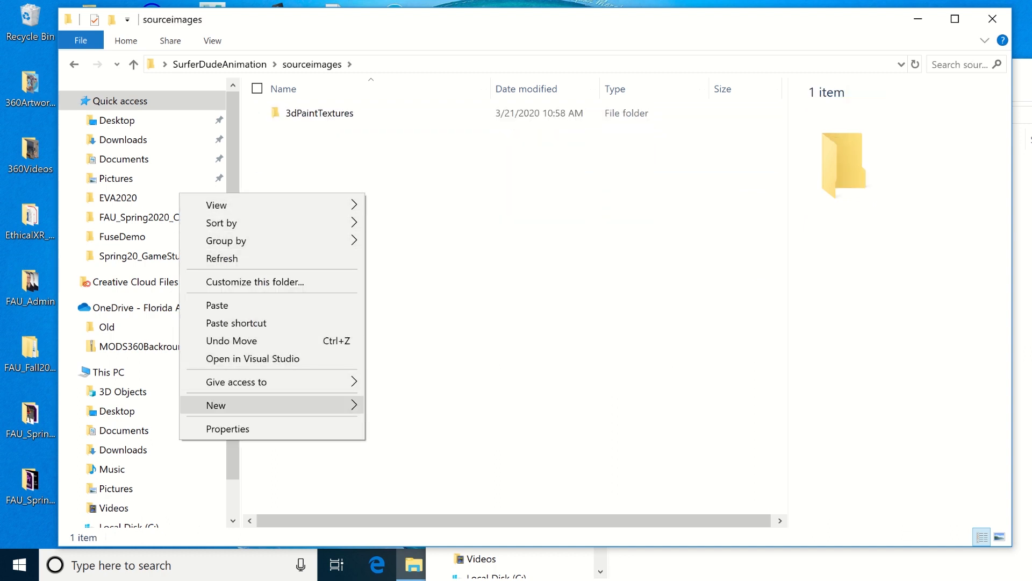
mouse_move(279, 405)
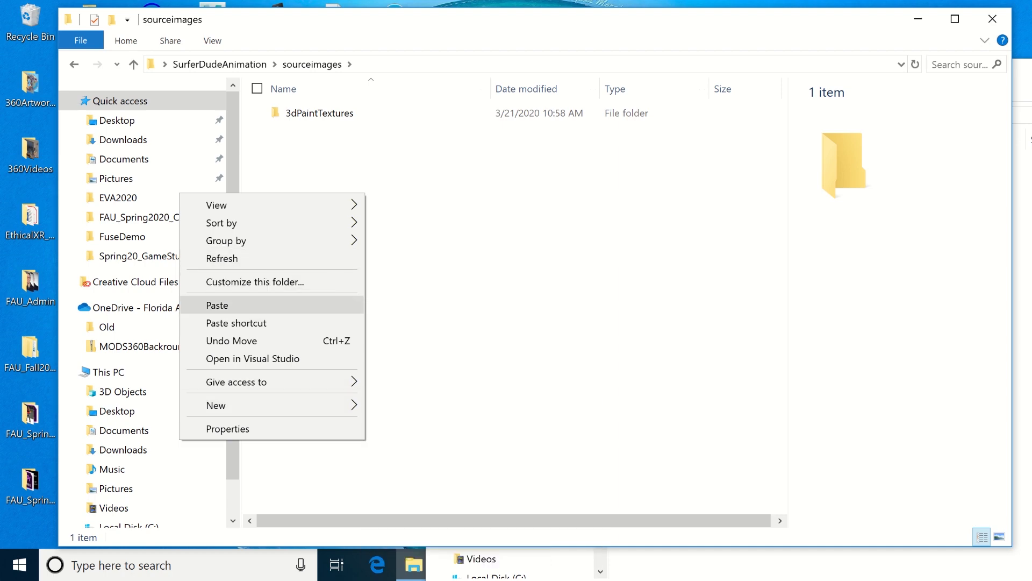
left_click(258, 306)
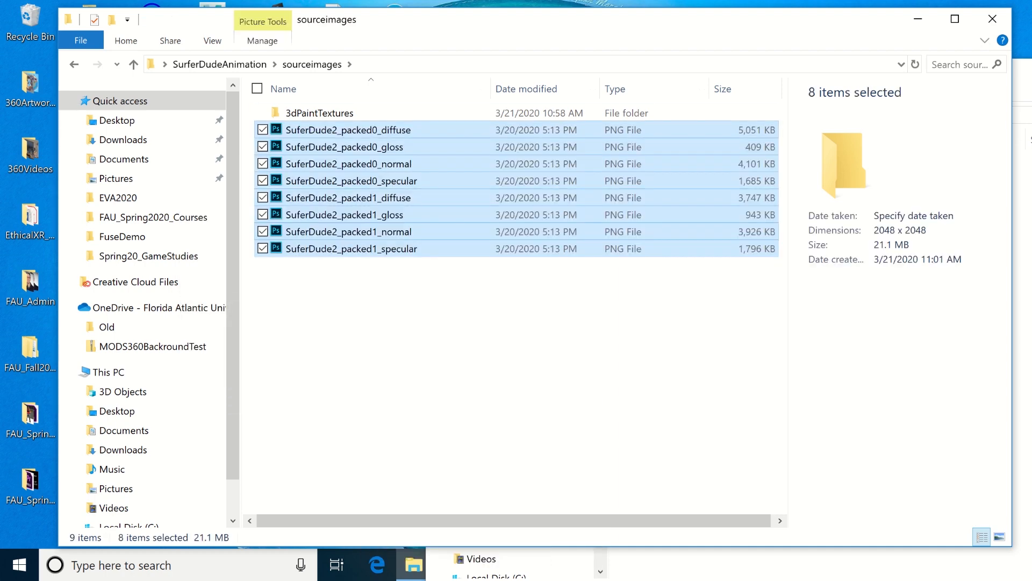
left_click(344, 333)
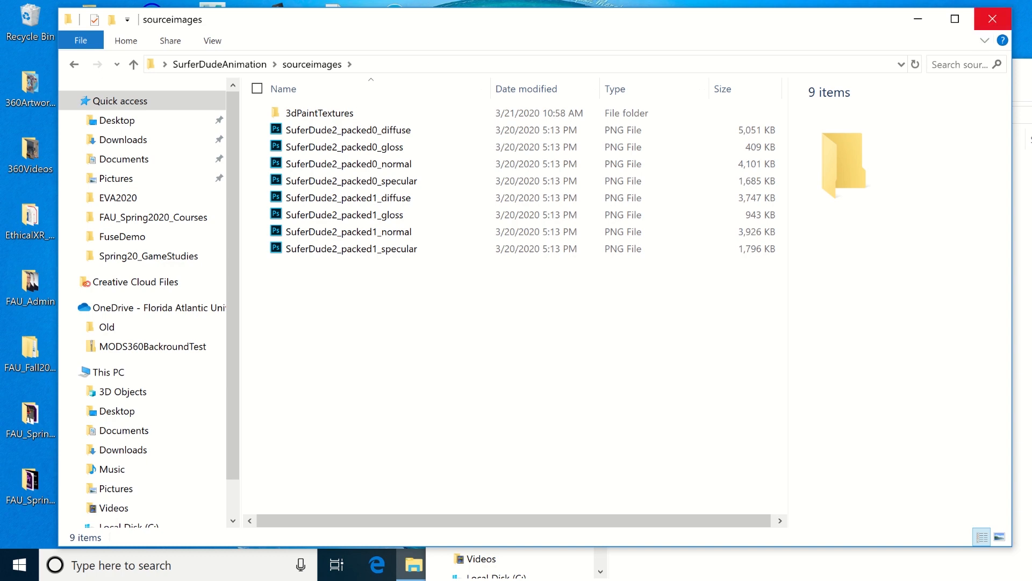
Step: Close the sourceimages window, move the FuseDemo window aside, and switch to the main Autodesk Maya 2019 window
left_click(992, 19)
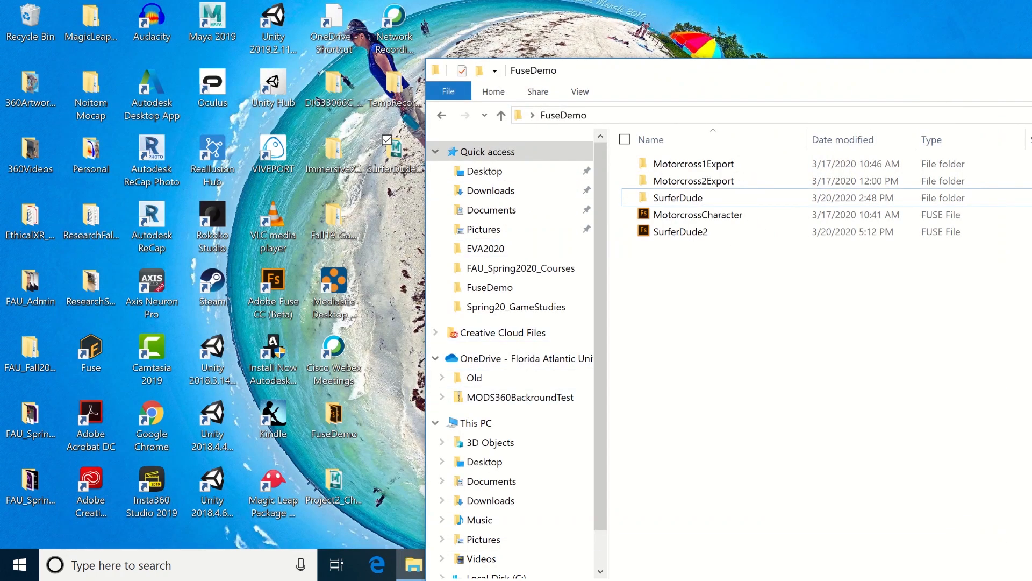
left_click_drag(699, 75, 346, 19)
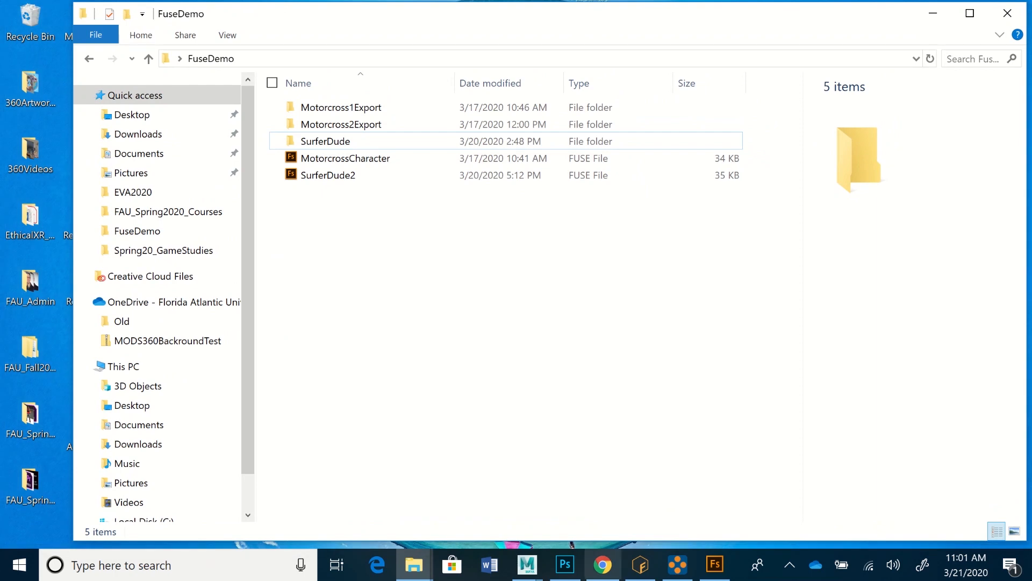
left_click(526, 565)
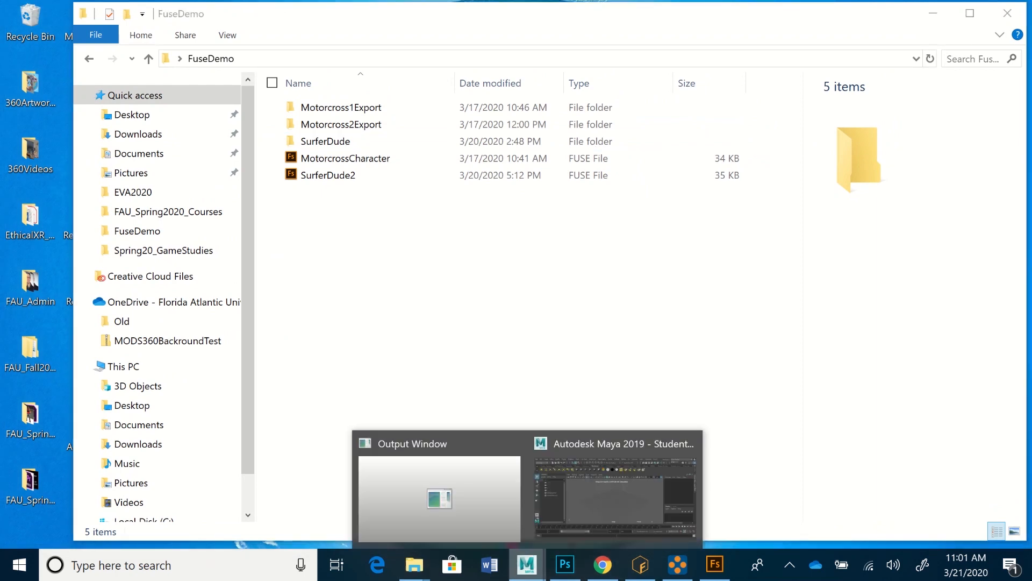
left_click(616, 494)
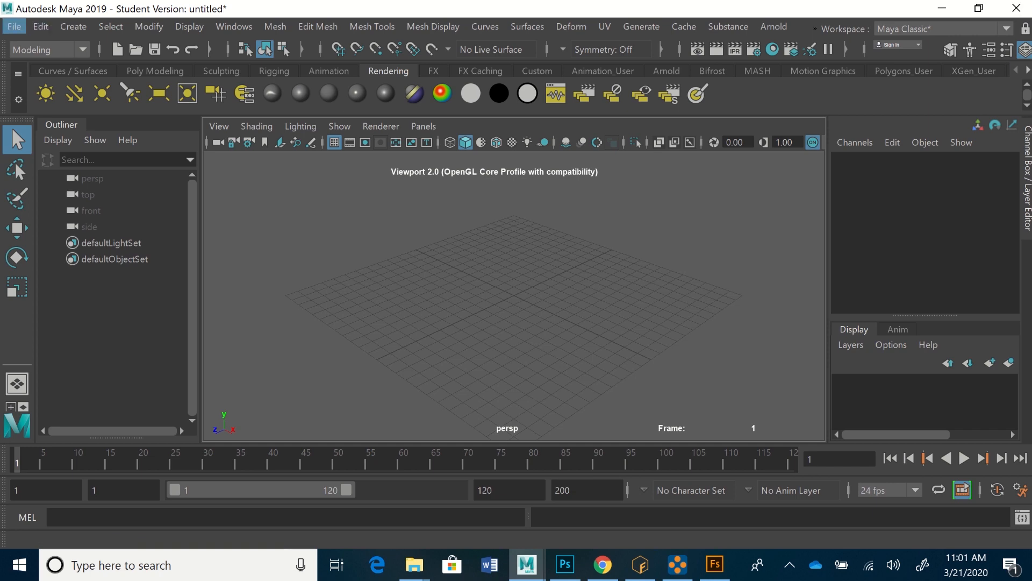
Step: Open the Import Options and choose FBX as the file type
left_click(14, 27)
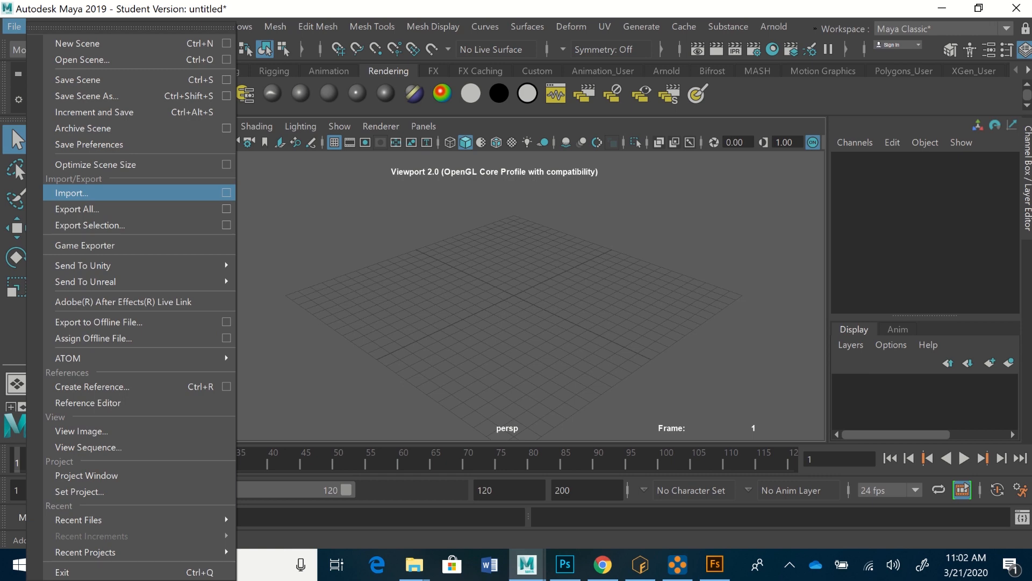
left_click(227, 193)
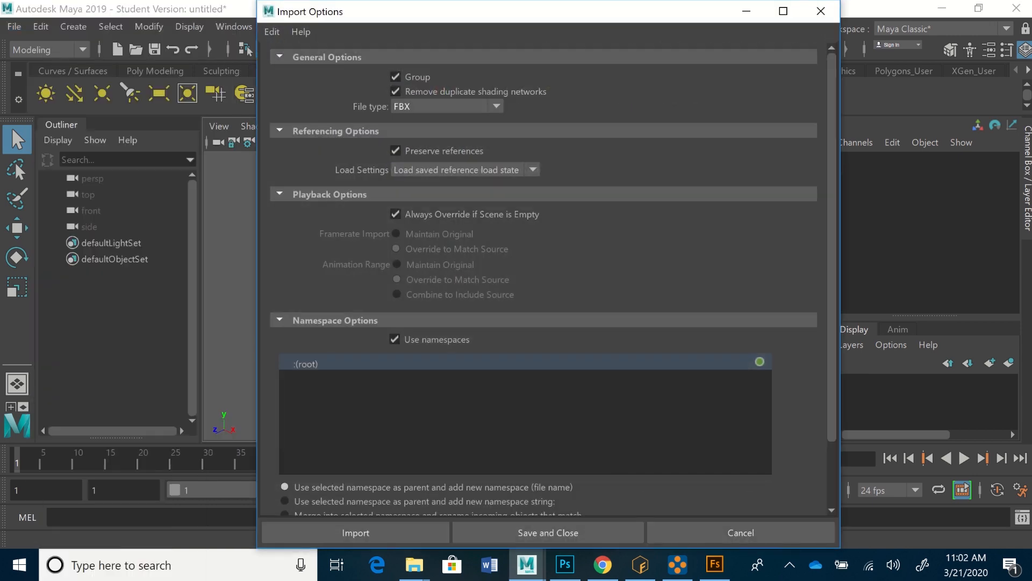
left_click(496, 107)
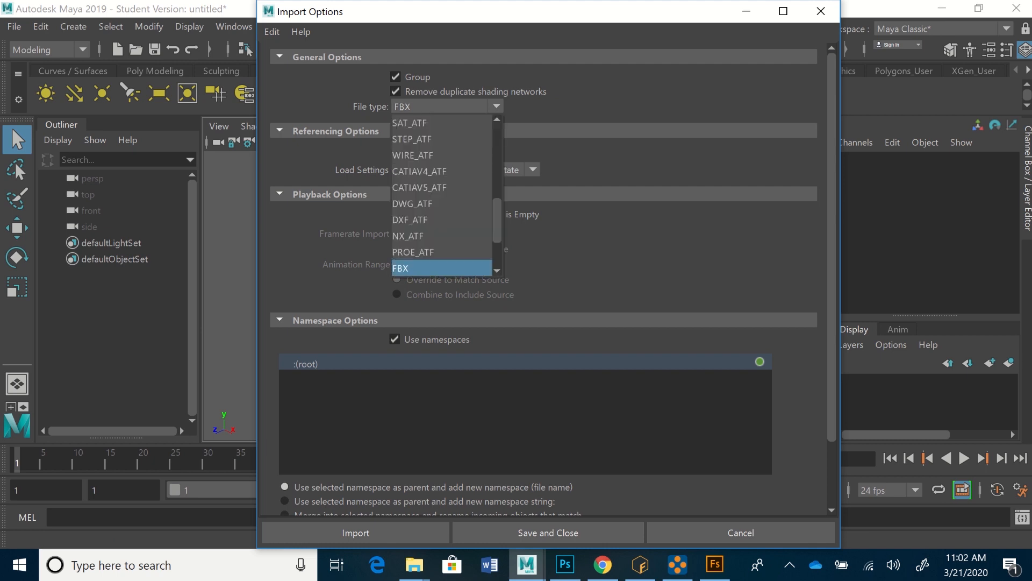
left_click_drag(497, 220, 497, 246)
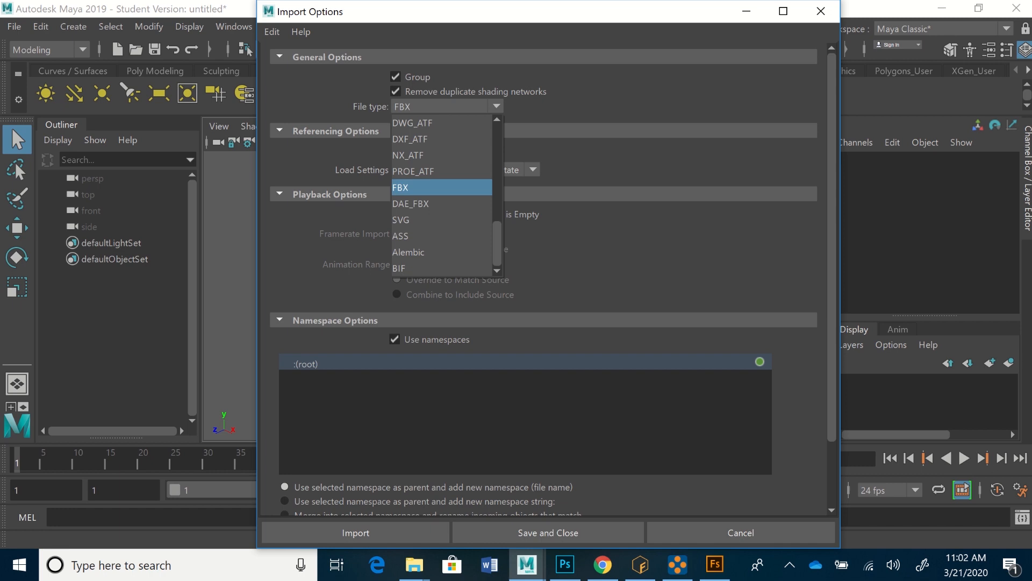
left_click(400, 187)
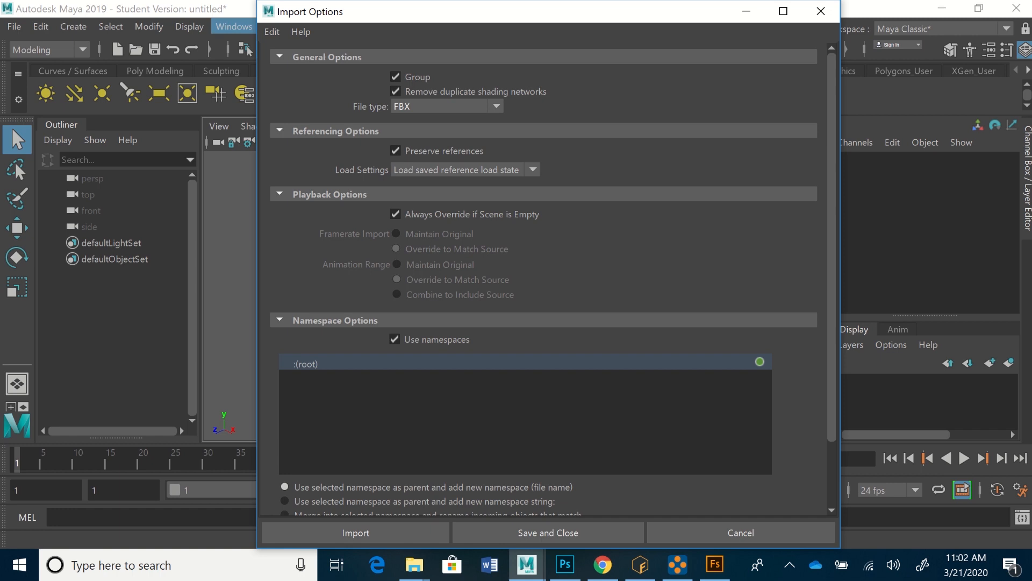
Step: Search the Plug-in Manager for FBX to check whether the FBX plug-ins are loaded, and close the manager
left_click(234, 26)
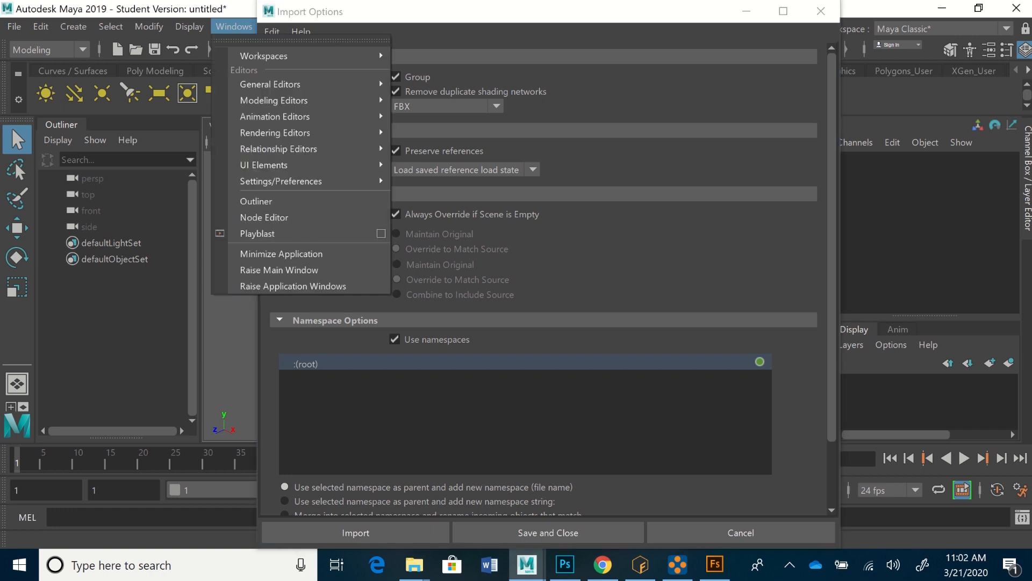
mouse_move(281, 180)
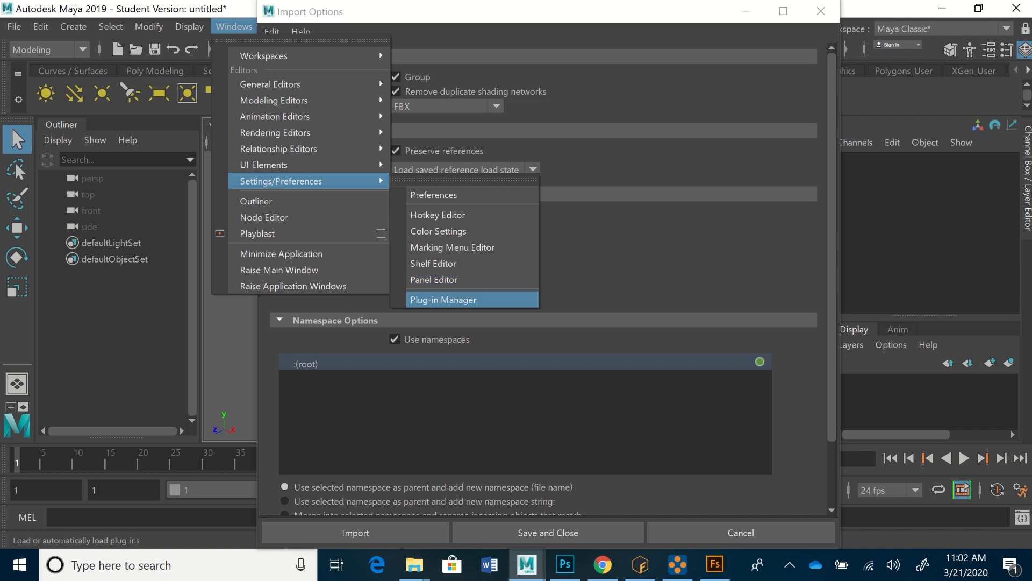
left_click(443, 299)
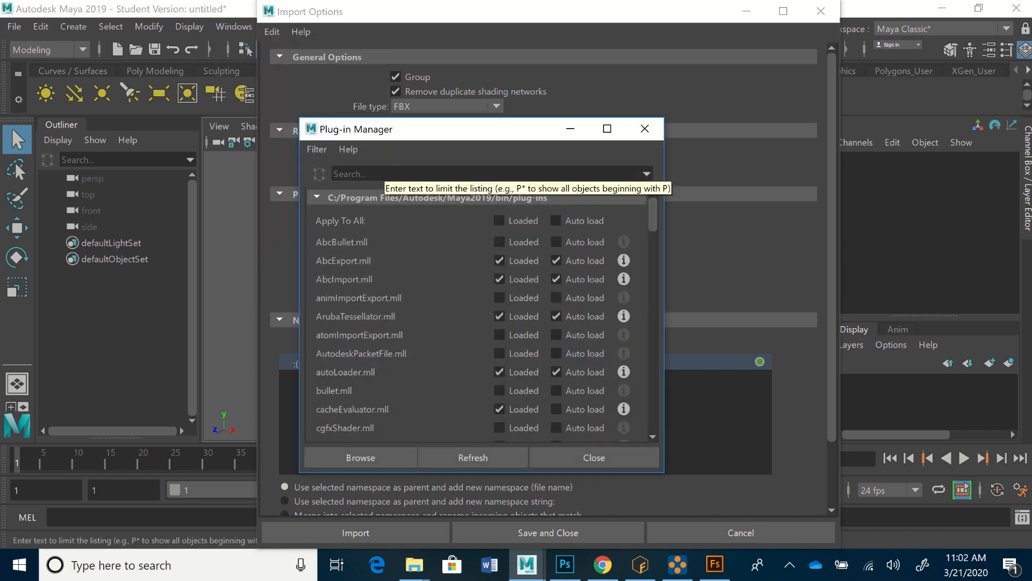
left_click(383, 174)
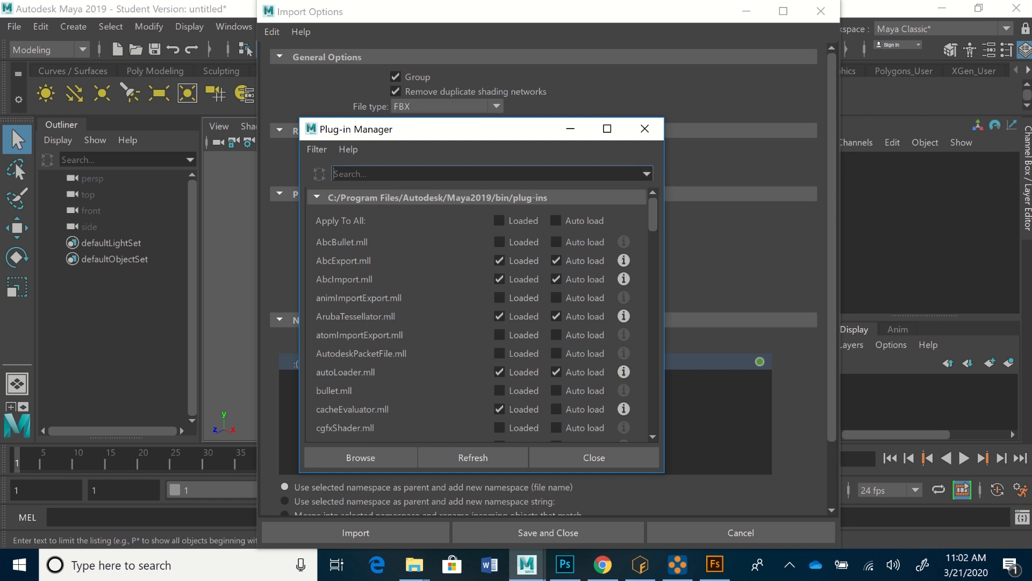
type("FB")
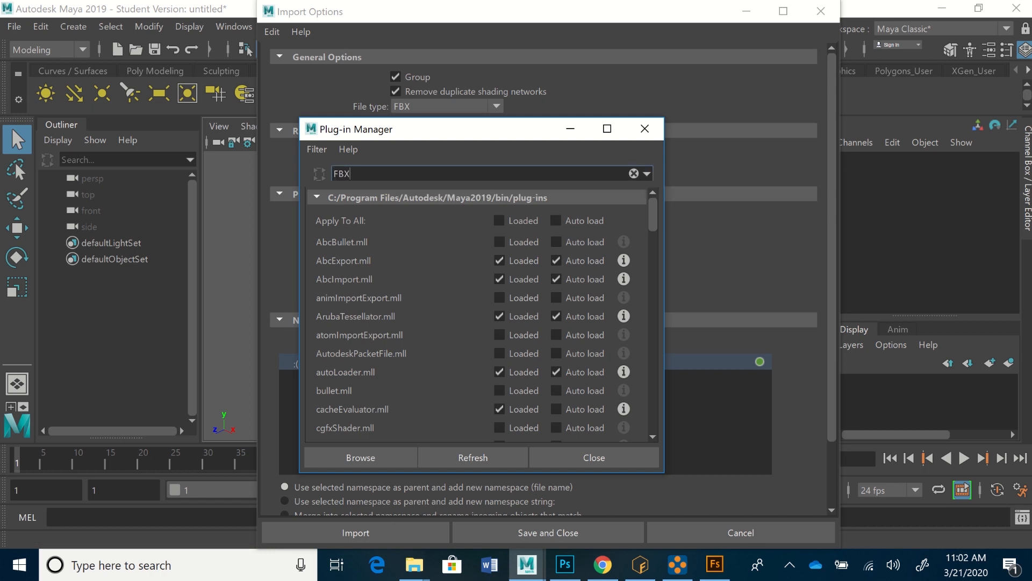
type("X")
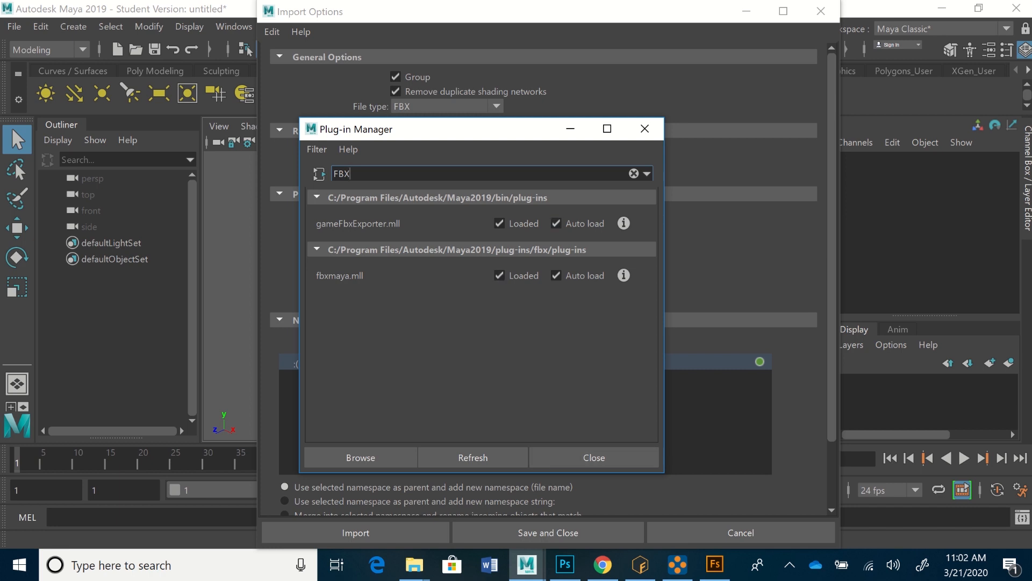
left_click(594, 457)
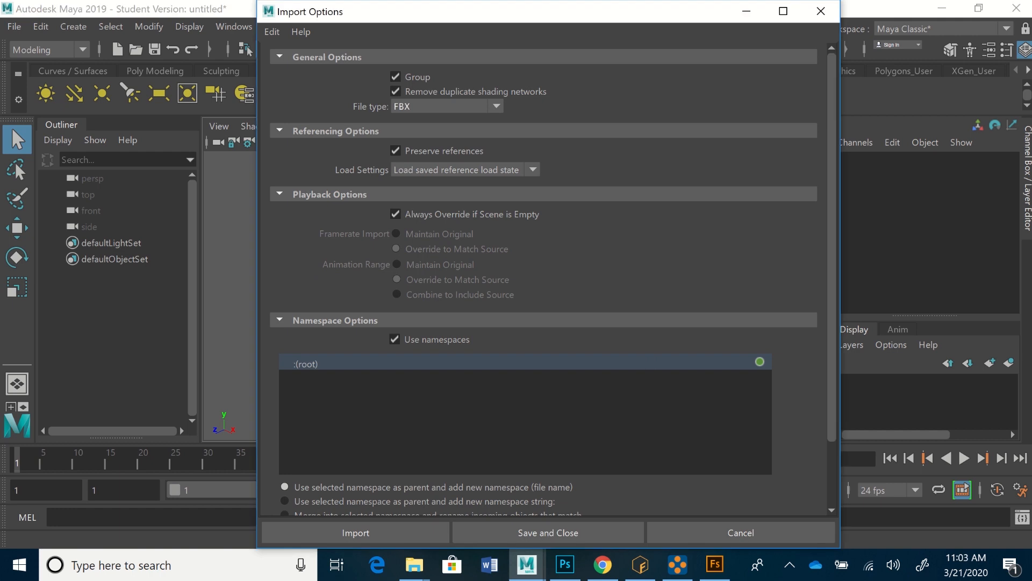
Step: Open the FBX import preset for editing and review its animation, deformed model, constraint and unit options
scroll(553, 279, "down", 3)
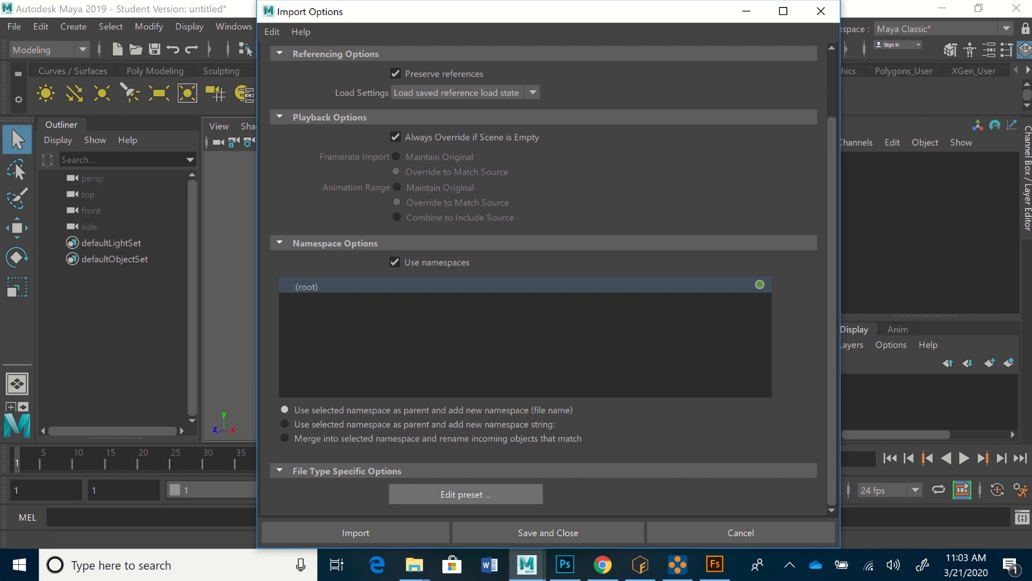
left_click(466, 494)
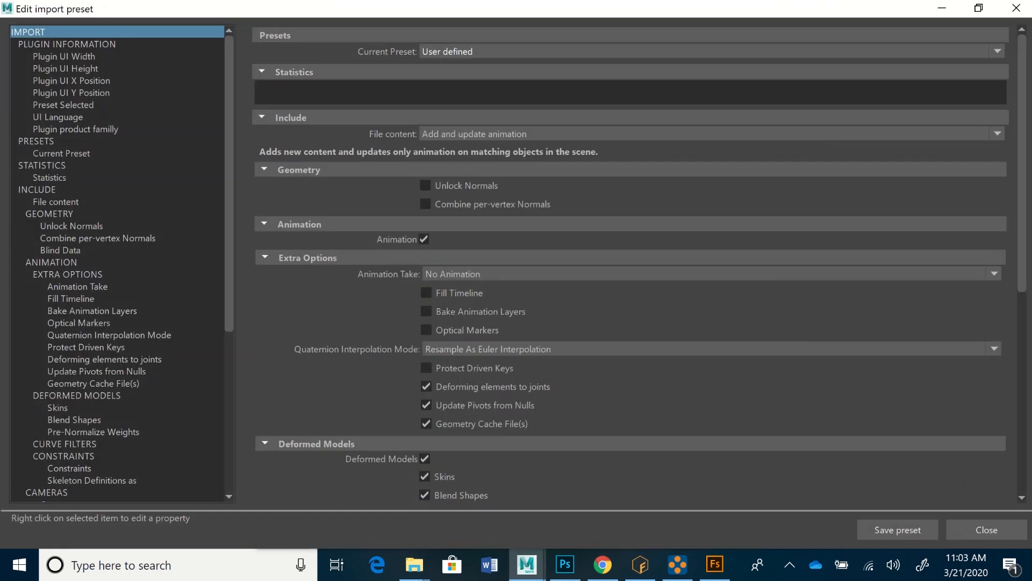
scroll(629, 269, "down", 2)
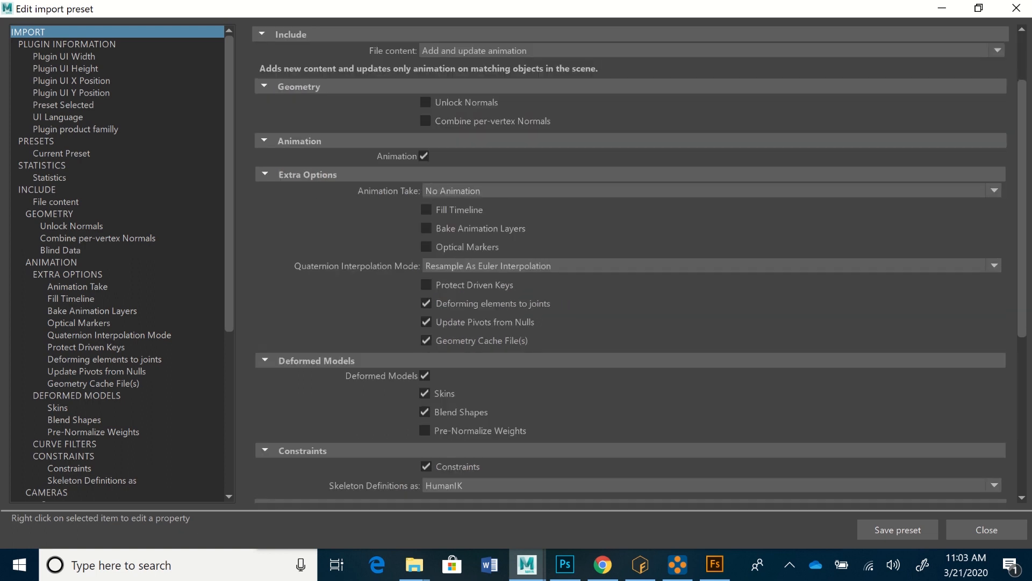
scroll(629, 268, "up", 2)
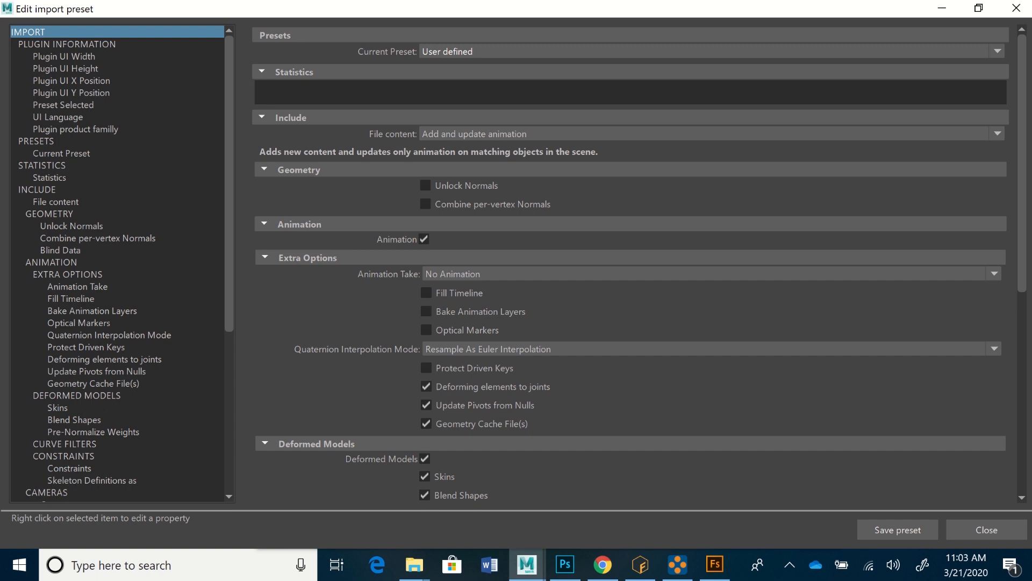
scroll(629, 264, "down", 3)
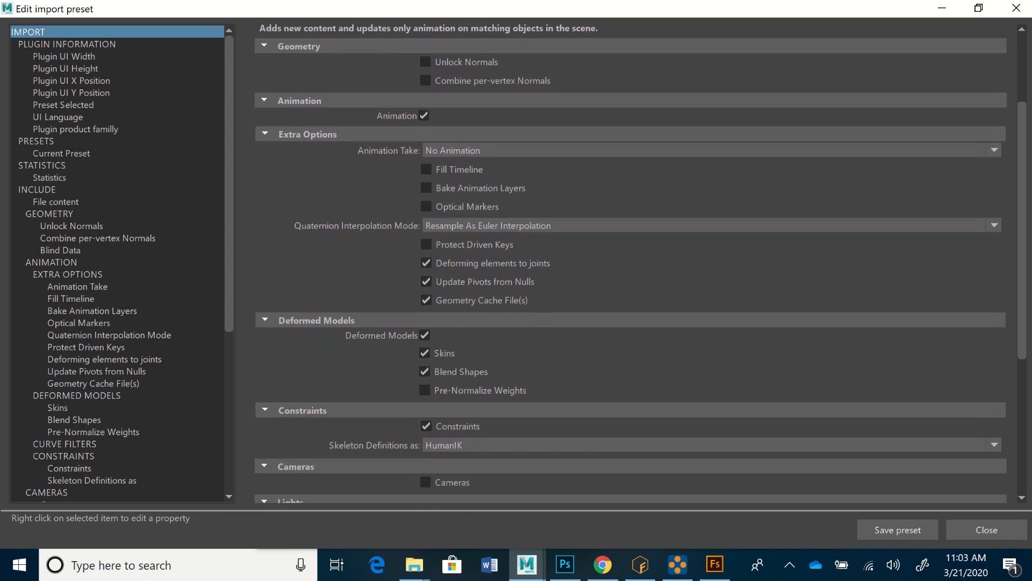
scroll(629, 264, "down", 1)
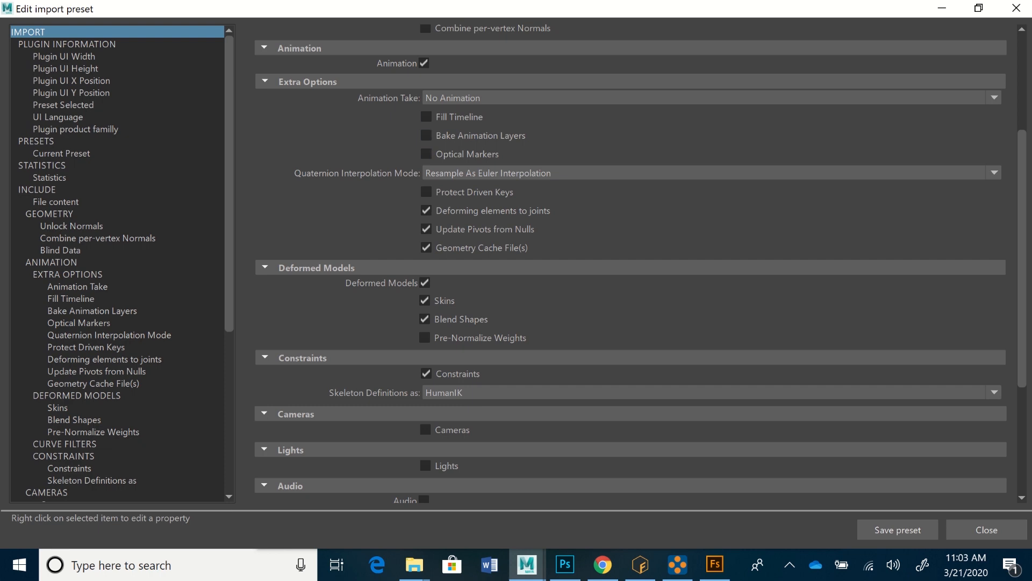
scroll(640, 264, "down", 5)
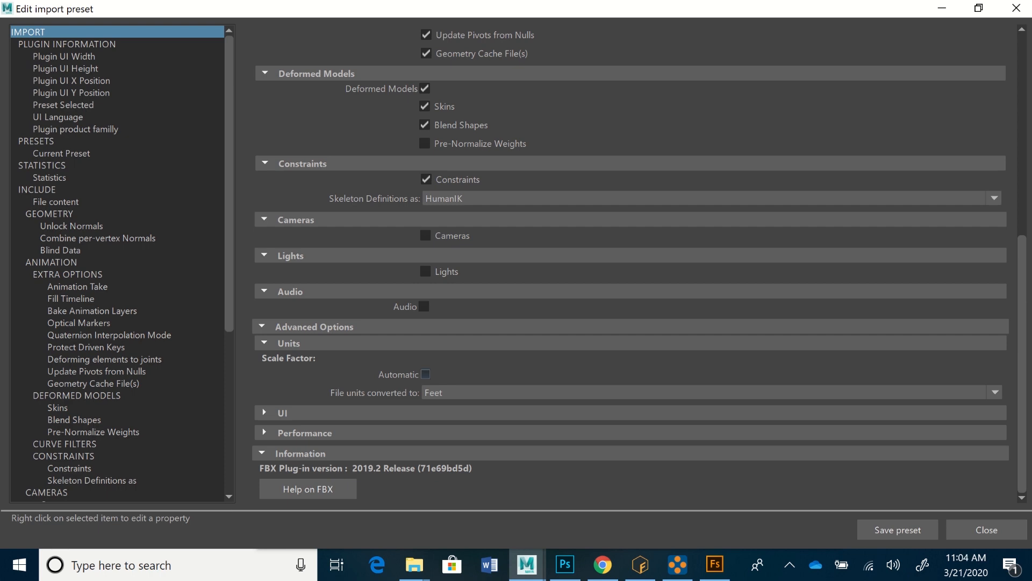
Step: Leave the automatic scale factor off, convert file units to Feet, and close the preset editor without saving a named preset
left_click(425, 375)
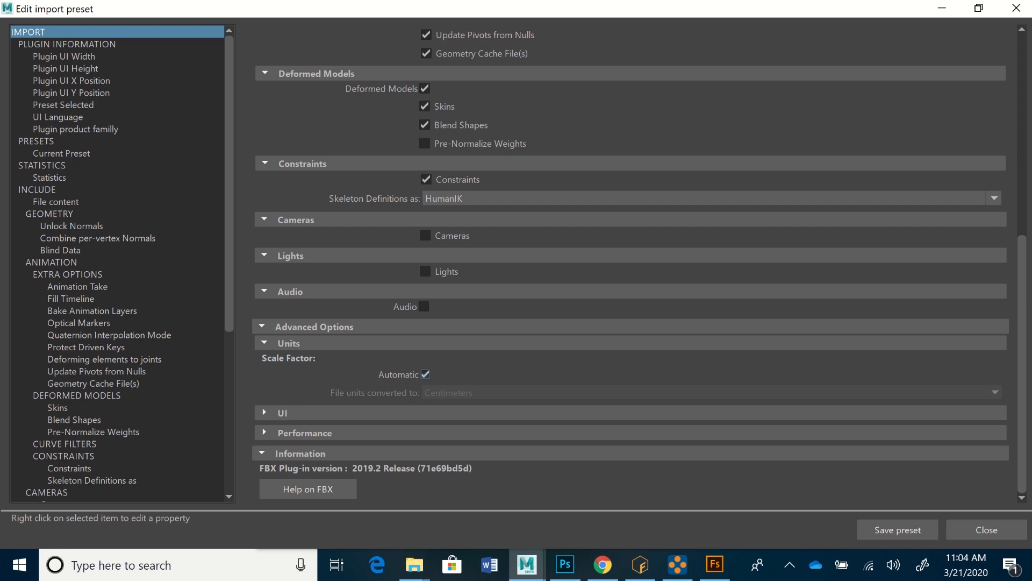
left_click(425, 374)
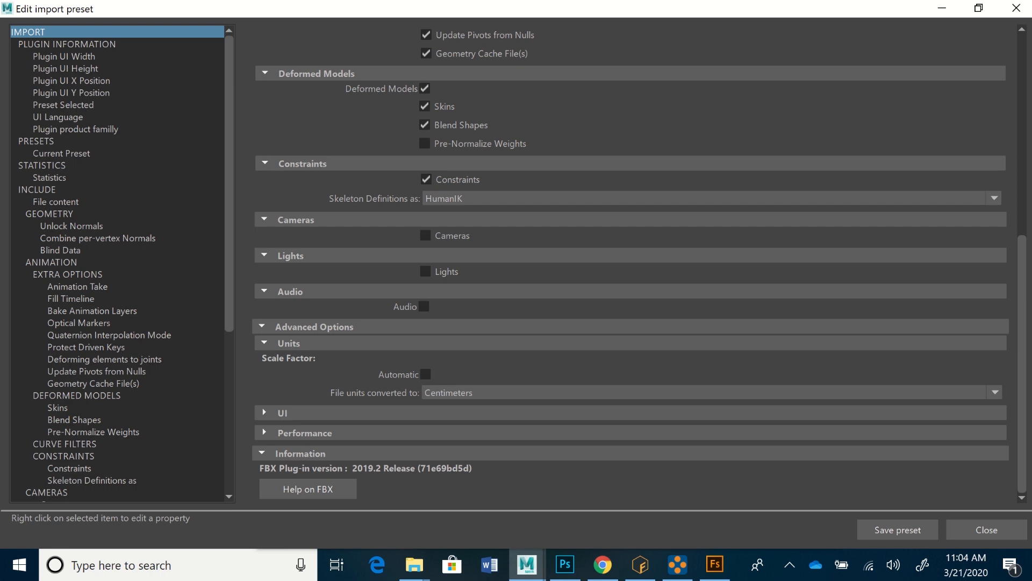
left_click(473, 392)
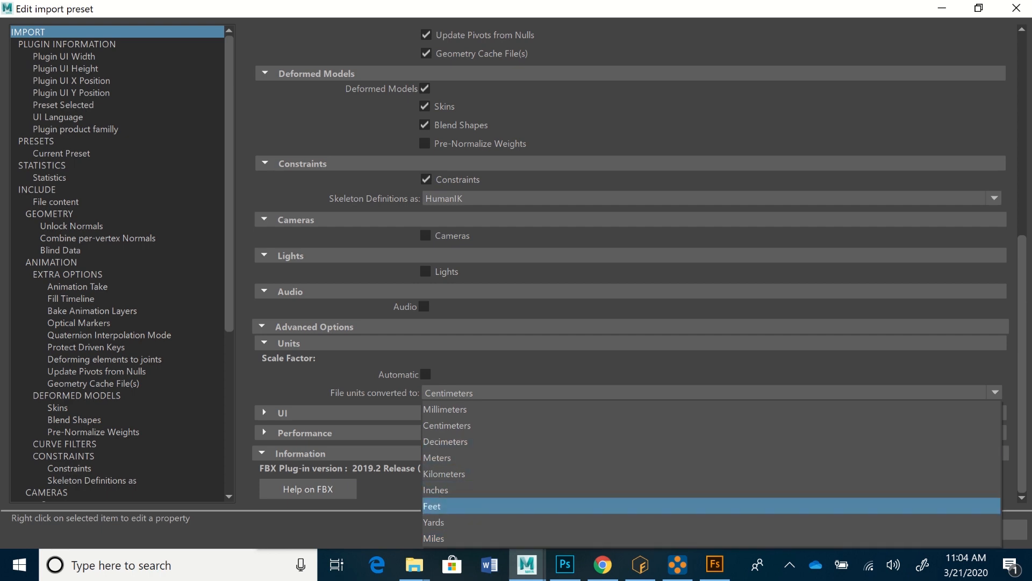
left_click(446, 505)
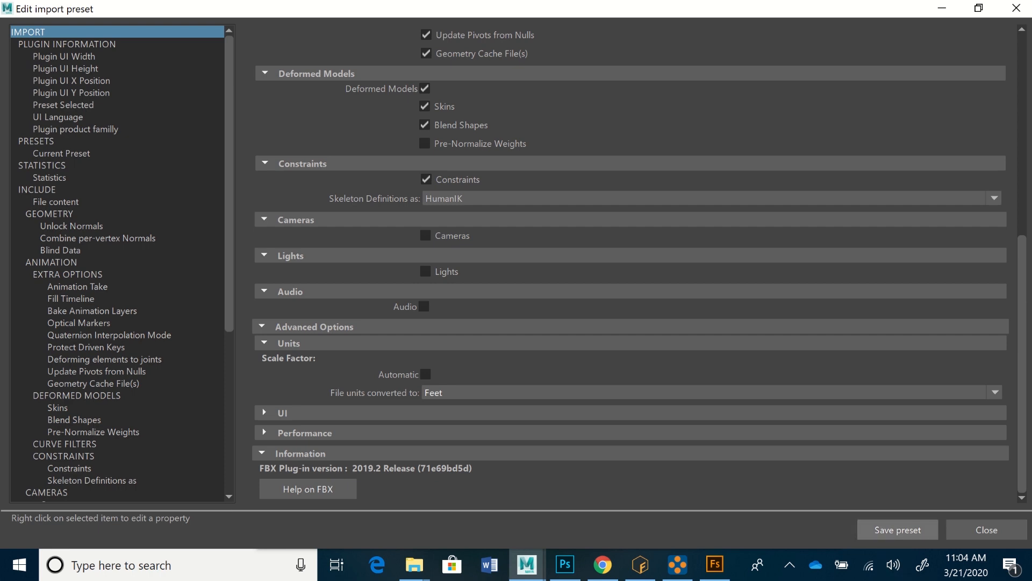
left_click(898, 530)
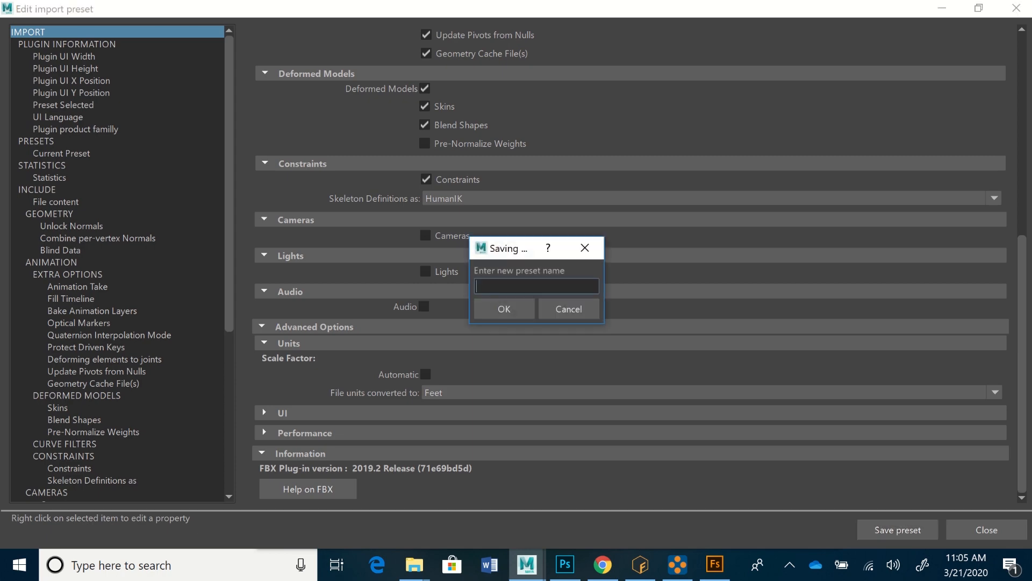
left_click(568, 309)
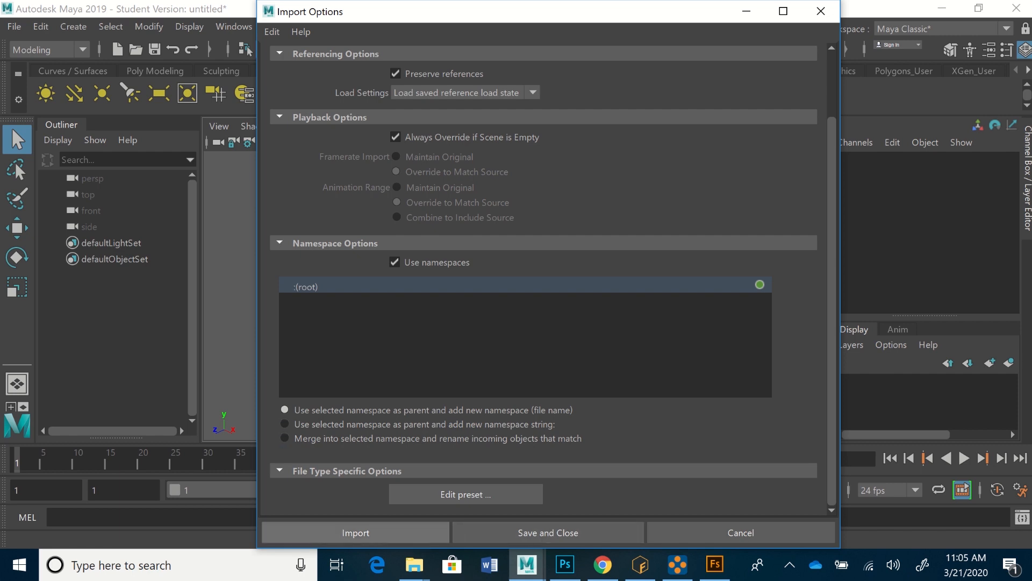
Step: Import SuferDude2.fbx from the SurferDude2_Anims folder inside the project's assets\SuferDude2 folder
left_click(355, 533)
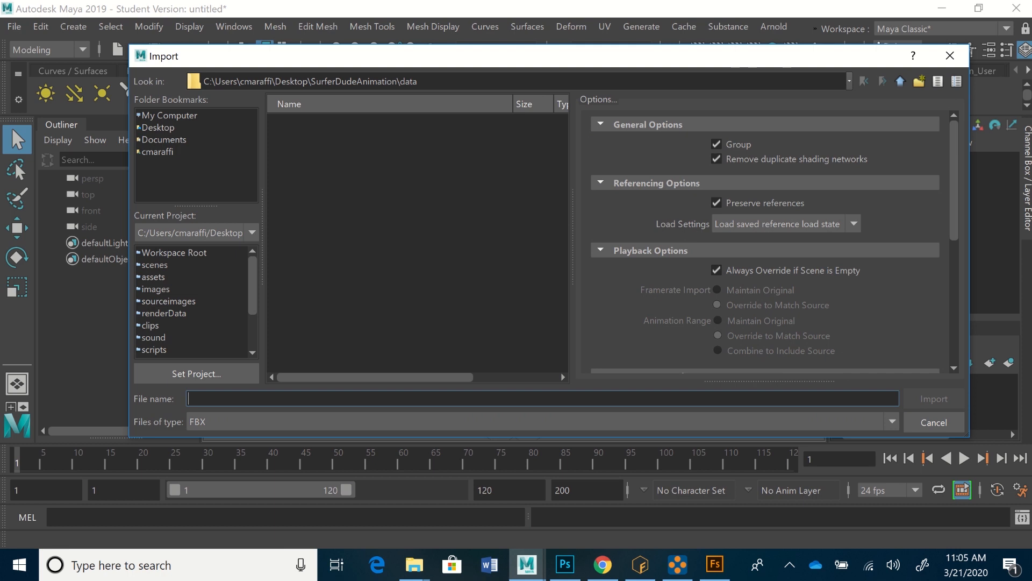
left_click(154, 276)
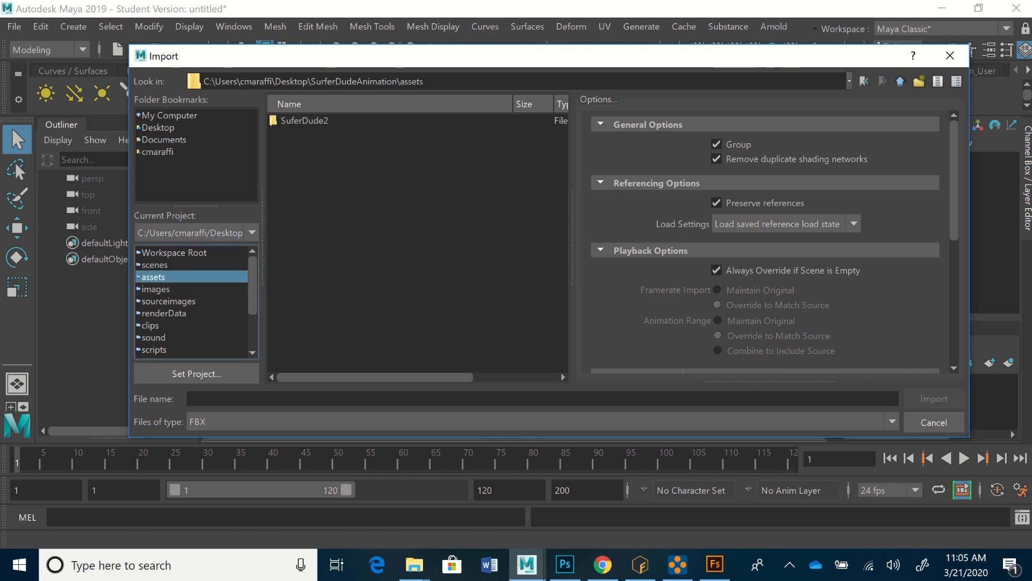
double_click(304, 121)
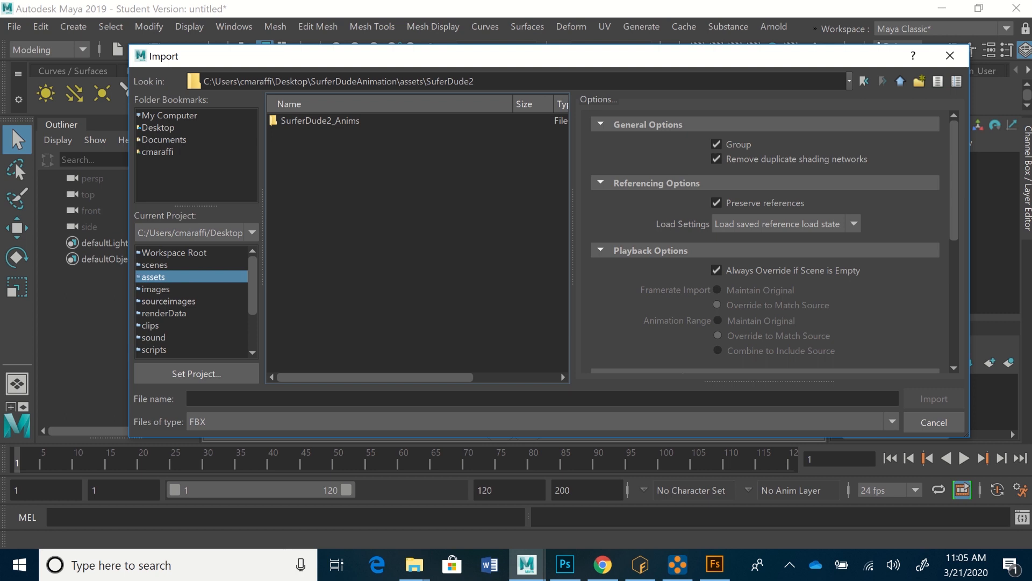
double_click(305, 120)
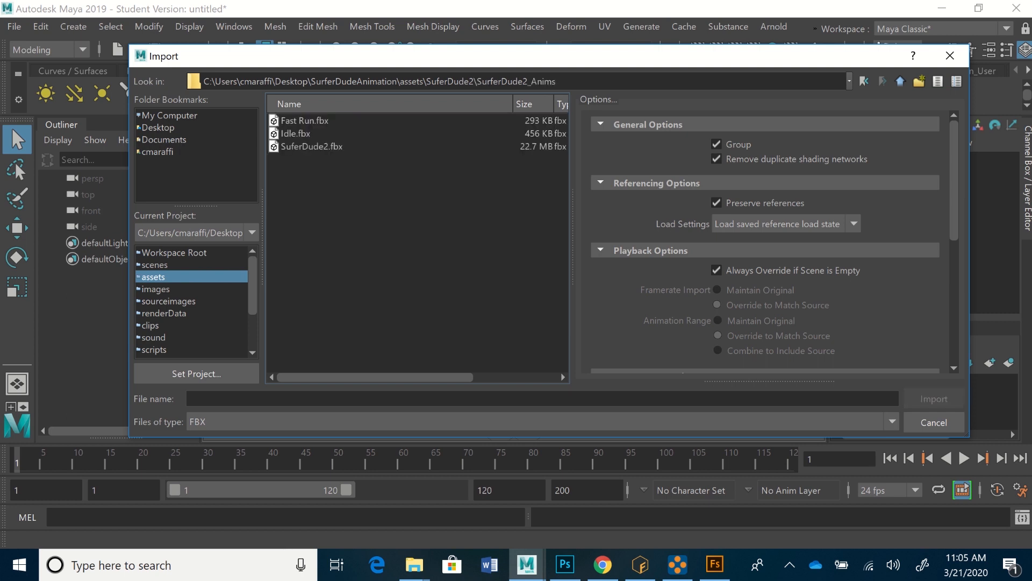
left_click(312, 147)
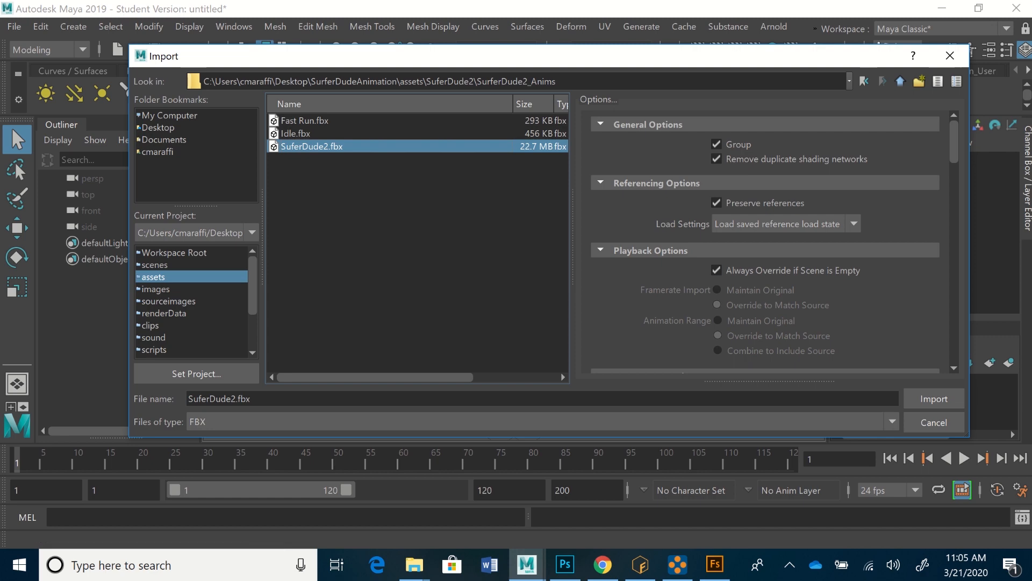
scroll(769, 242, "down", 15)
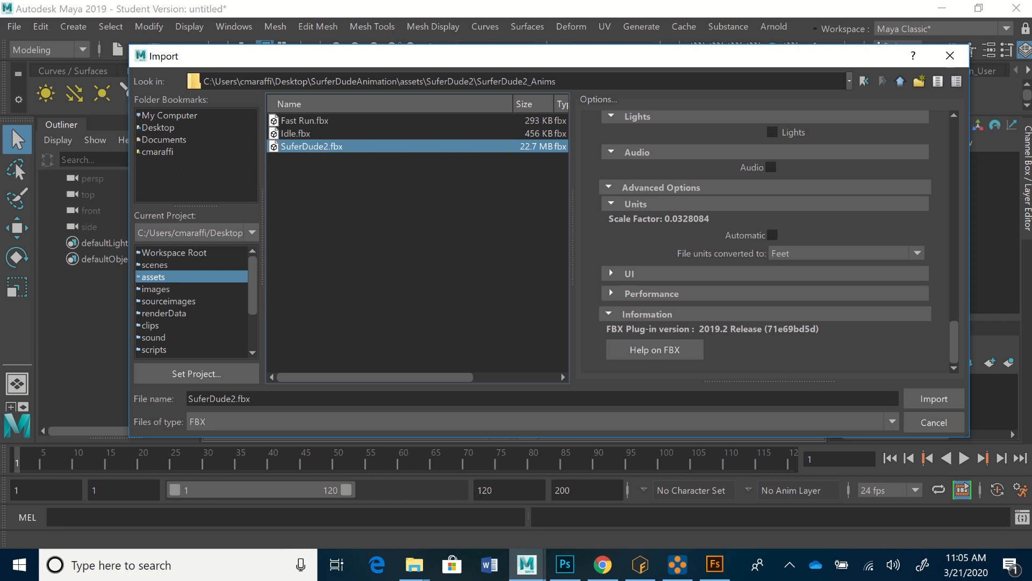
scroll(769, 242, "up", 3)
scroll(769, 242, "up", 12)
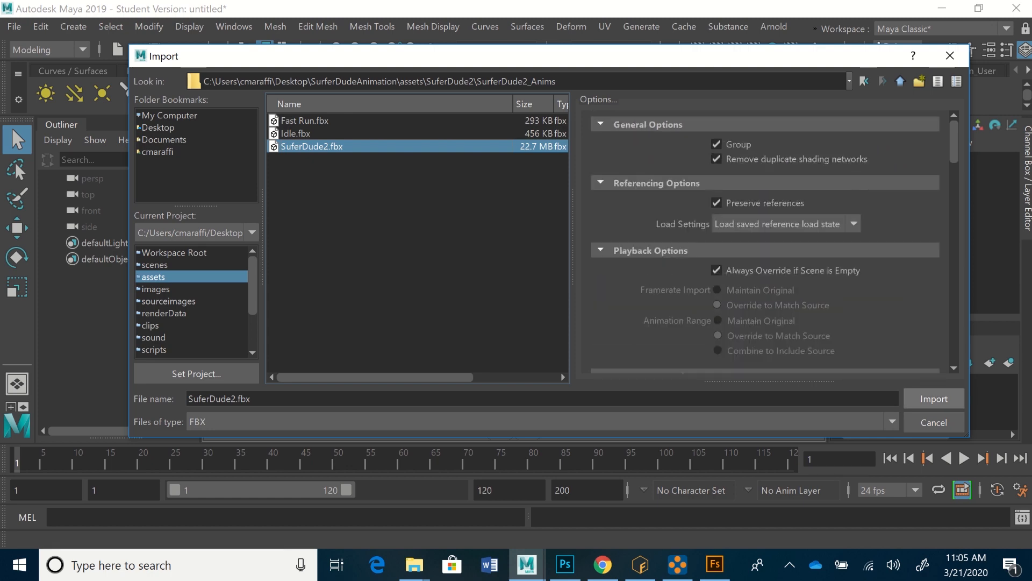
left_click(934, 398)
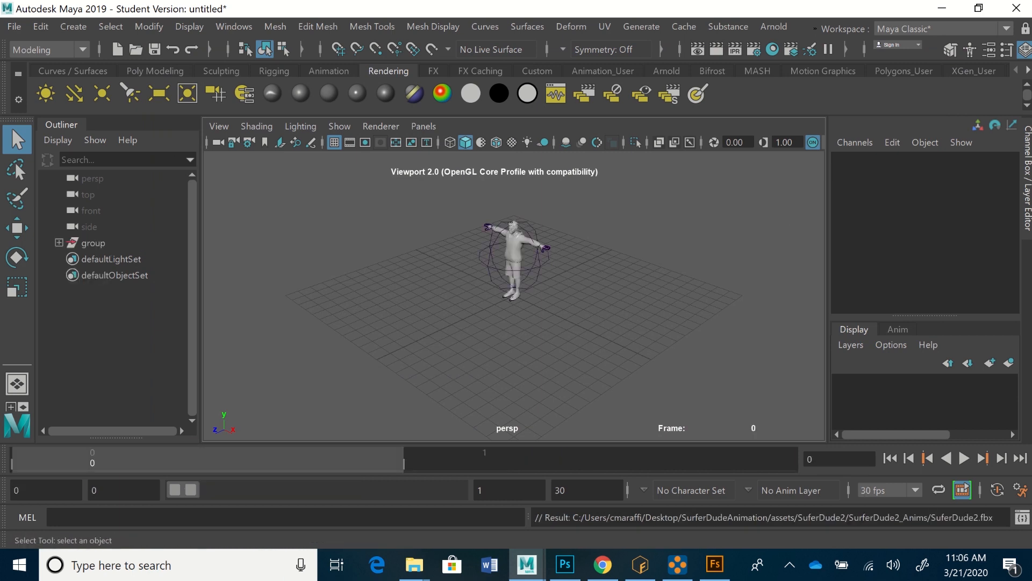
Step: Select the imported character's mixamorig:Hips joint and expand its group in the Outliner
scroll(514, 296, "up", 5)
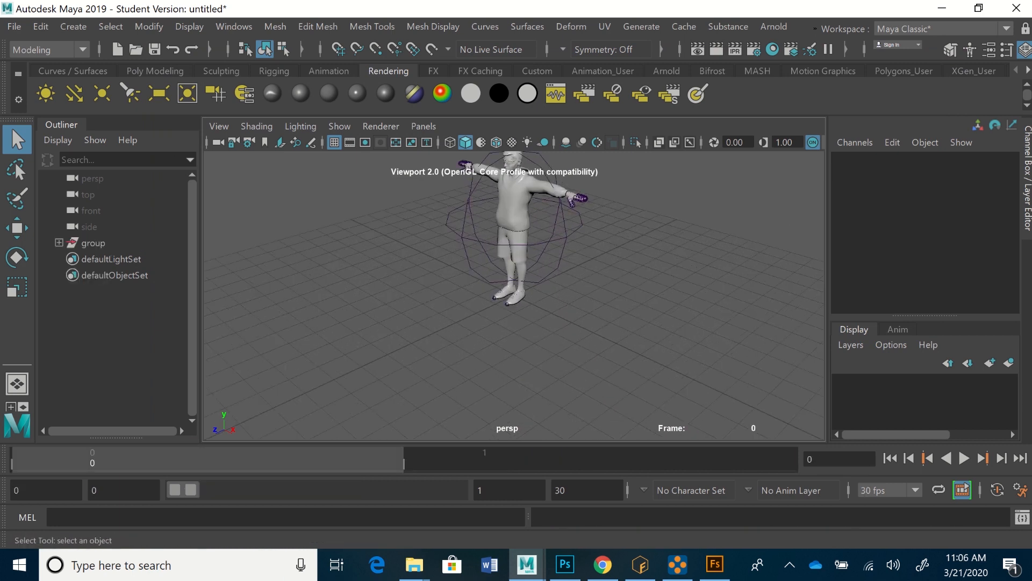
middle_click_drag(516, 226, 511, 315, "alt")
scroll(511, 315, "up", 2)
left_click_drag(511, 315, 546, 269, "alt")
middle_click_drag(546, 269, 531, 252, "alt")
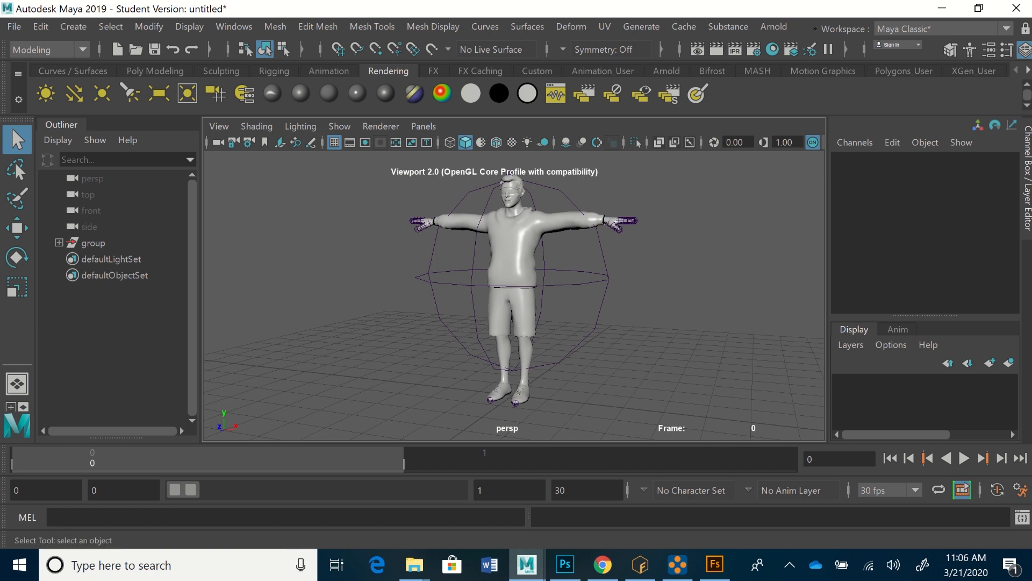
left_click(608, 279)
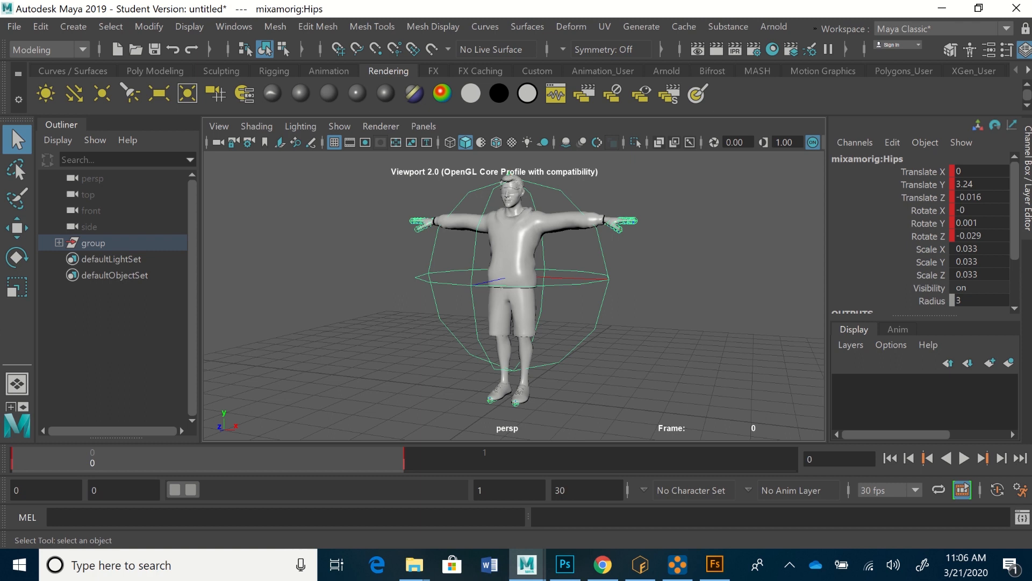
left_click(59, 243)
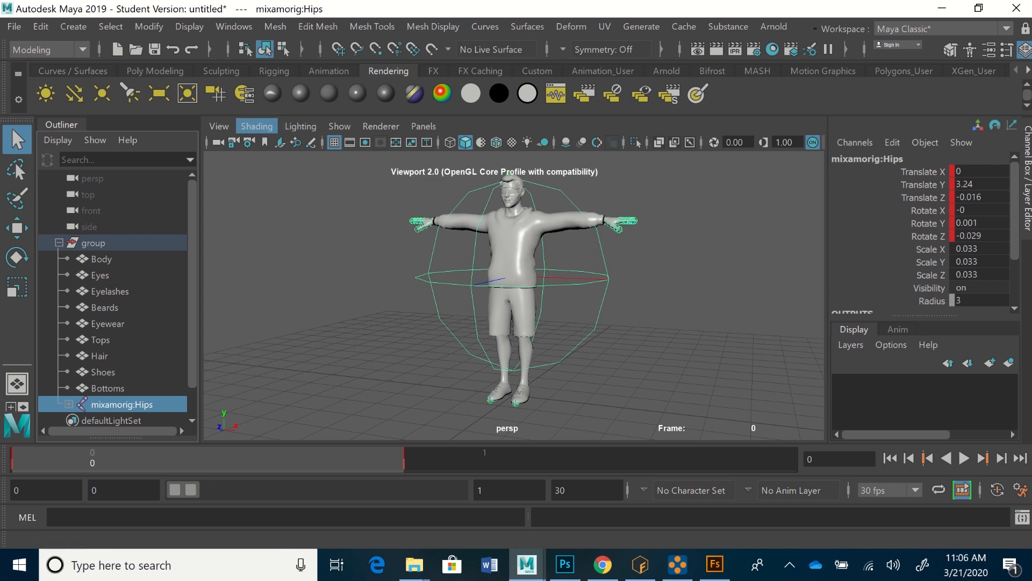
Step: Turn on X-Ray Joints to show the skeleton, enable textured display, and turn X-Ray Joints off again
left_click(257, 126)
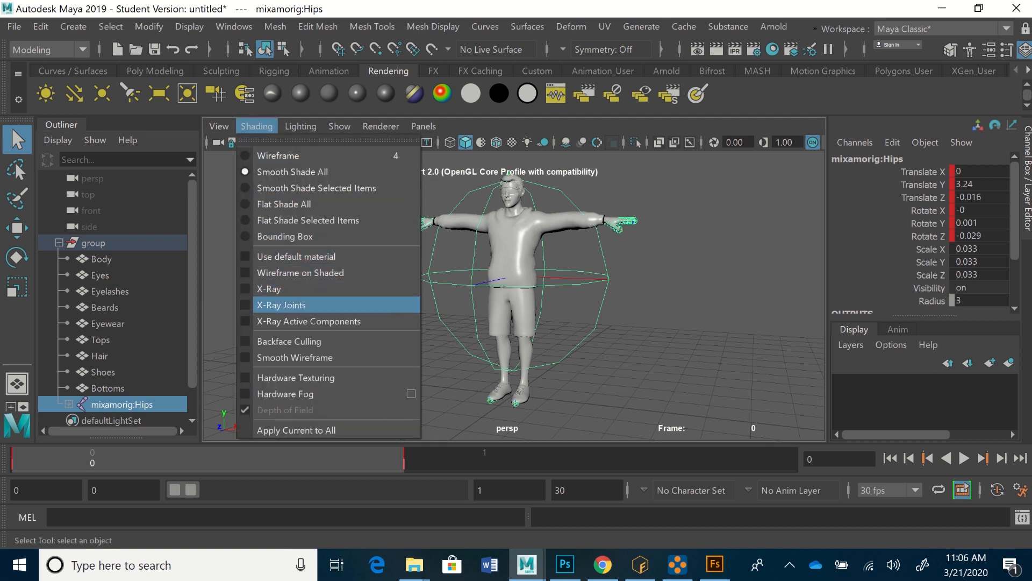
left_click(282, 305)
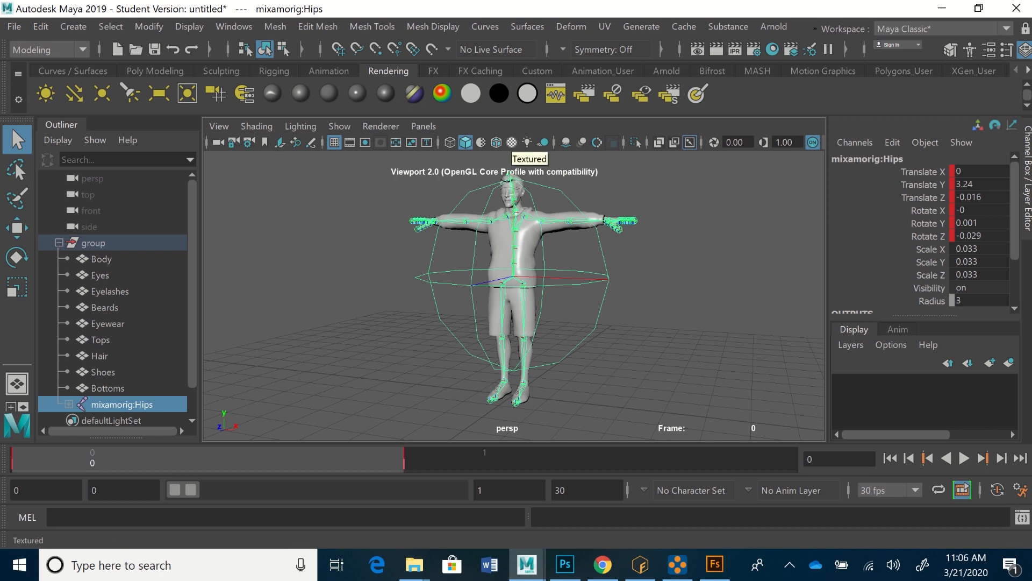
left_click(512, 142)
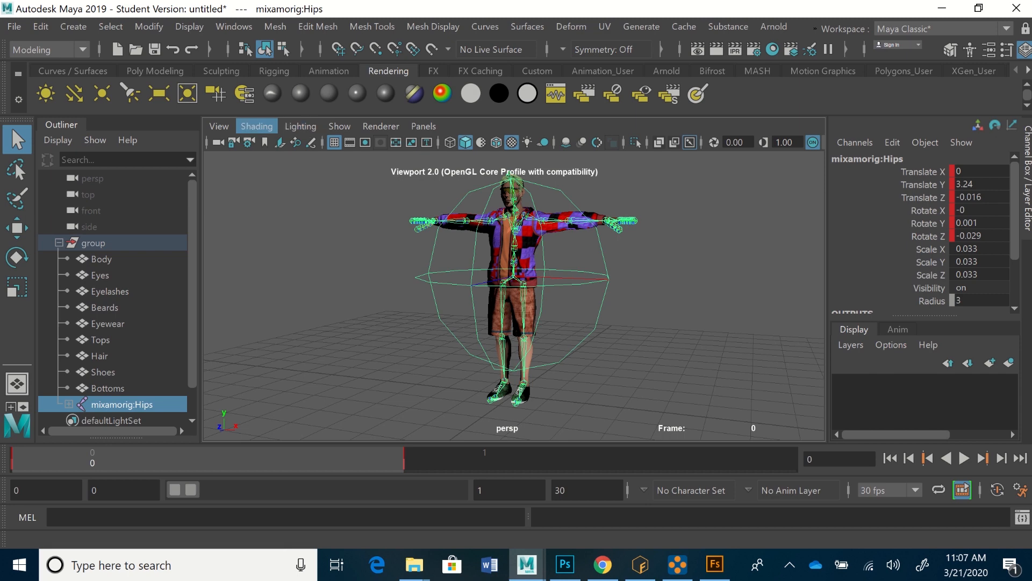
left_click(257, 125)
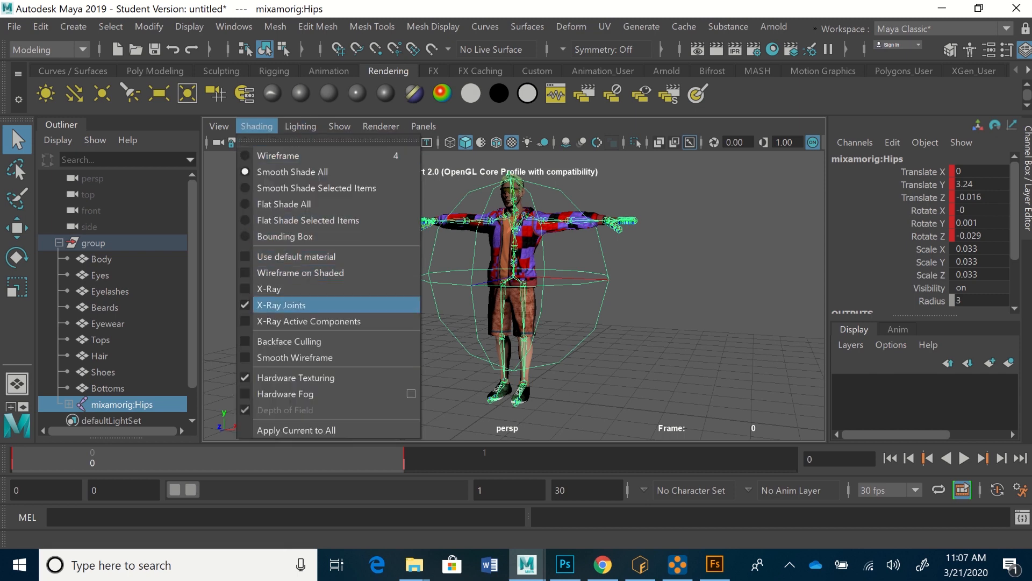
left_click(282, 305)
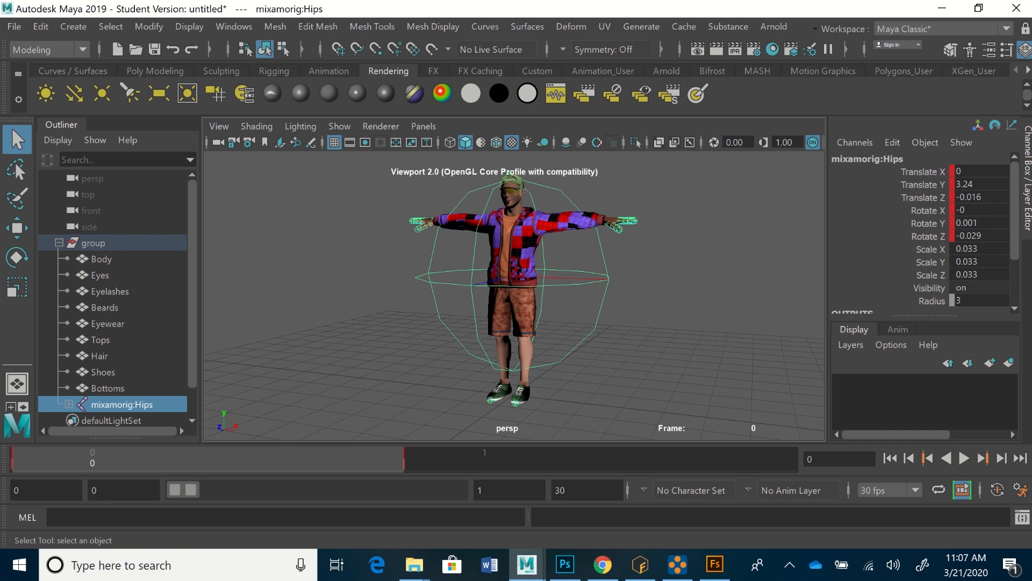
Step: Examine the textures on the character's shorts, jacket, face and hair up close
scroll(515, 295, "up", 3)
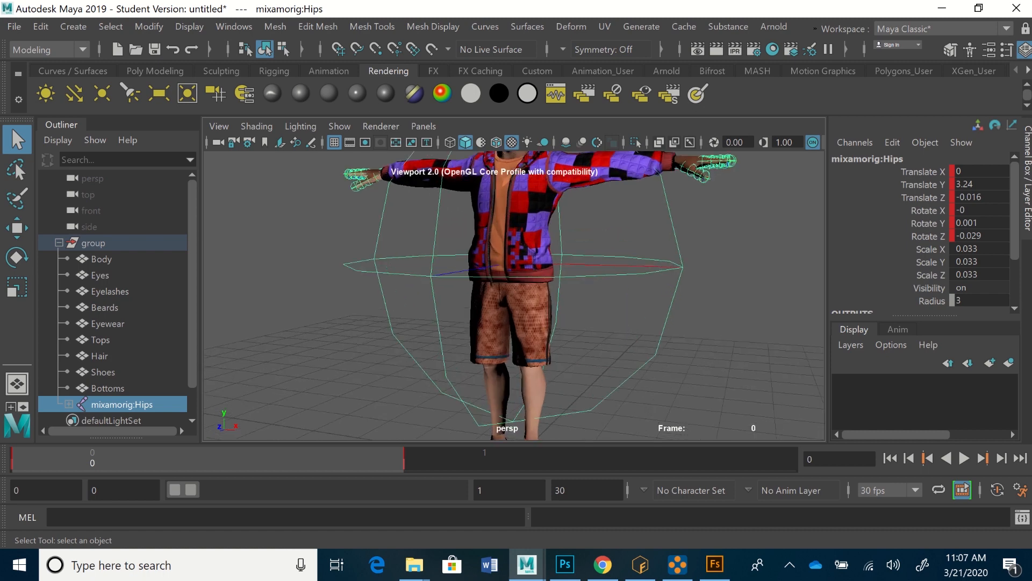
scroll(515, 295, "up", 3)
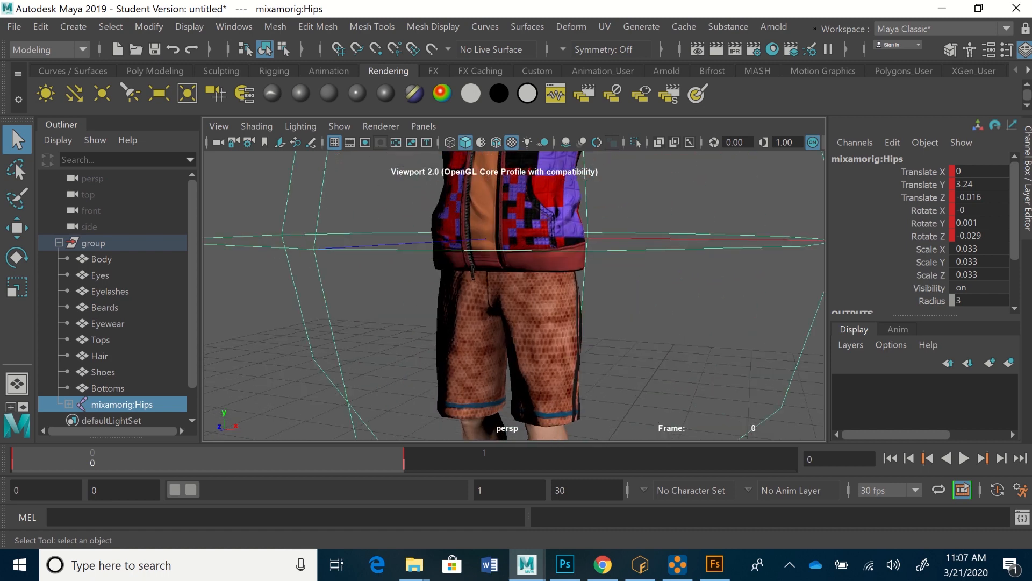
middle_click_drag(514, 242, 476, 519, "alt")
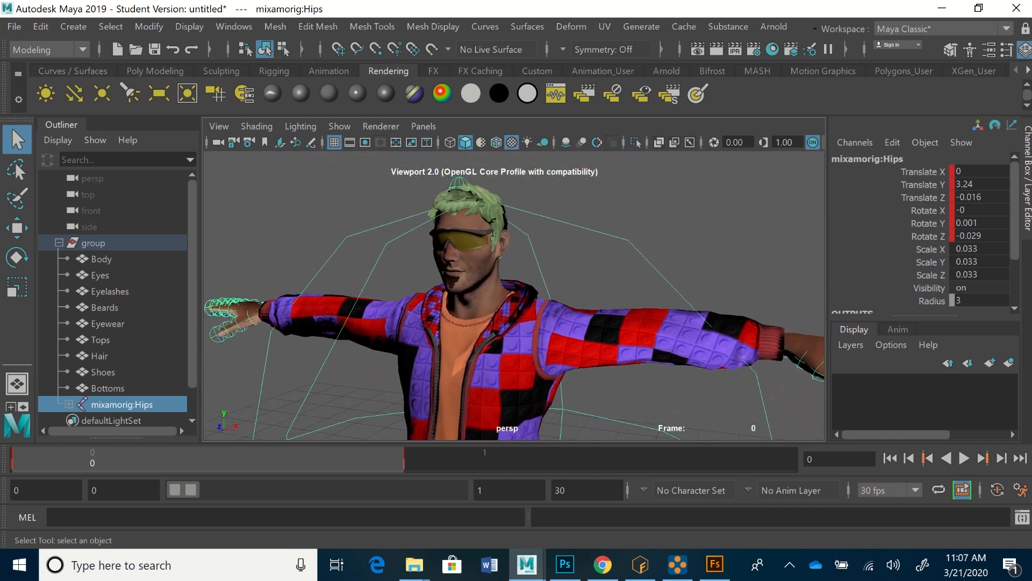
scroll(514, 296, "up", 2)
scroll(514, 296, "up", 2)
left_click_drag(514, 296, 532, 316, "alt")
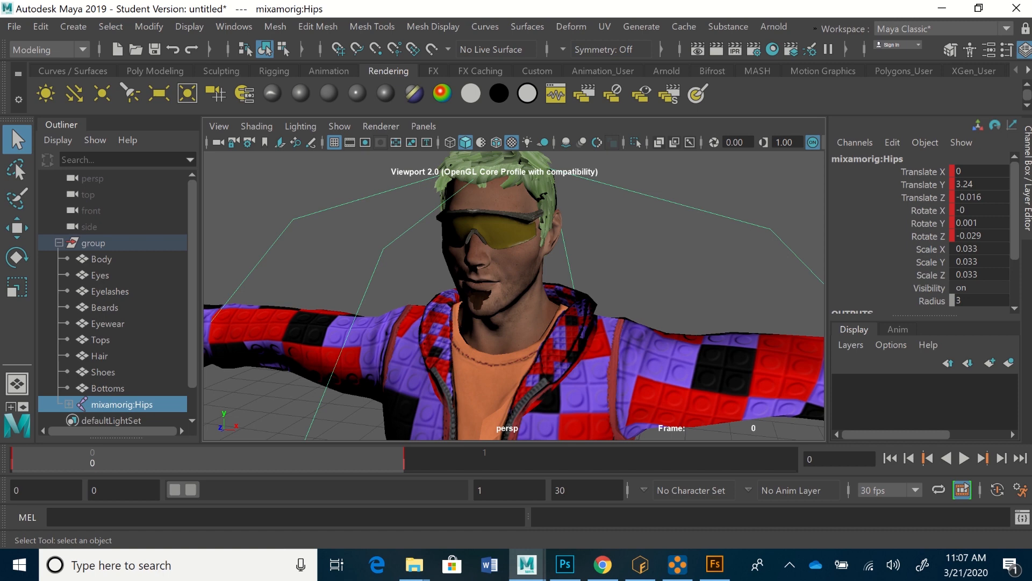
scroll(514, 296, "down", 8)
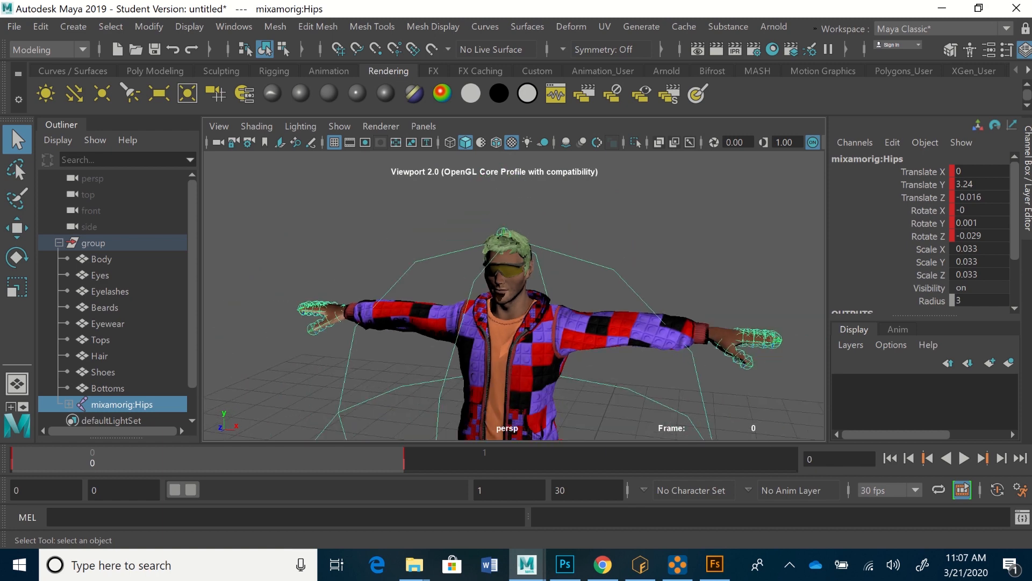
Step: Examine the textured character from the front, over the whole outfit and close up on the face
scroll(514, 296, "down", 5)
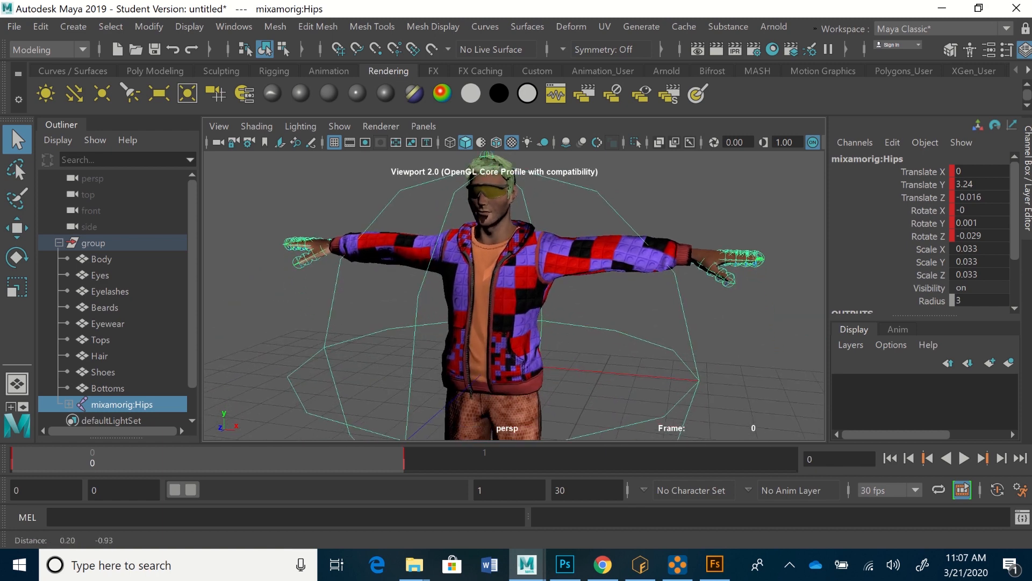
scroll(514, 296, "down", 5)
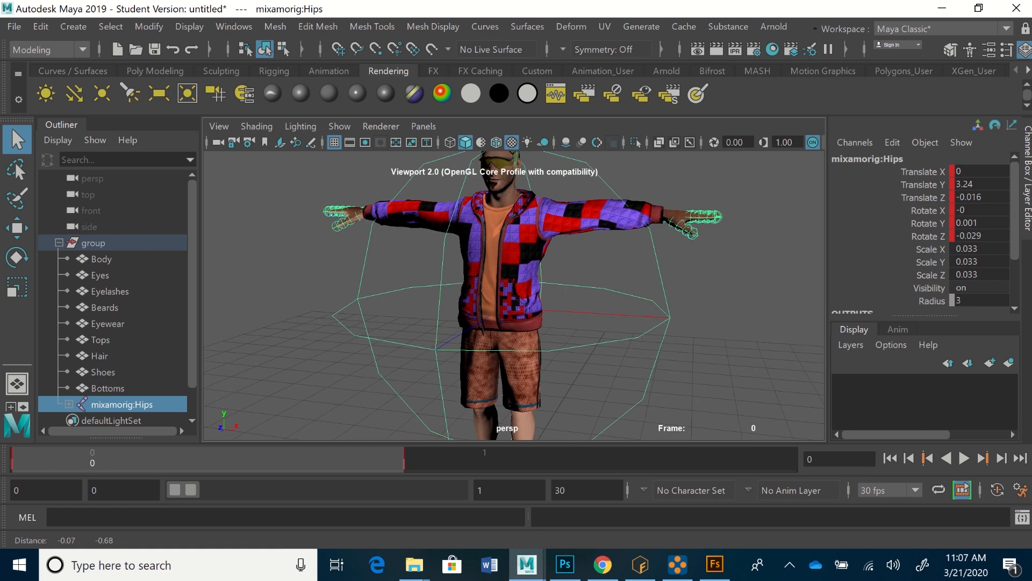
left_click_drag(514, 296, 539, 295, "alt")
scroll(539, 295, "up", 1)
scroll(539, 296, "down", 1)
scroll(539, 296, "up", 1)
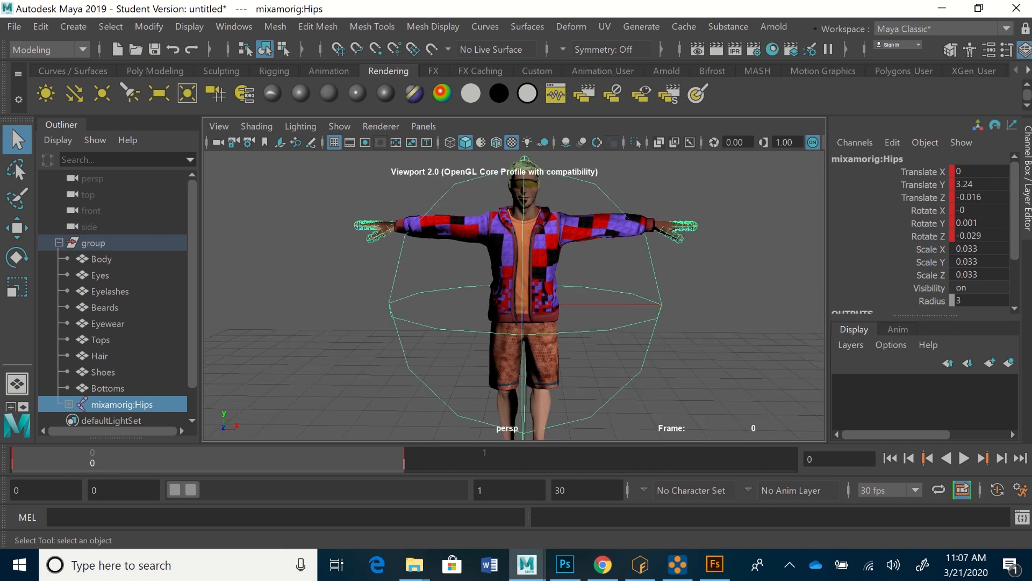
scroll(539, 295, "up", 7)
middle_click_drag(539, 295, 491, 504, "alt")
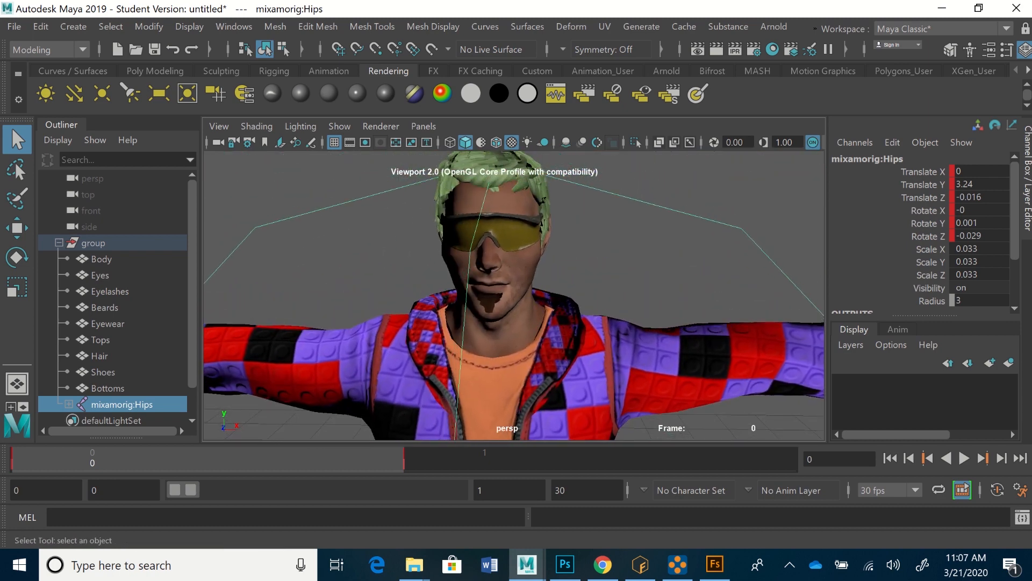
Step: Select the Body mesh at the character's face and open its Attribute Editor, placed clear of the face
left_click(505, 269)
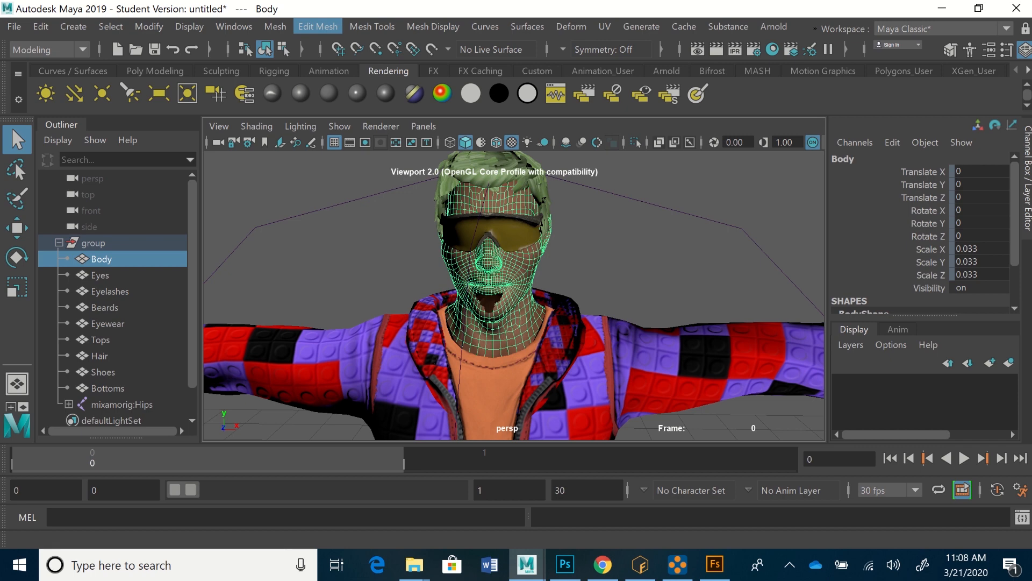
left_click(234, 26)
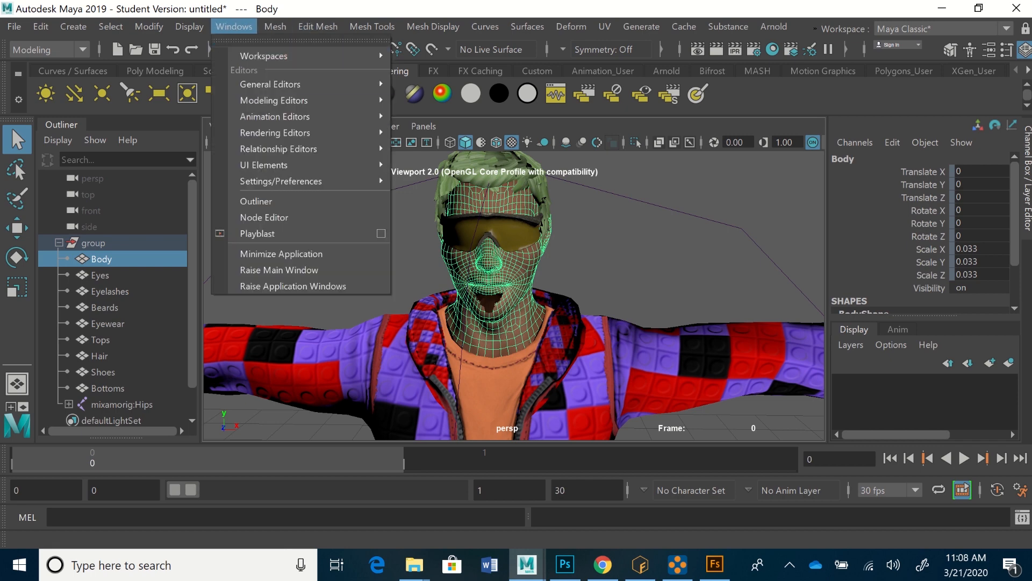
mouse_move(290, 84)
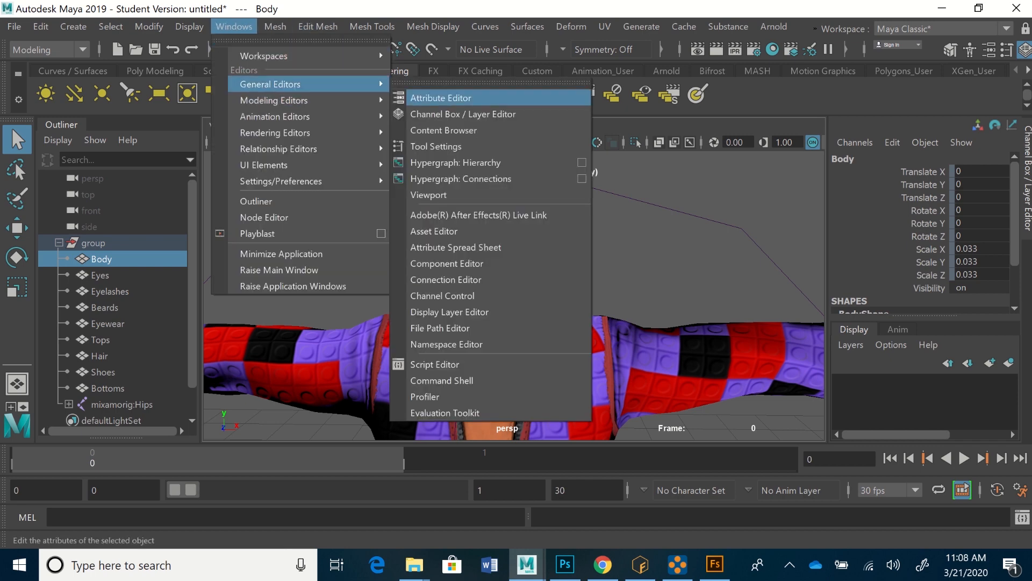
left_click(441, 98)
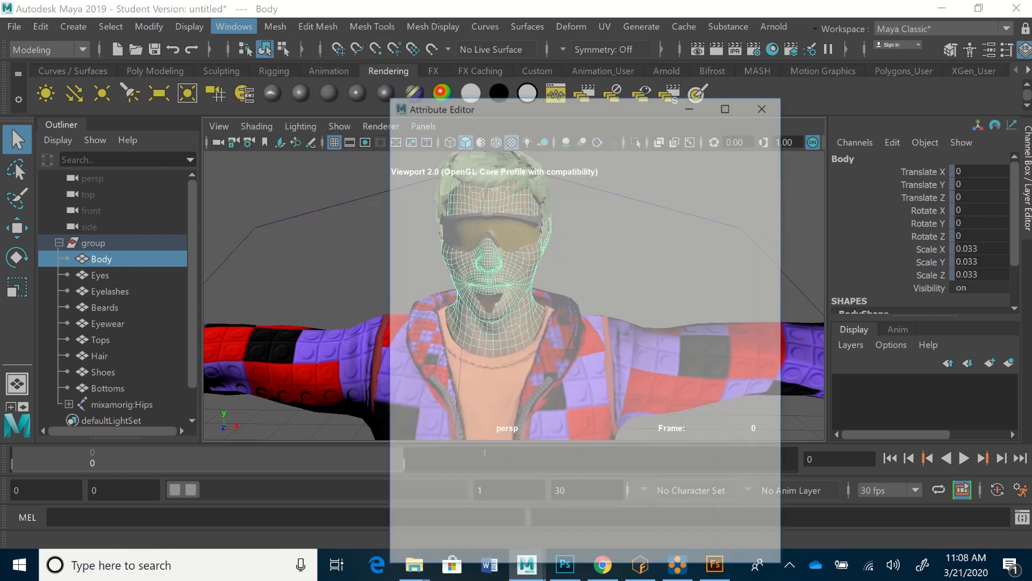
left_click_drag(473, 104, 653, 49)
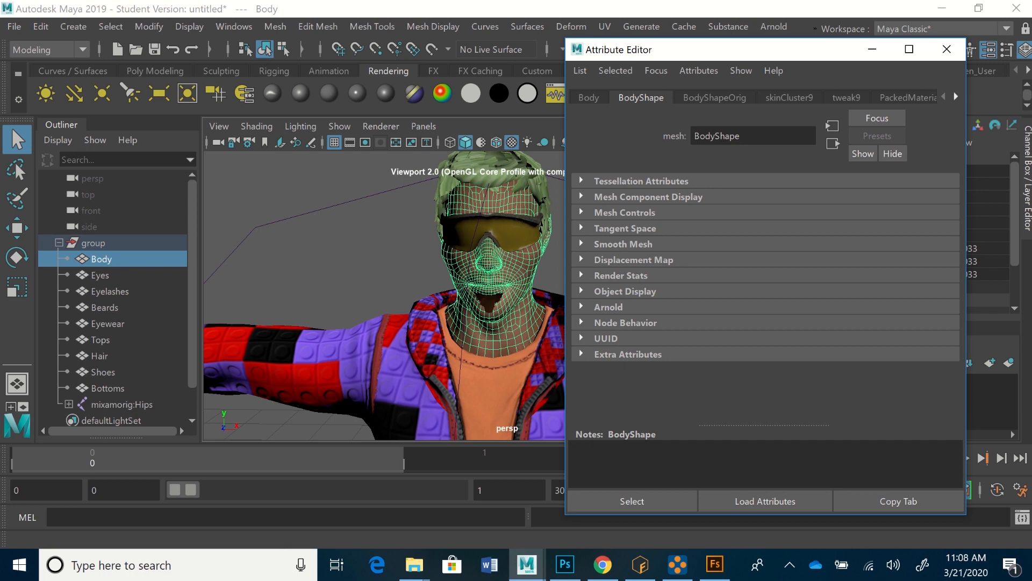
Step: Show the Body mesh's PackedMaterial0mat material, inspect the file texture connected to its Color, and return to the material
left_click(956, 97)
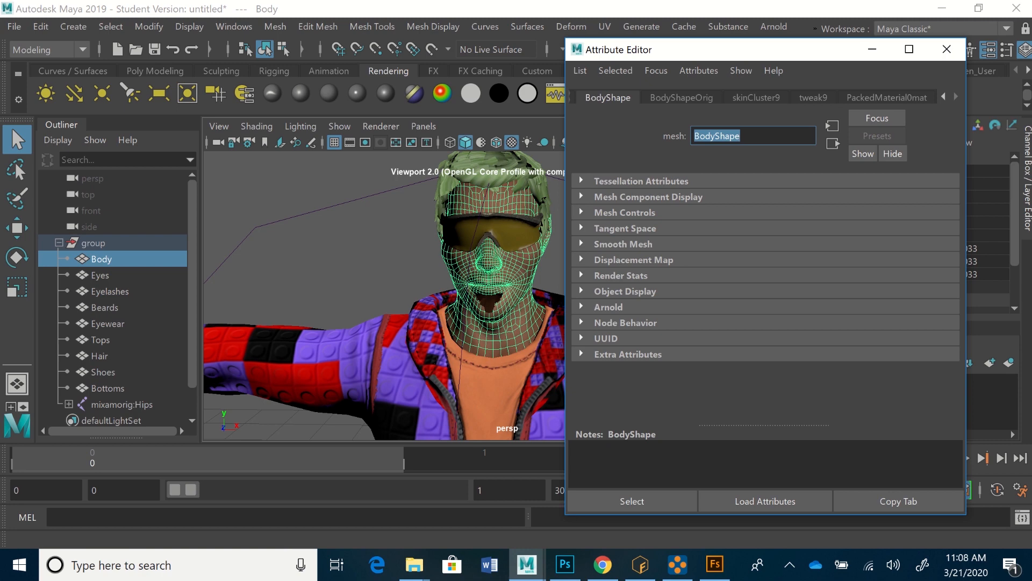
left_click(887, 98)
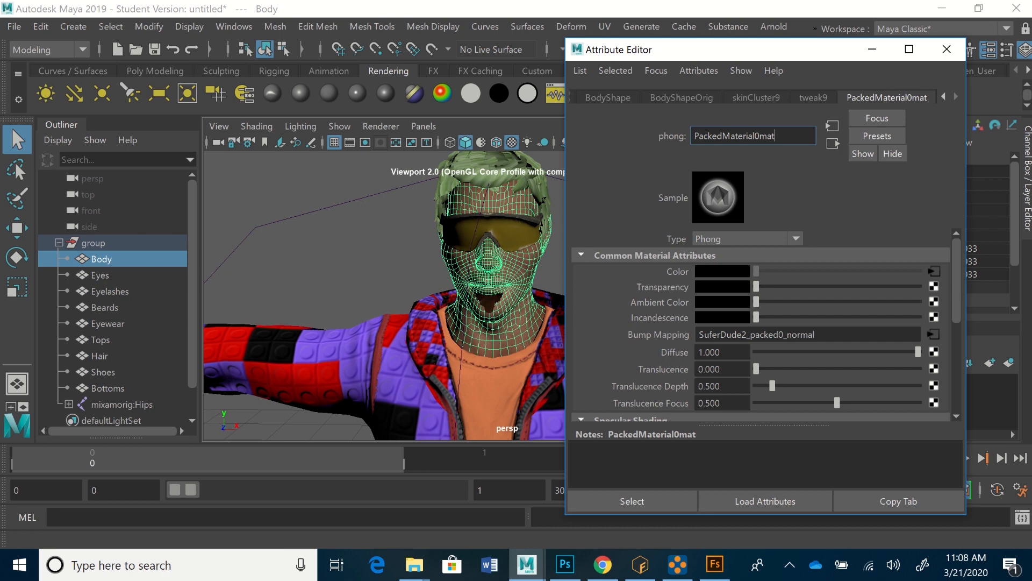
scroll(761, 325, "down", 1)
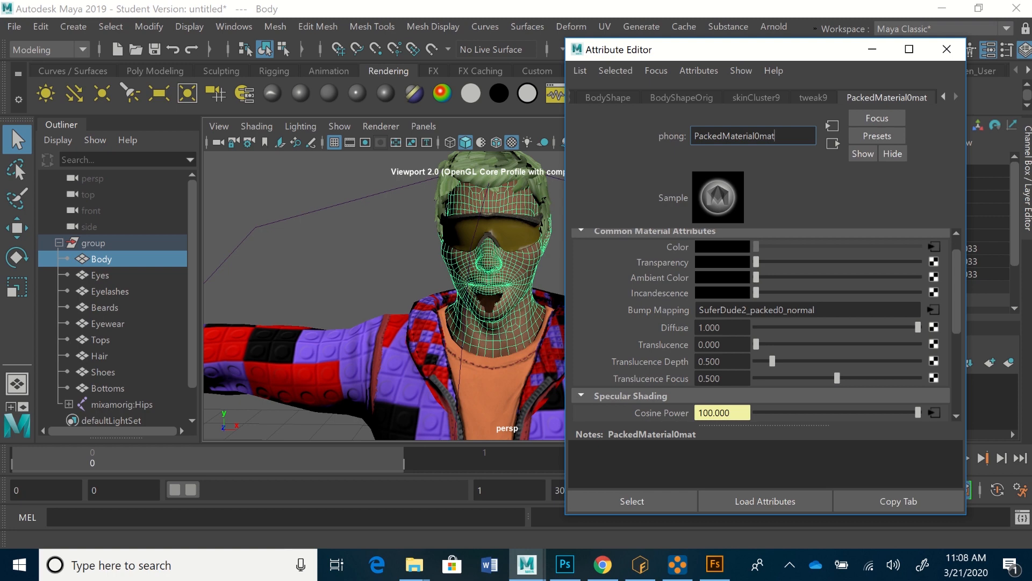
left_click(935, 246)
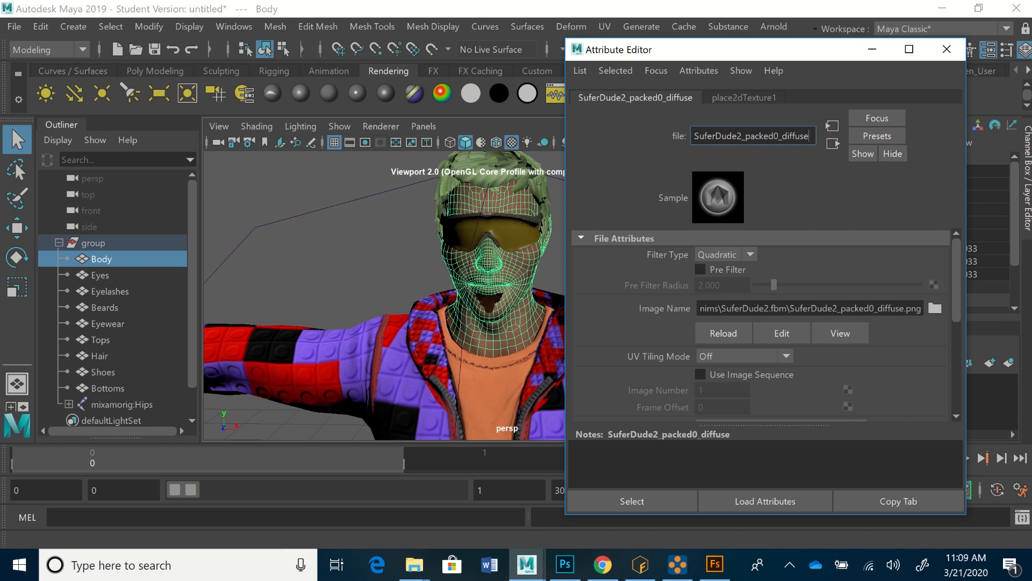
left_click(490, 269)
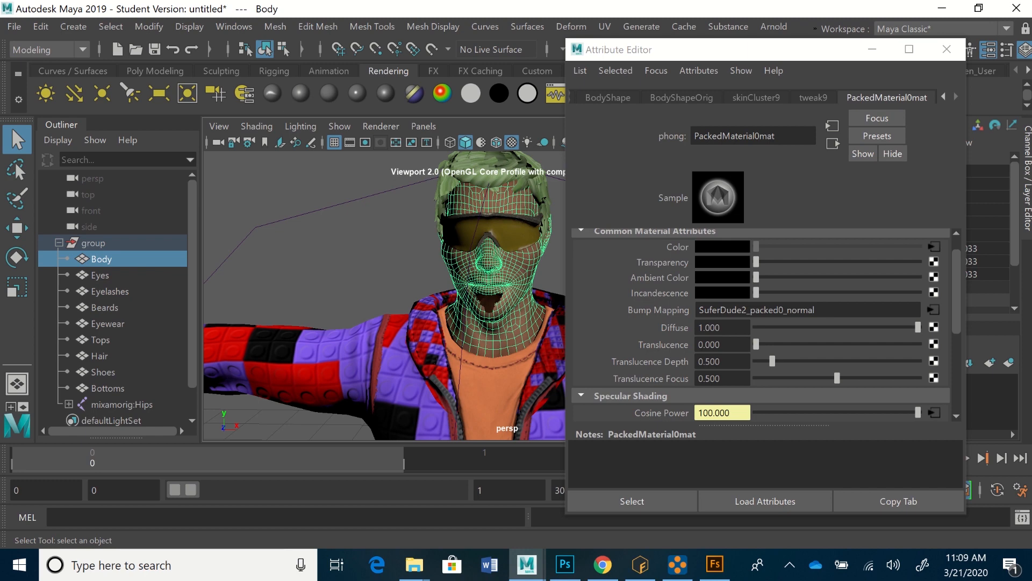
Step: Inspect the file texture connected to the body material's Specular Color, then return to the material
scroll(761, 323, "down", 5)
scroll(761, 323, "down", 1)
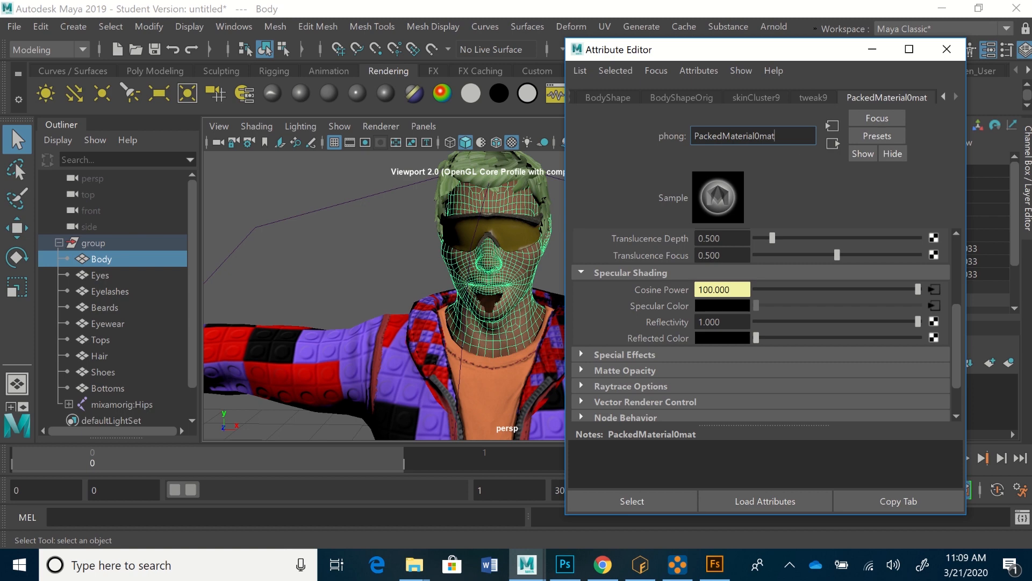
left_click(934, 305)
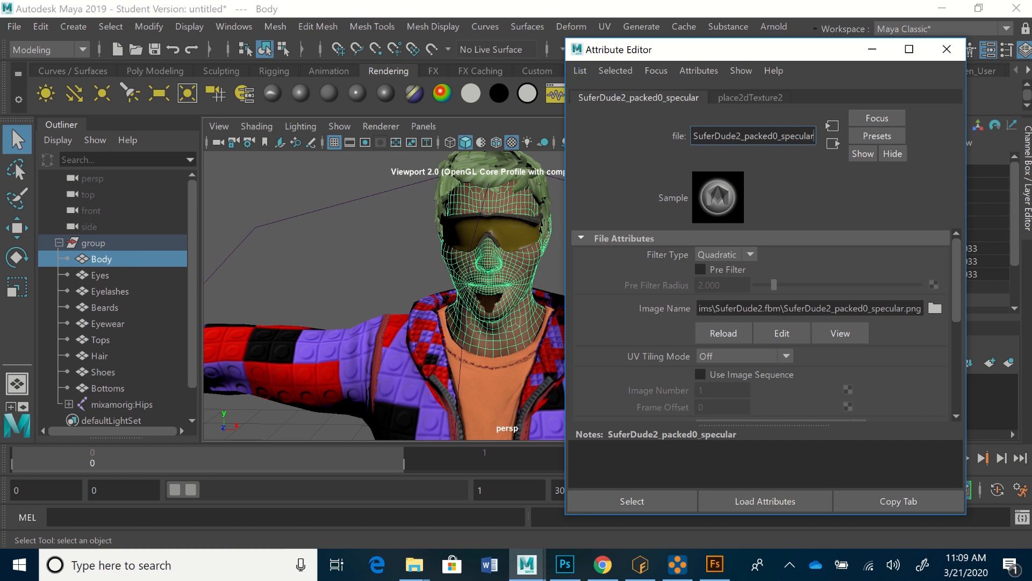
left_click(101, 259)
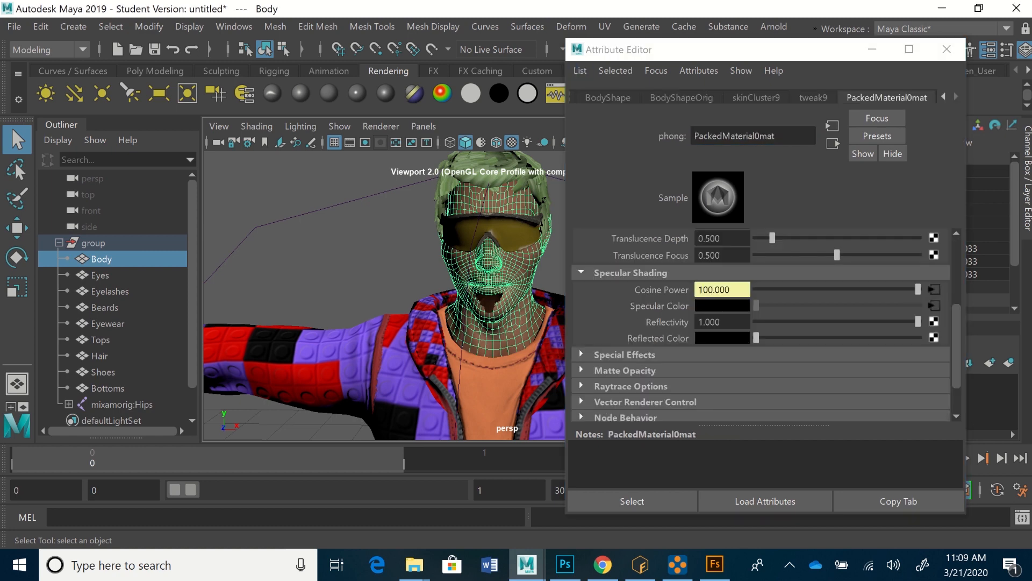
Step: Follow the body material's Cosine Power connection to the SuferDude2_packed0_gloss file node, then return to the material
left_click(934, 289)
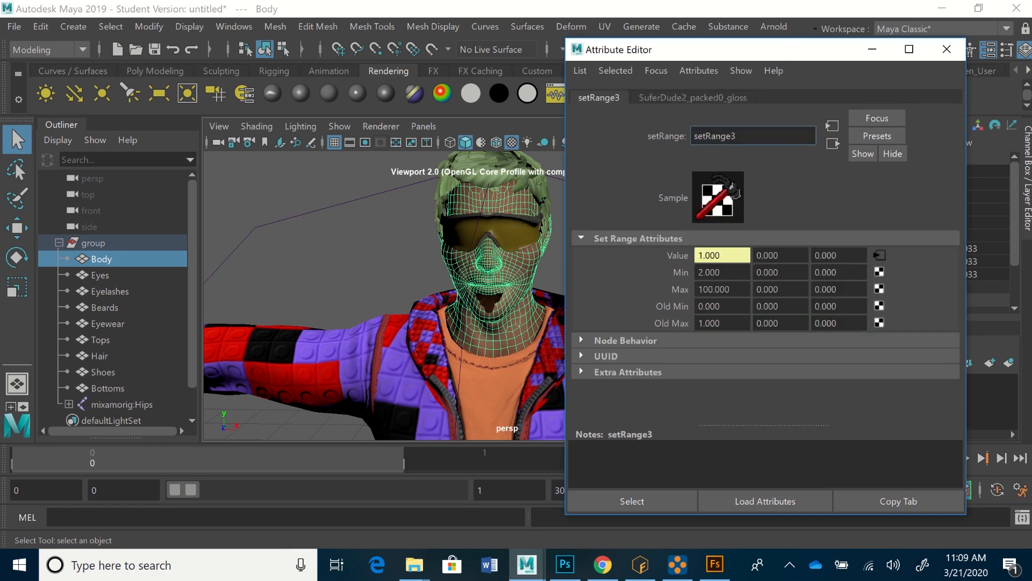
left_click(692, 98)
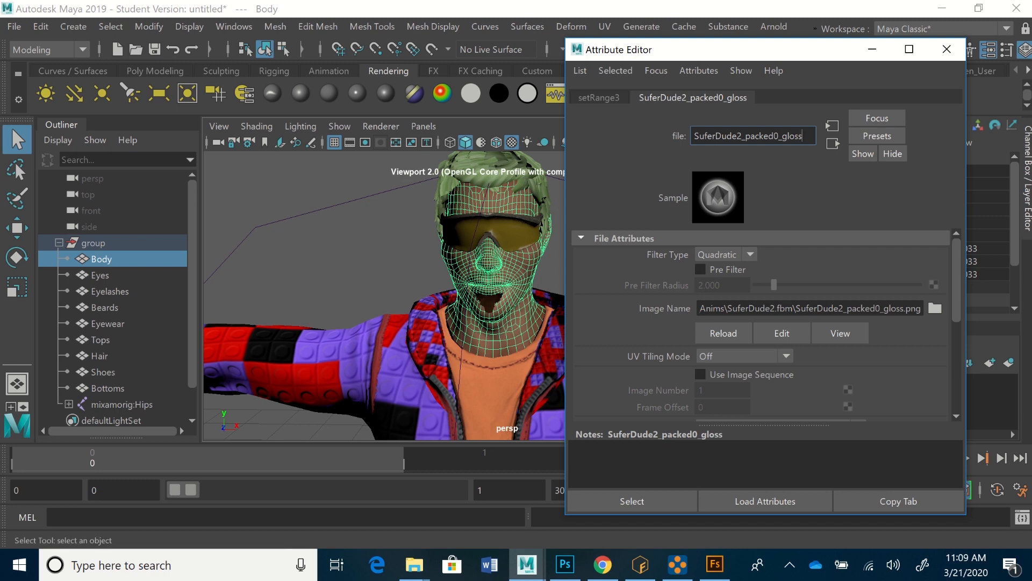
left_click(505, 291)
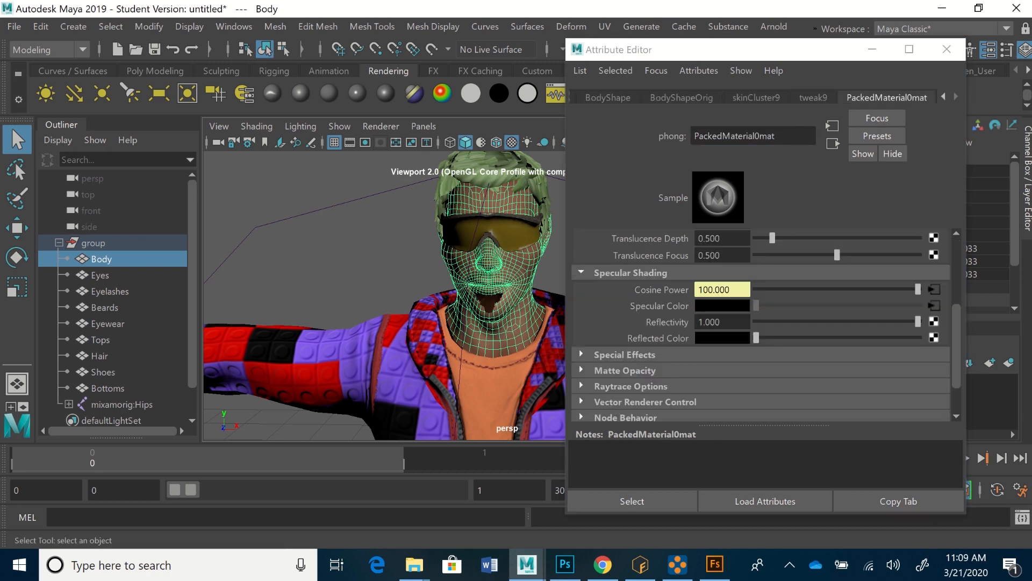
Step: Deselect the Body mesh and close the Attribute Editor
left_click(344, 258)
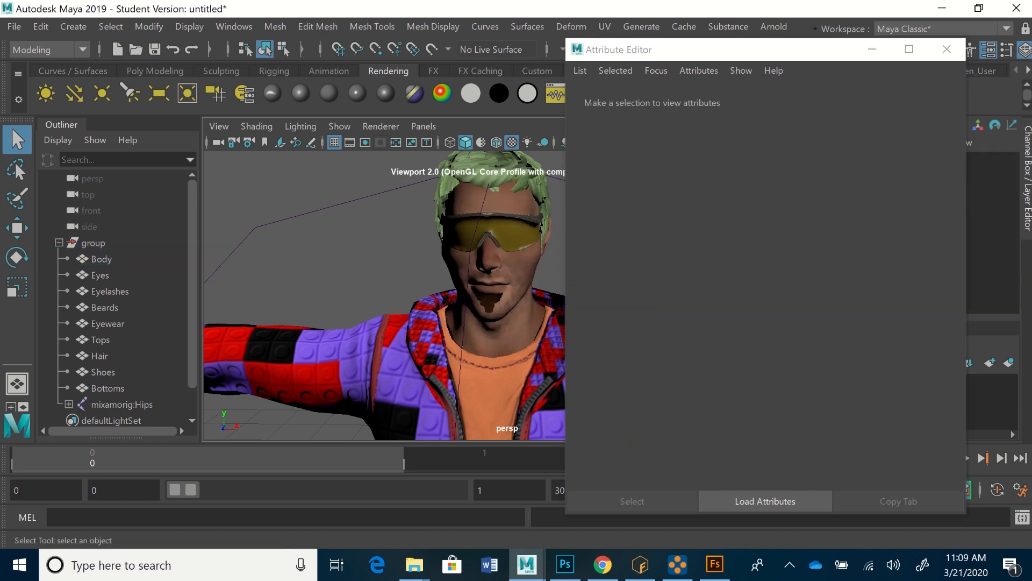
scroll(385, 295, "down", 5)
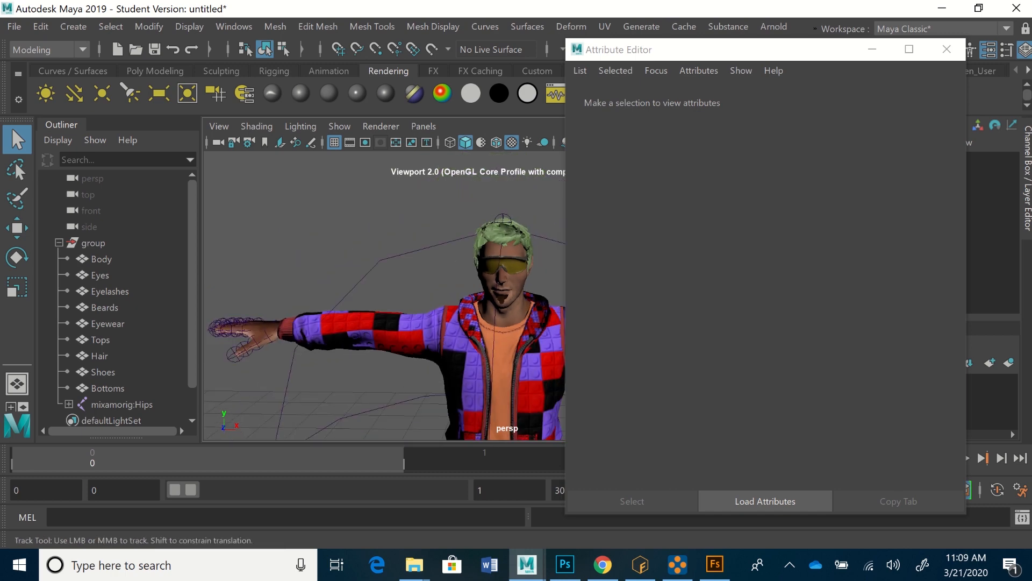
middle_click_drag(385, 296, 317, 228, "alt")
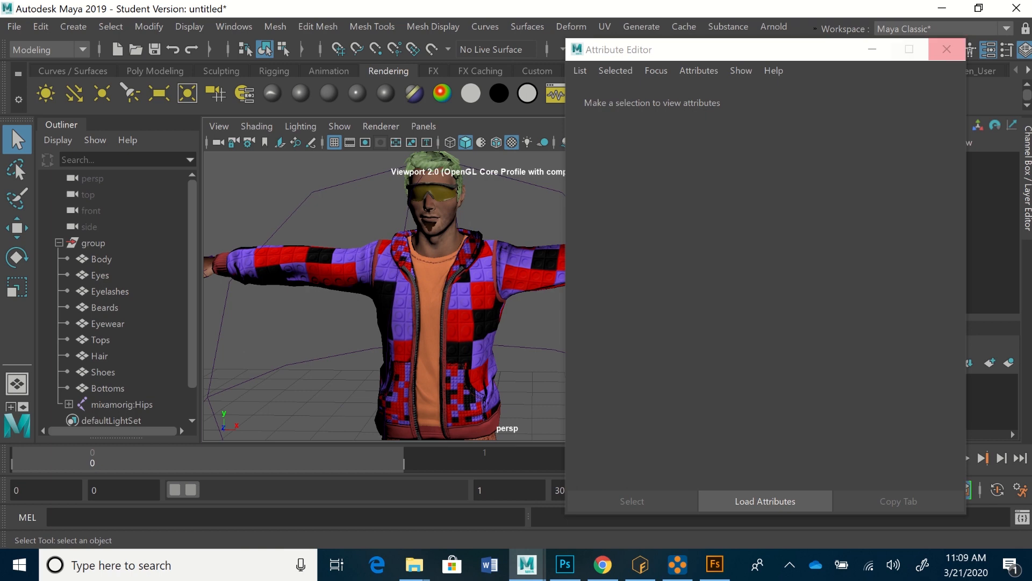
left_click(947, 49)
Step: Look over the full textured character from head to shoes at a slight angle
scroll(514, 296, "down", 3)
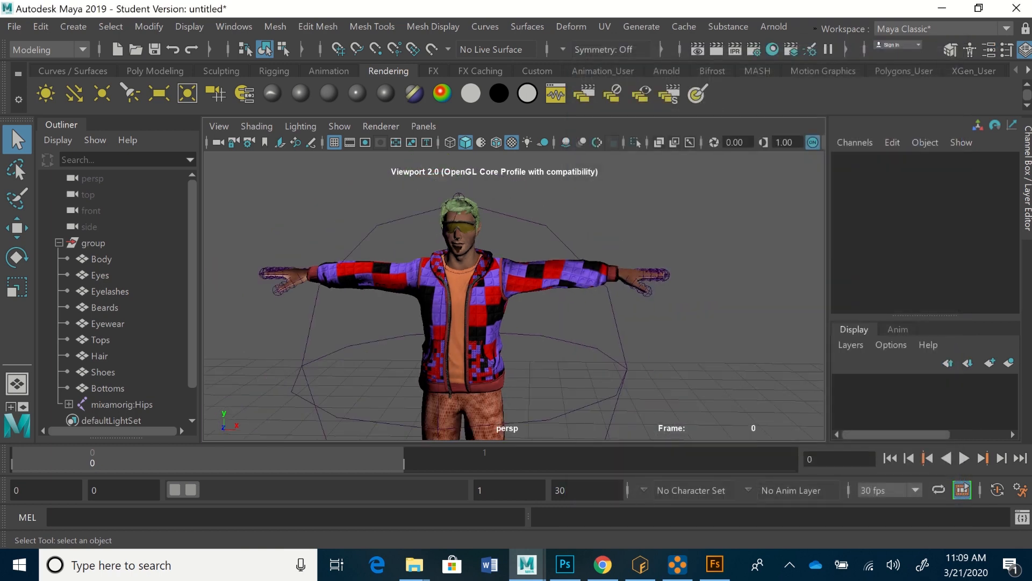
middle_click_drag(507, 324, 522, 268, "alt")
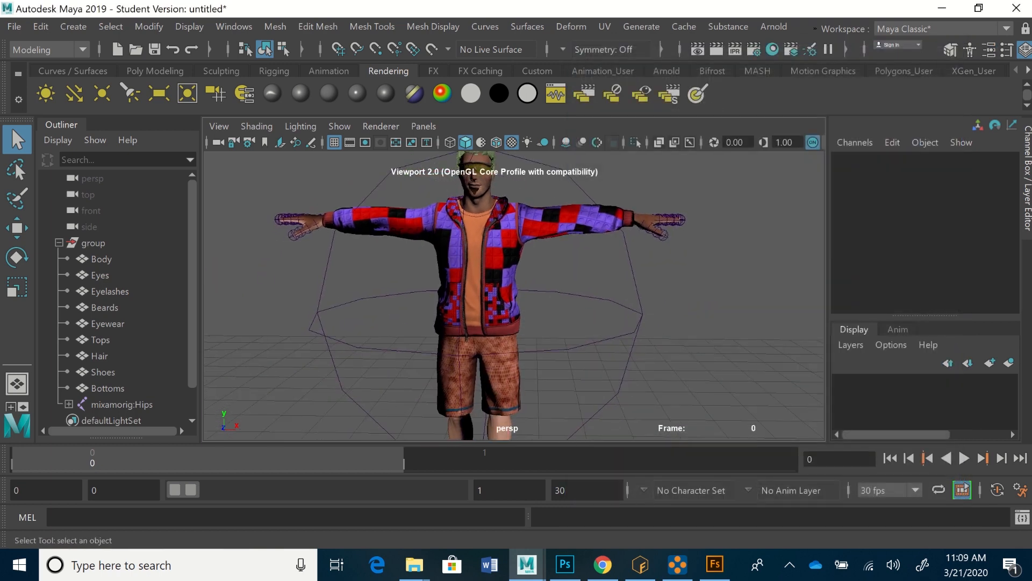
scroll(514, 296, "down", 1)
scroll(514, 296, "down", 1)
left_click_drag(514, 296, 479, 315, "alt")
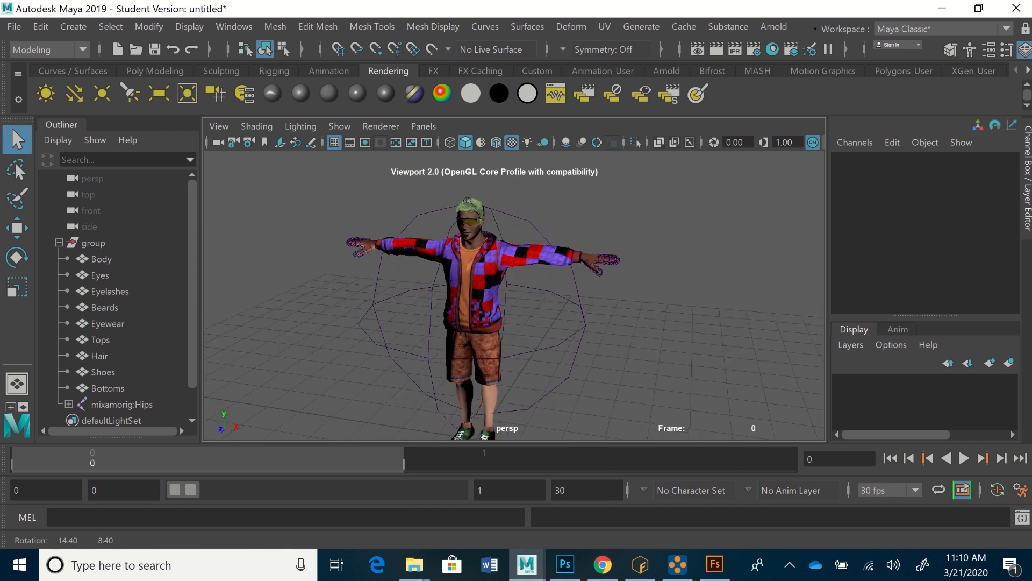
middle_click_drag(478, 315, 512, 277, "alt")
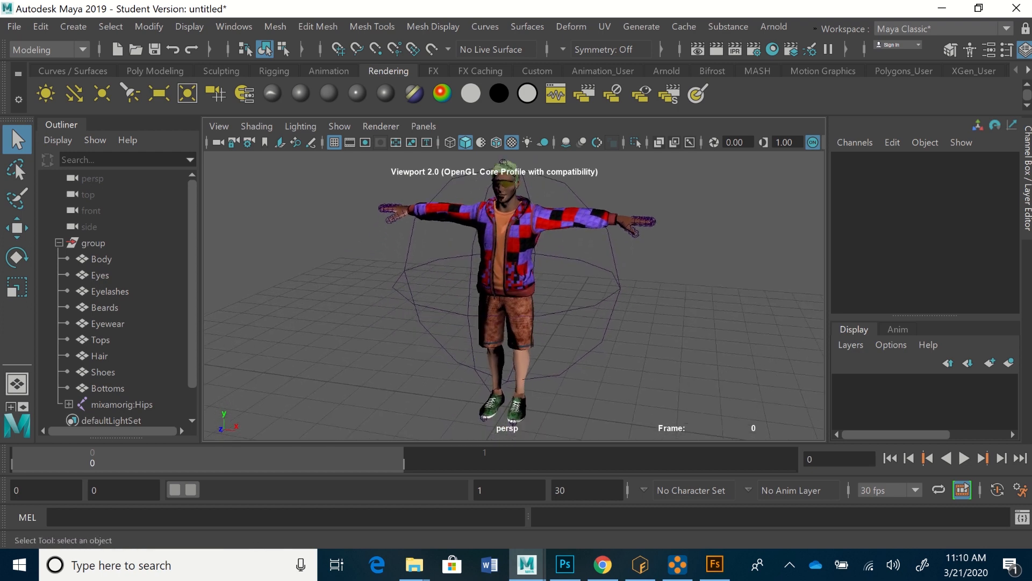